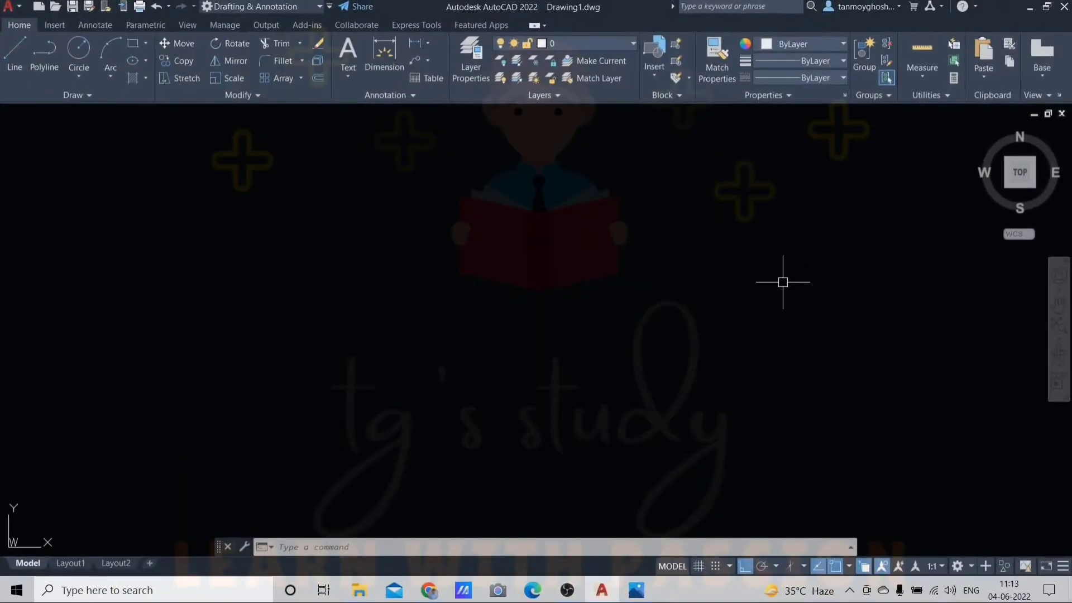
# - Bring up the reference plate image beside the AutoCAD drawing
pyautogui.click(635, 597)
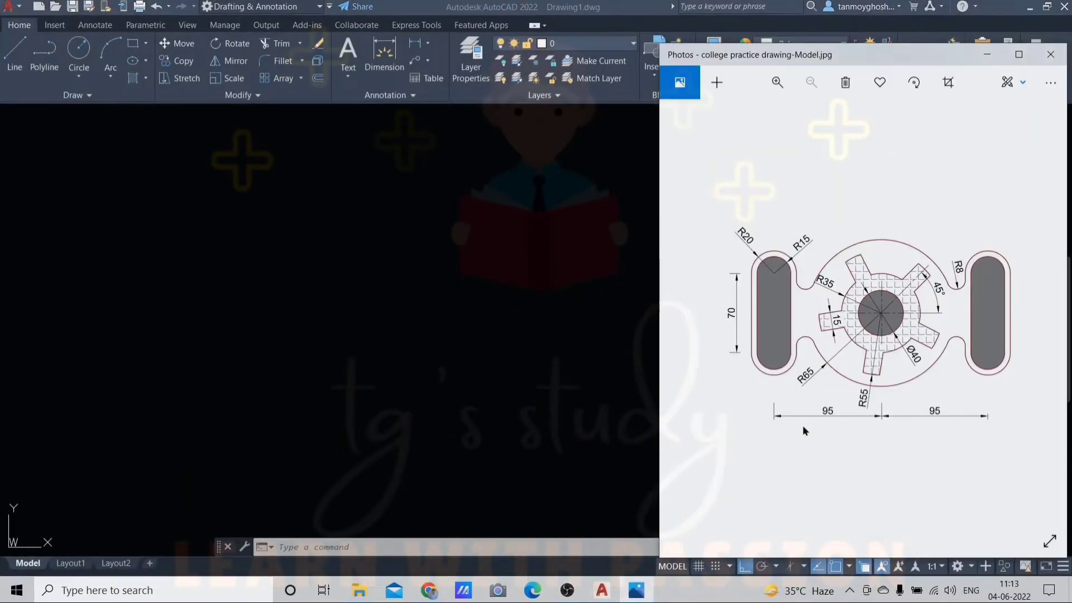
pyautogui.scroll(2, 876, 352)
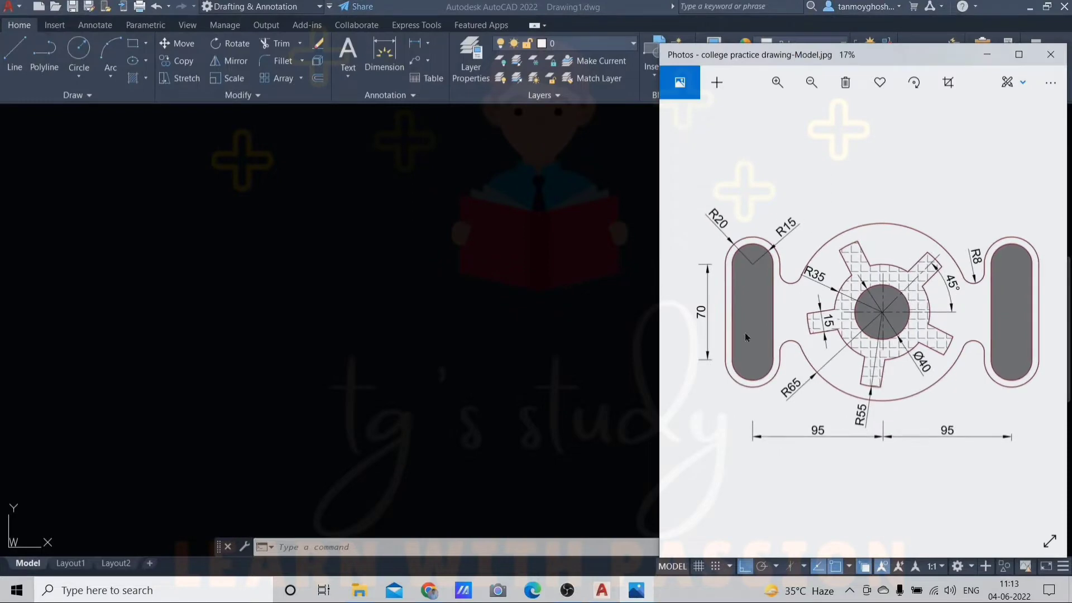
pyautogui.click(530, 395)
pyautogui.press('Escape')
pyautogui.press('Escape')
pyautogui.press('Escape')
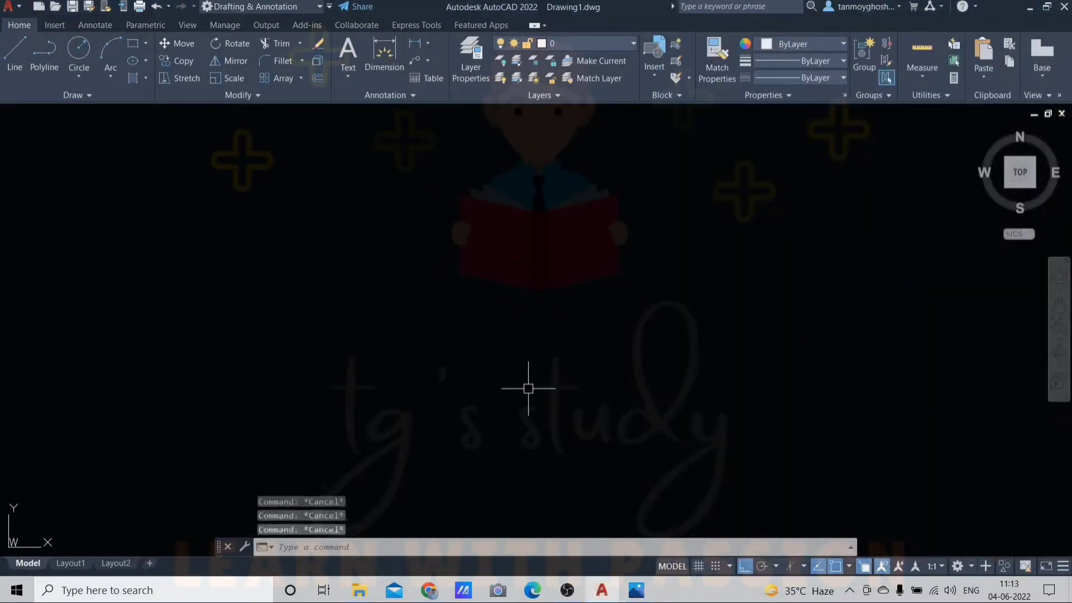
# - Set drawing units to decimal length with precision 0 and millimetre insertion units
pyautogui.write('UN')
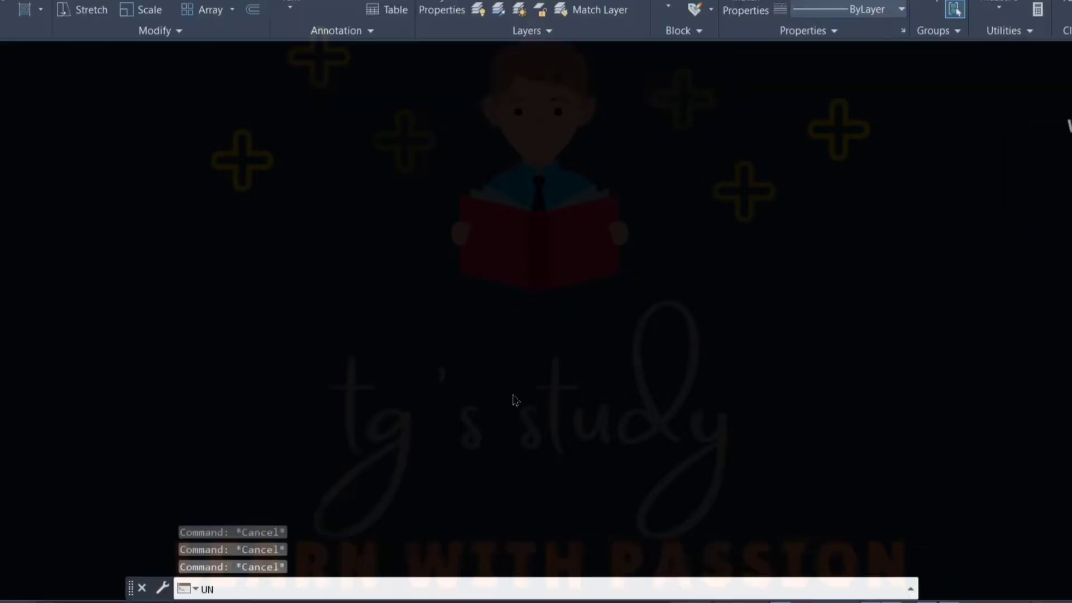
pyautogui.press('Return')
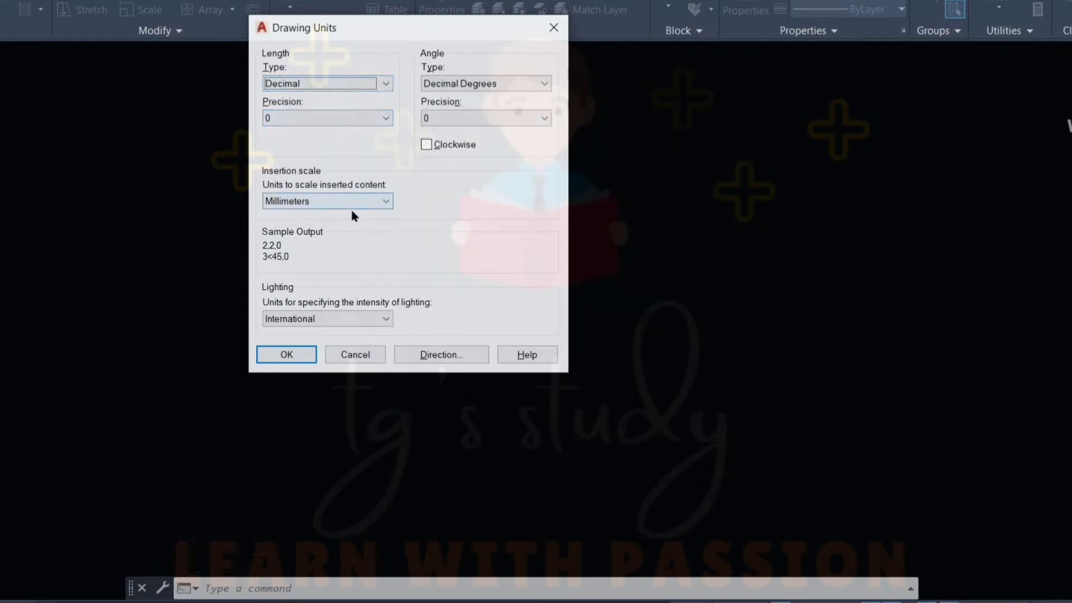
pyautogui.click(297, 355)
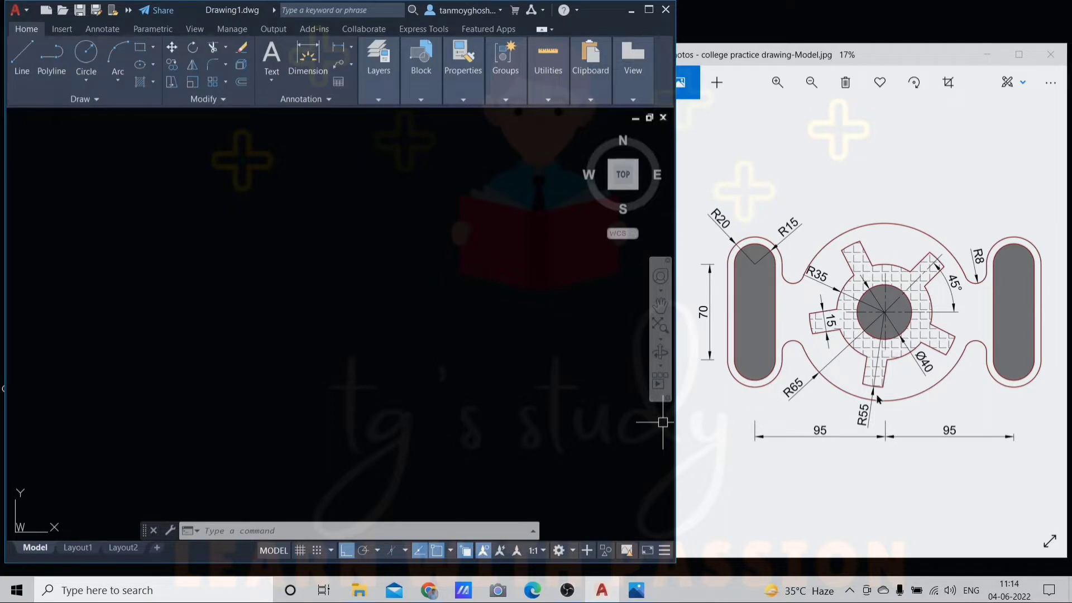
# - Draw a 95-unit horizontal line as the plate's left centre line
pyautogui.click(363, 375)
pyautogui.press('Escape')
pyautogui.press('Escape')
pyautogui.press('Escape')
pyautogui.write('l')
pyautogui.press('Return')
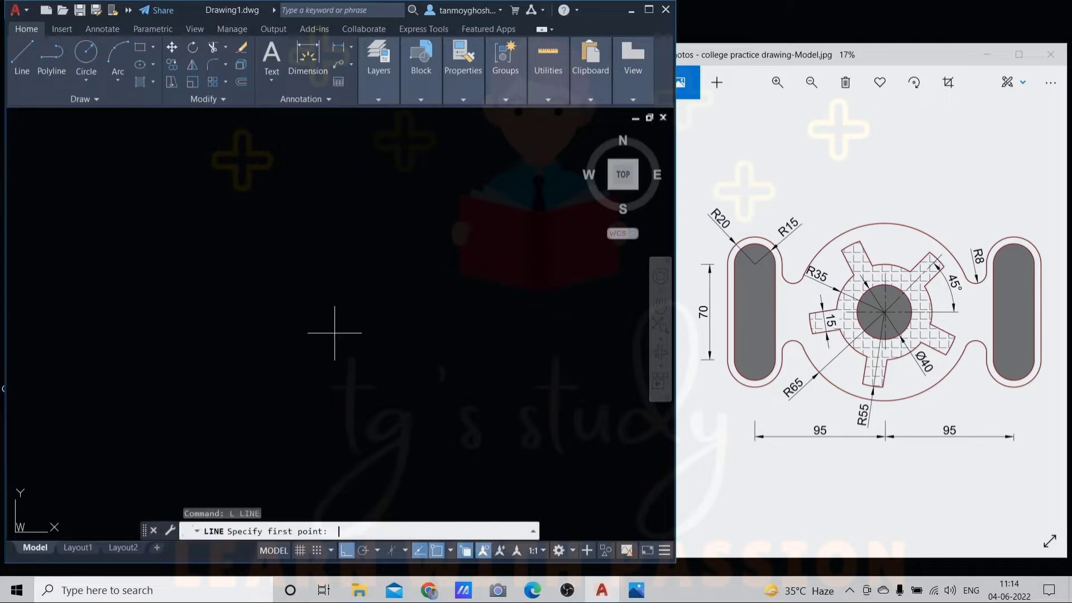
pyautogui.click(203, 312)
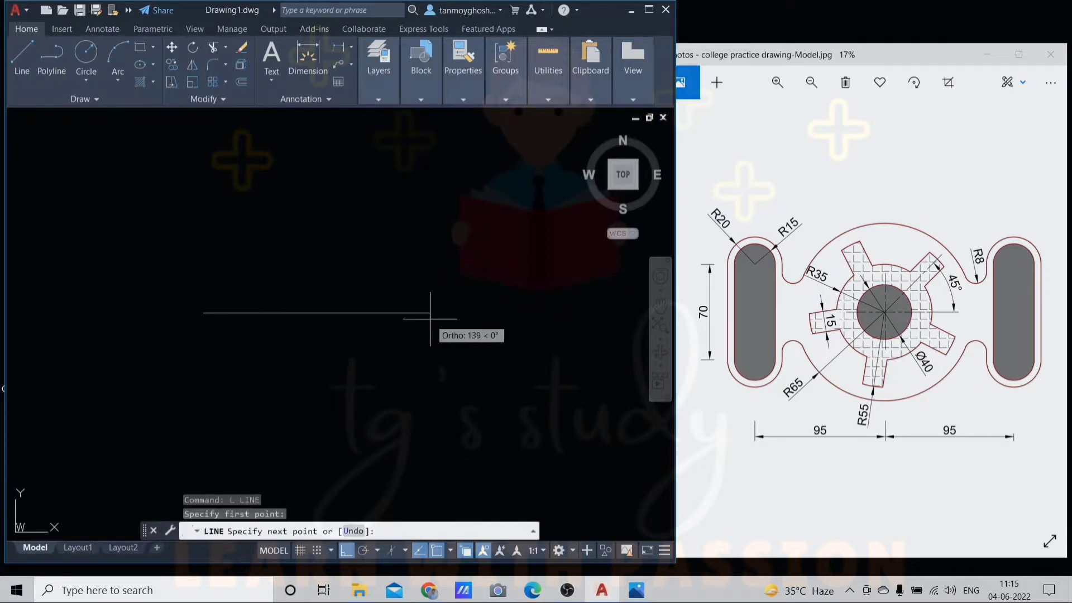
pyautogui.write('95')
pyautogui.press('Return')
pyautogui.press('Return')
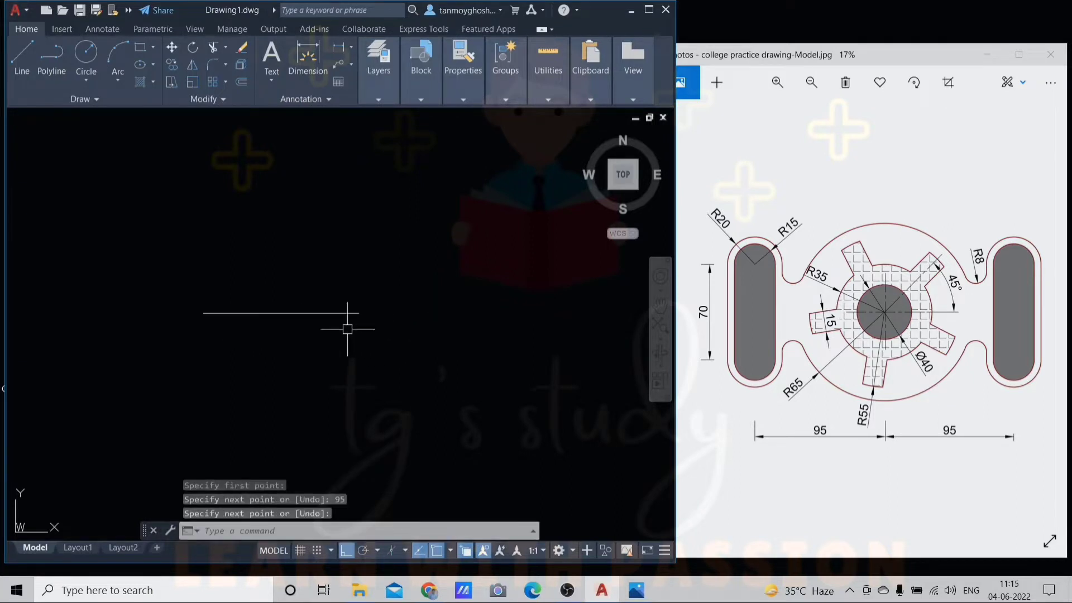
pyautogui.scroll(3, 347, 329)
pyautogui.moveTo(371, 330); pyautogui.dragTo(378, 288, button='middle')
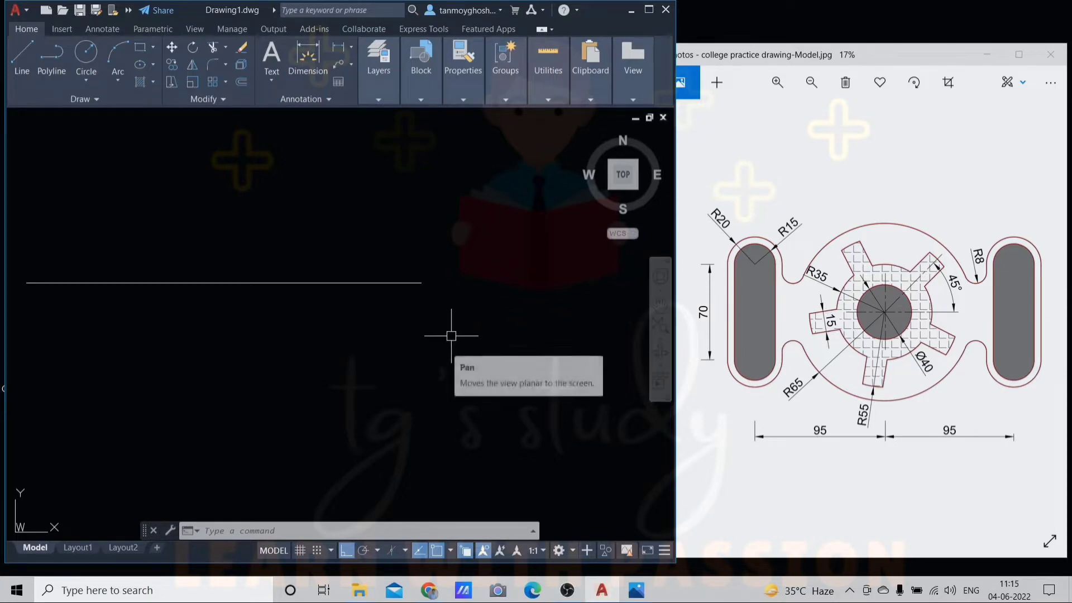
# - Draw a radius-35 circle and a diameter-40 circle centred on the line's right end
pyautogui.write('circle')
pyautogui.press('Return')
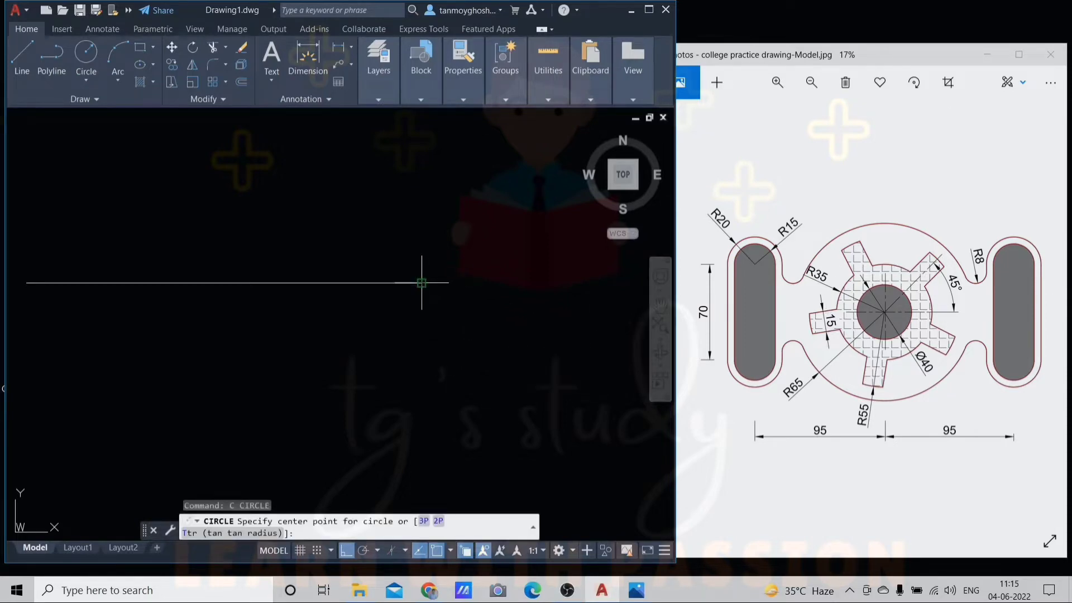
pyautogui.click(421, 283)
pyautogui.write('R')
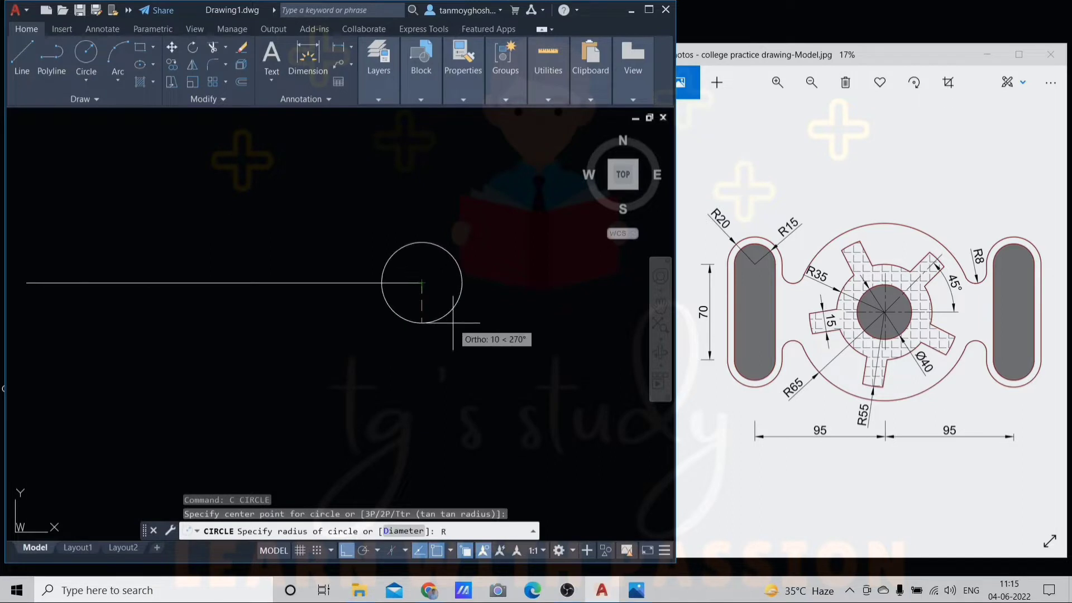
pyautogui.press('Return')
pyautogui.press('Return')
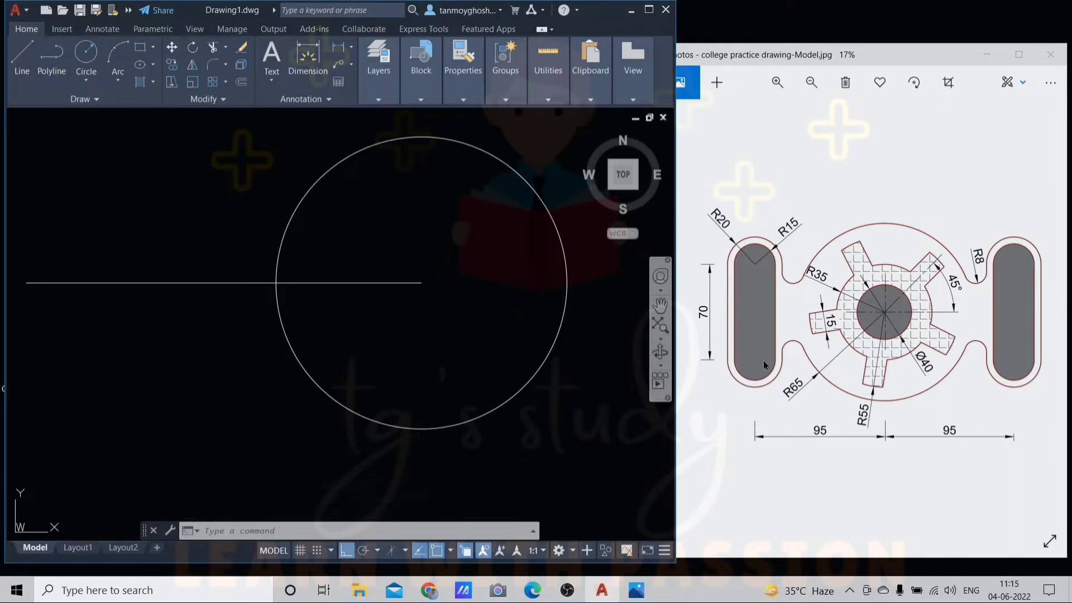
pyautogui.write('c')
pyautogui.press('Return')
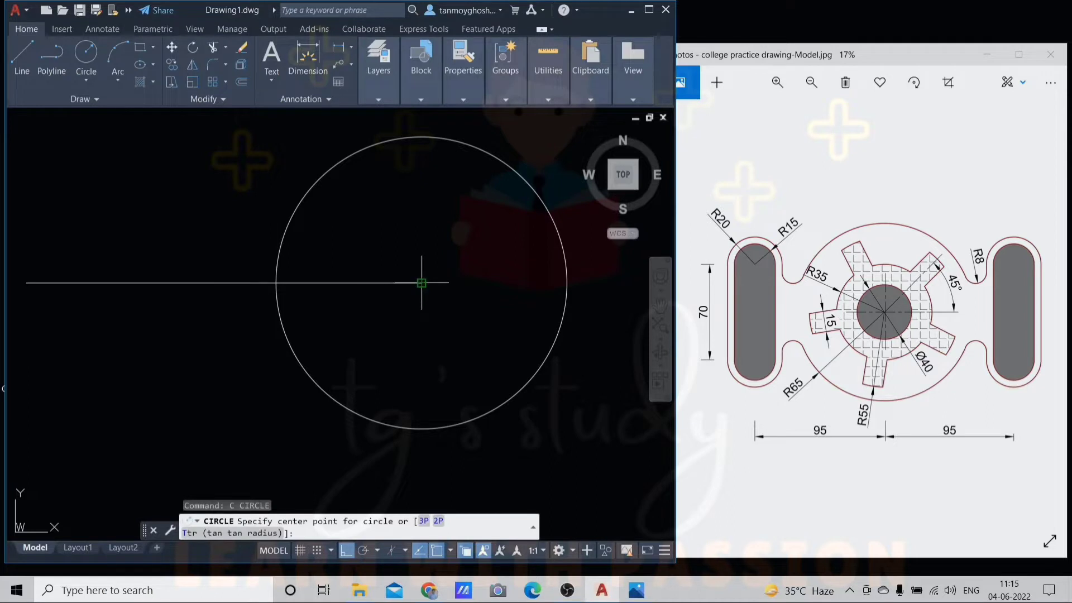
pyautogui.click(422, 283)
pyautogui.press('Return')
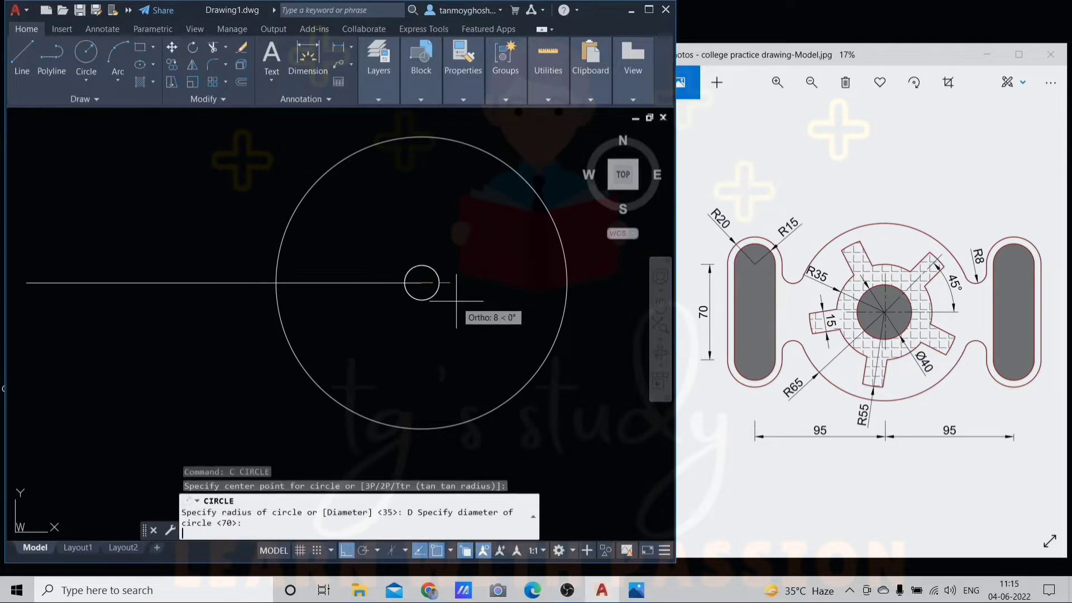
pyautogui.write('40')
pyautogui.press('Return')
pyautogui.scroll(-2, 456, 301)
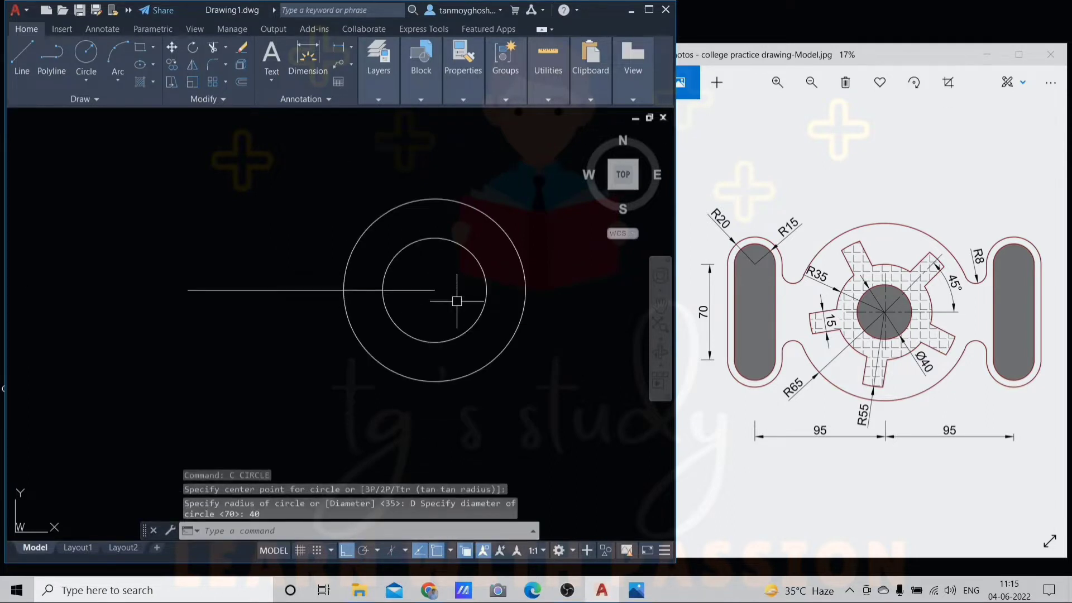
pyautogui.moveTo(474, 290); pyautogui.dragTo(412, 305, button='middle')
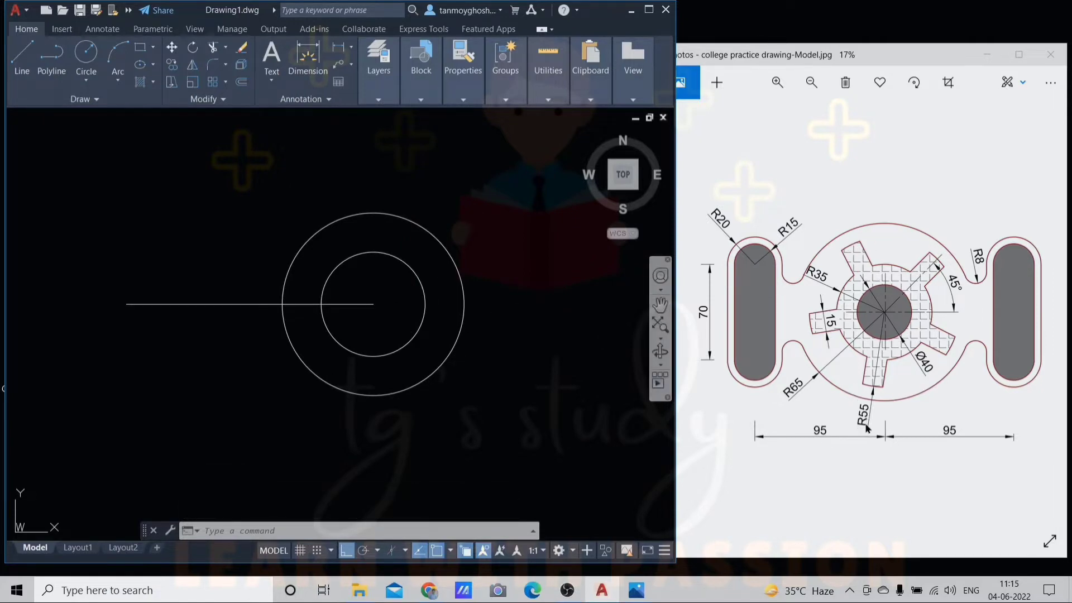
# - Add a concentric radius-55 circle at the same centre
pyautogui.write('c')
pyautogui.press('Return')
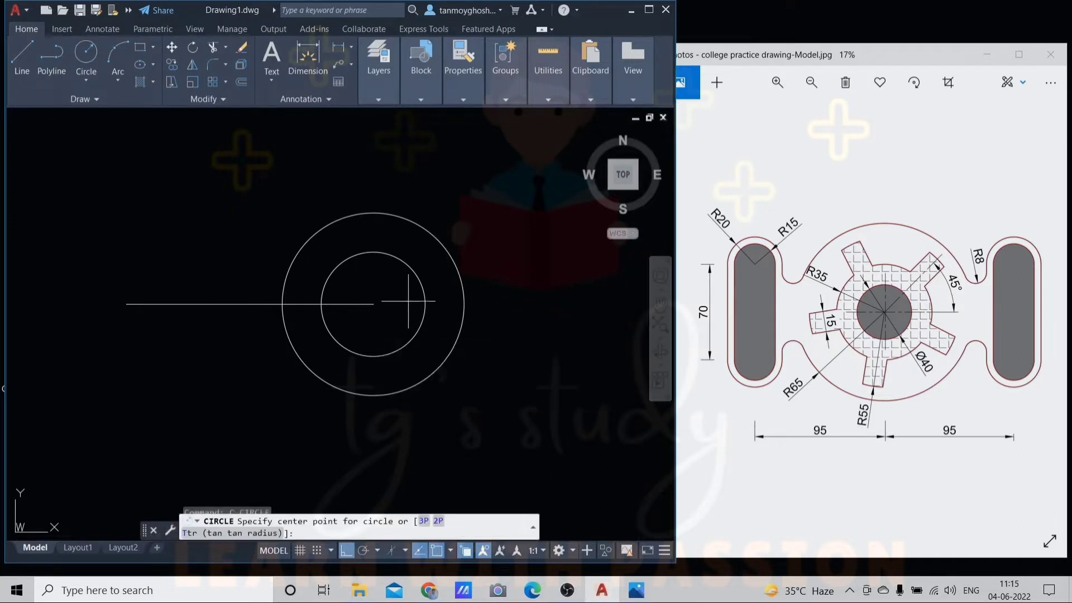
pyautogui.click(373, 304)
pyautogui.write('R')
pyautogui.press('Return')
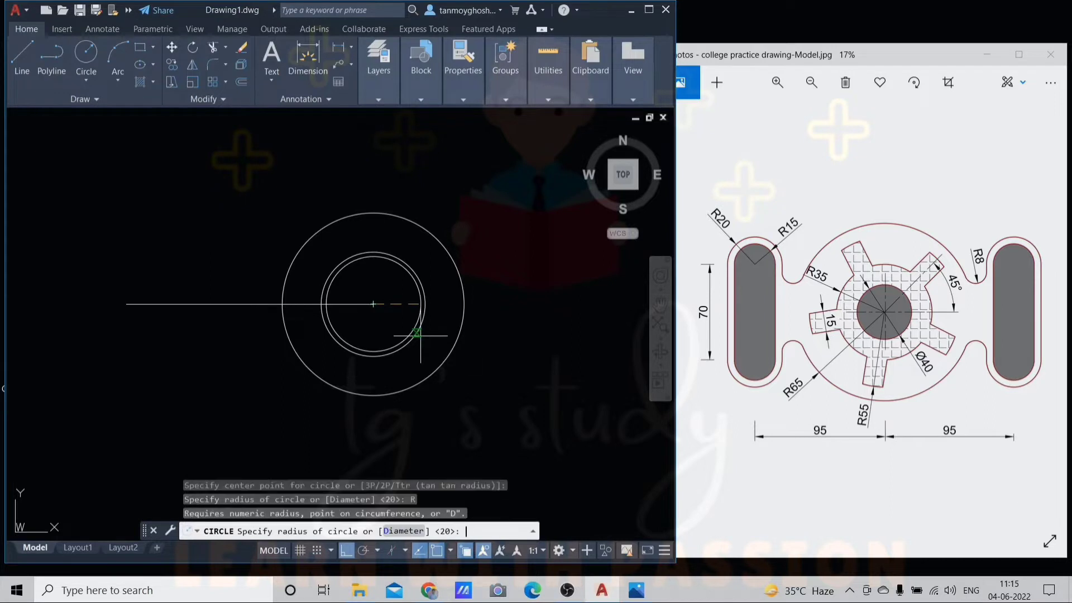
pyautogui.press('Return')
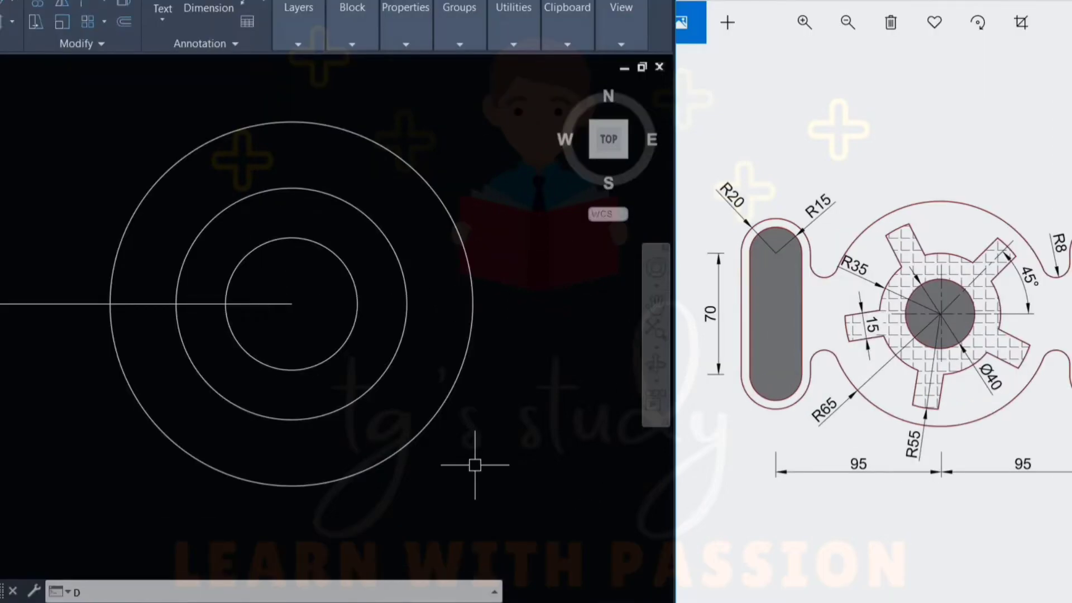
# - Set the polar tracking increment angle to 45° in Drafting Settings
pyautogui.write('DS')
pyautogui.press('Return')
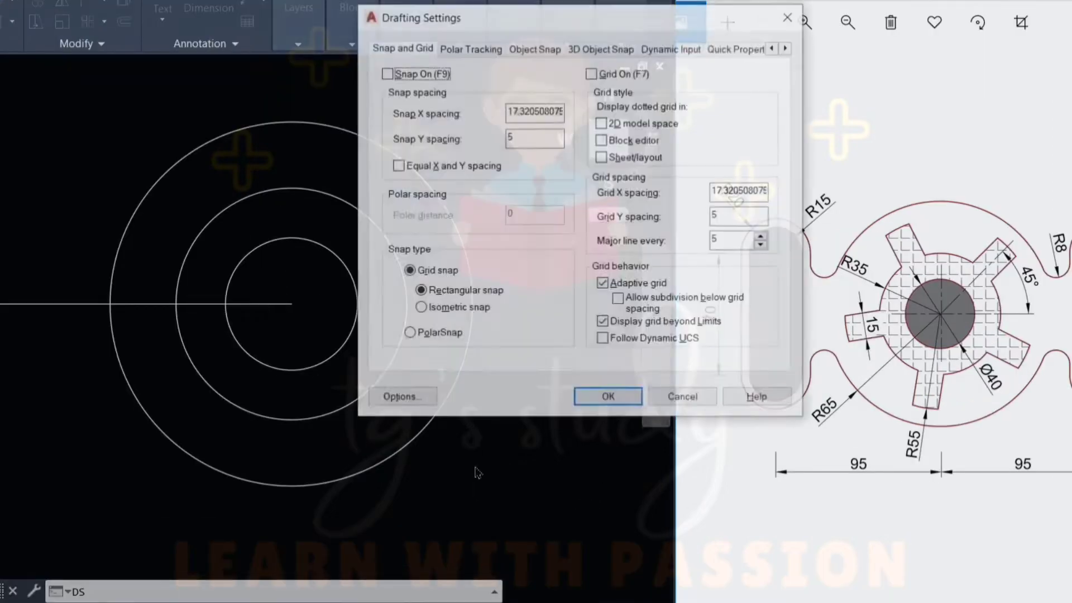
pyautogui.click(482, 48)
pyautogui.moveTo(412, 124); pyautogui.dragTo(382, 127)
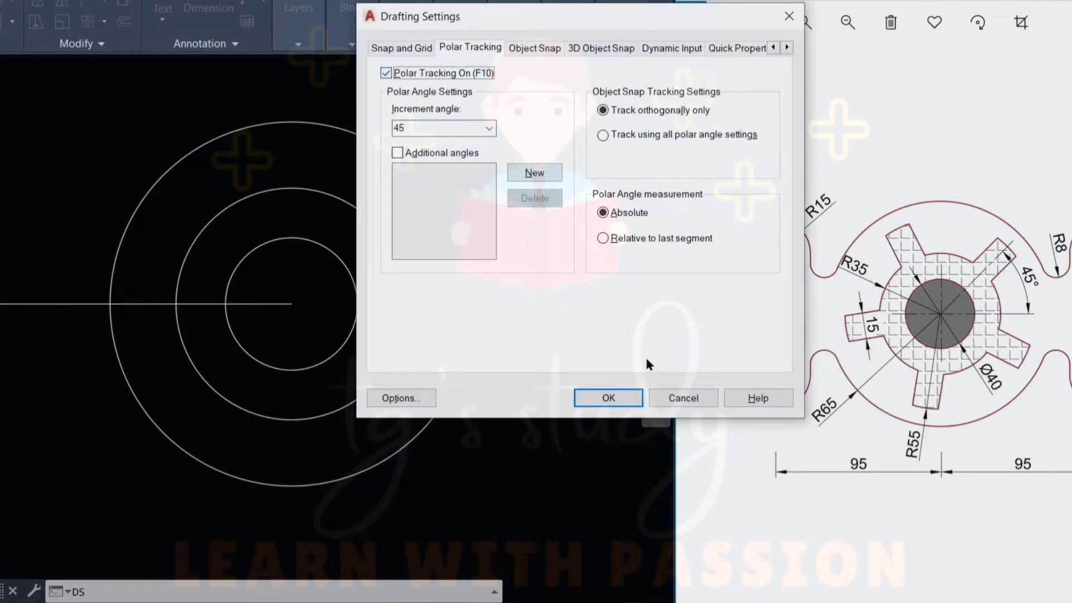
pyautogui.click(606, 397)
# - Draw a 45° line from the circles' centre out past the outer circle
pyautogui.write('l')
pyautogui.press('Return')
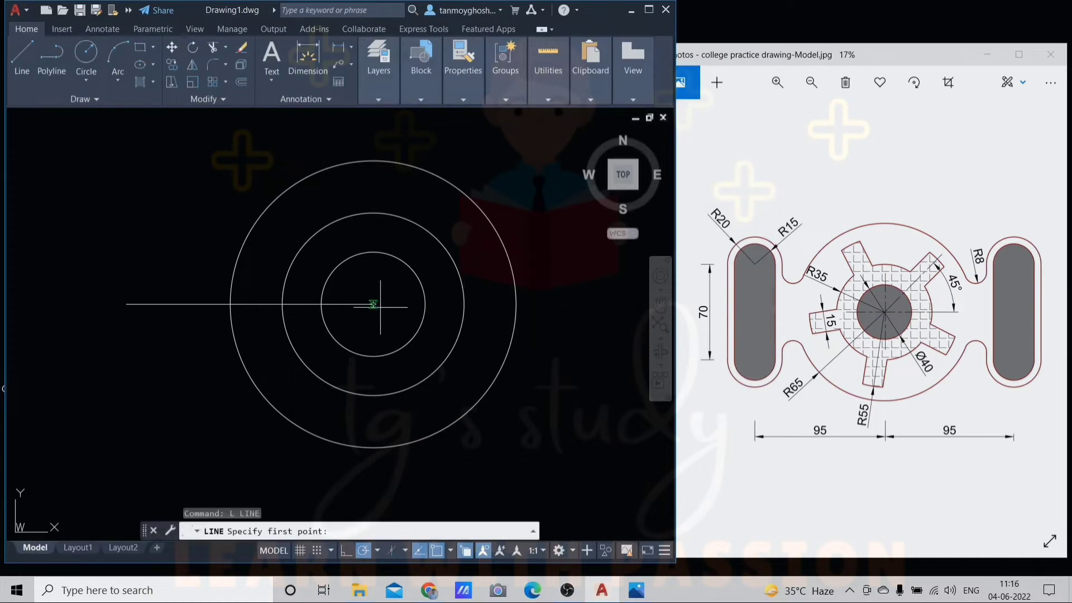
pyautogui.click(372, 304)
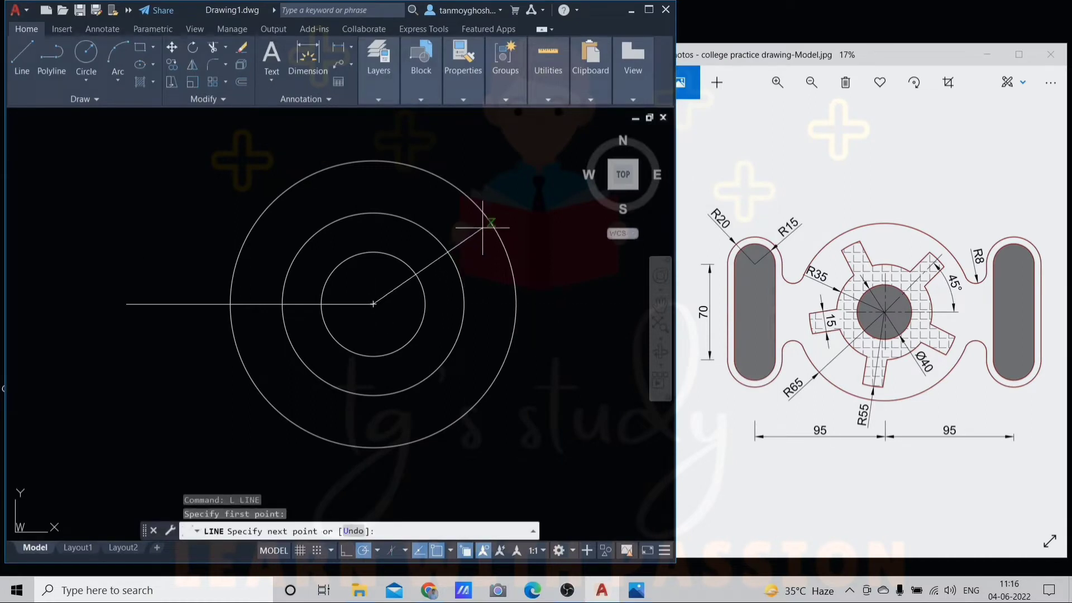
pyautogui.click(499, 176)
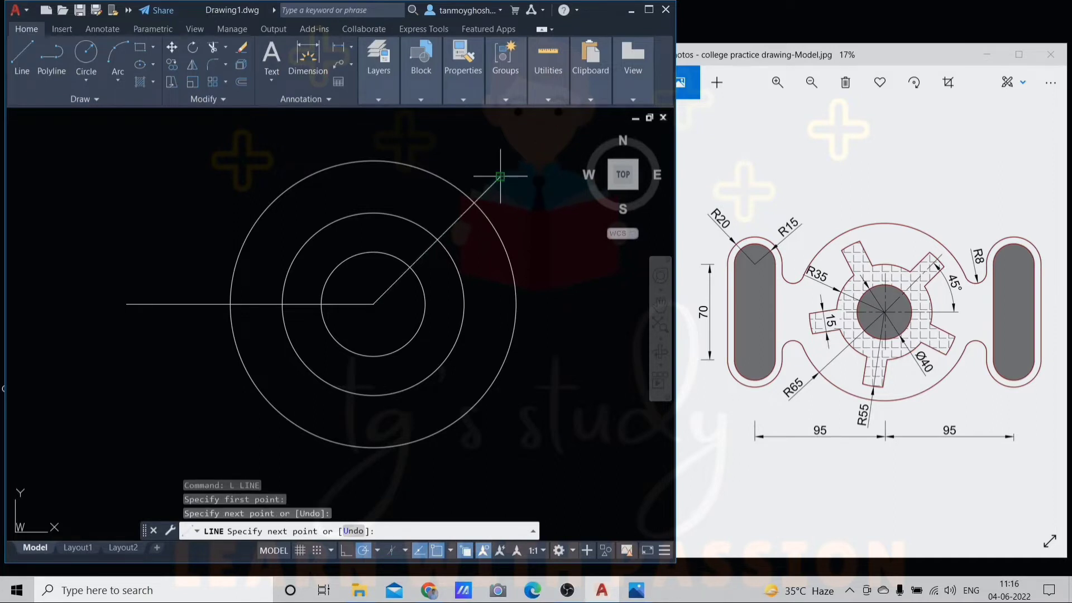
pyautogui.press('Escape')
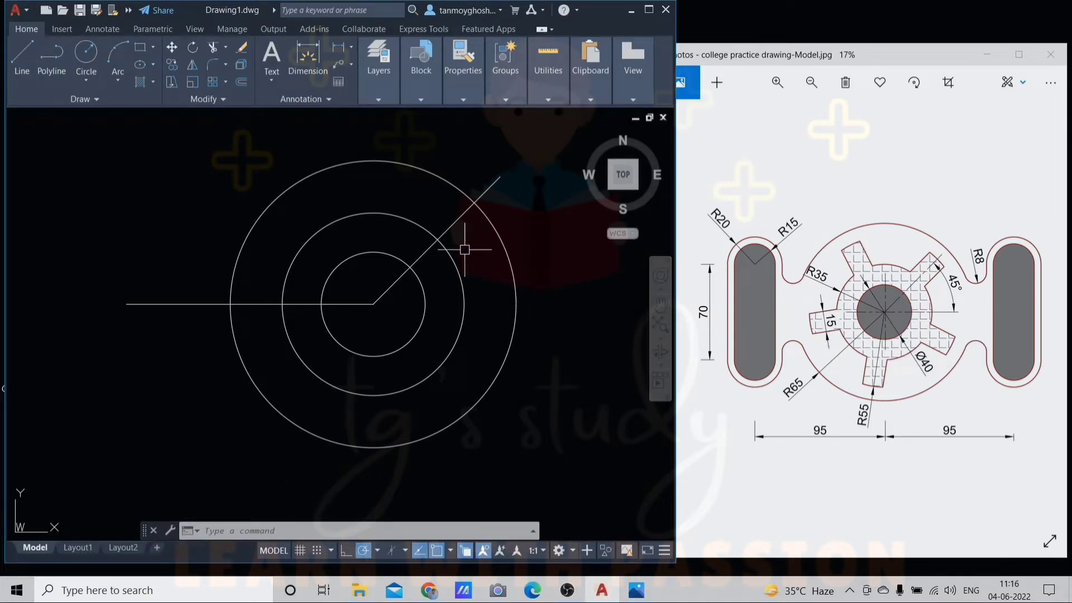
pyautogui.click(453, 222)
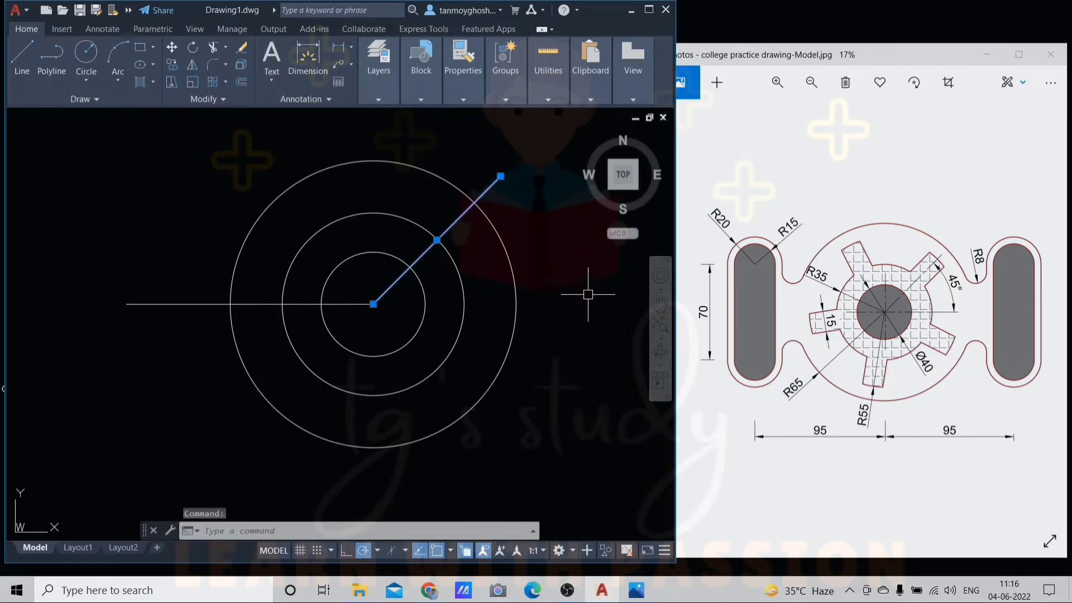
# - Offset the diagonal line 7.5 to both sides to form a 15-wide spoke
pyautogui.press('Escape')
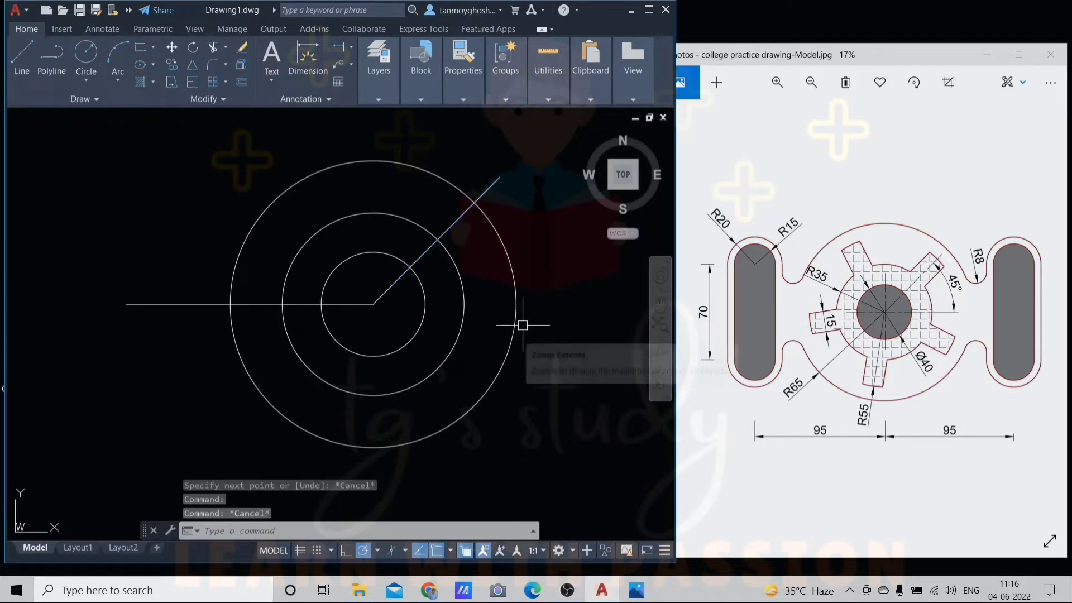
pyautogui.write('o')
pyautogui.press('Return')
pyautogui.write('7.5')
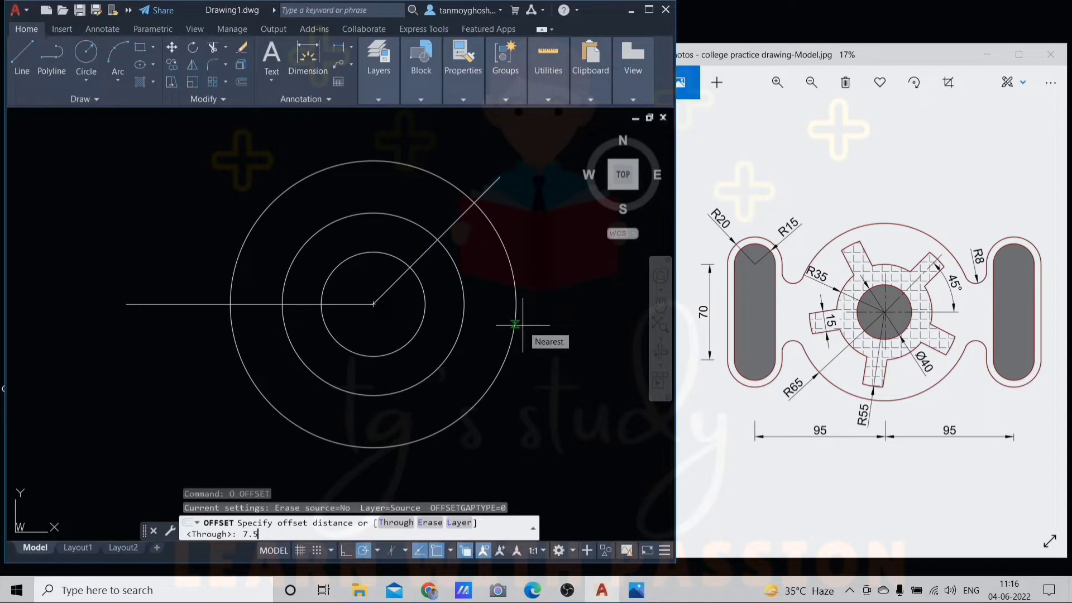
pyautogui.press('Return')
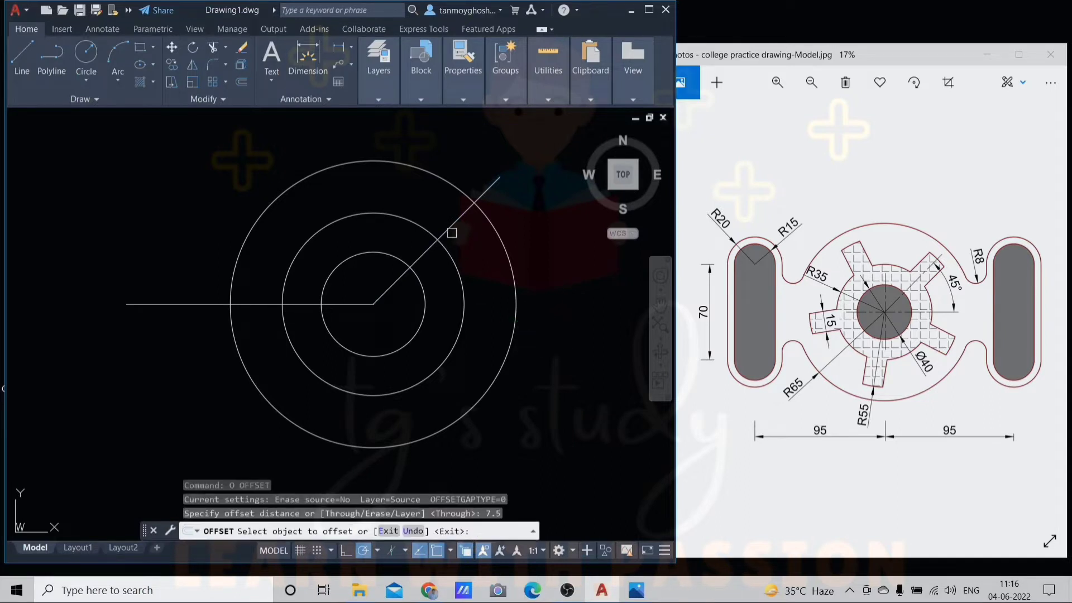
pyautogui.click(452, 229)
pyautogui.click(436, 210)
pyautogui.click(451, 223)
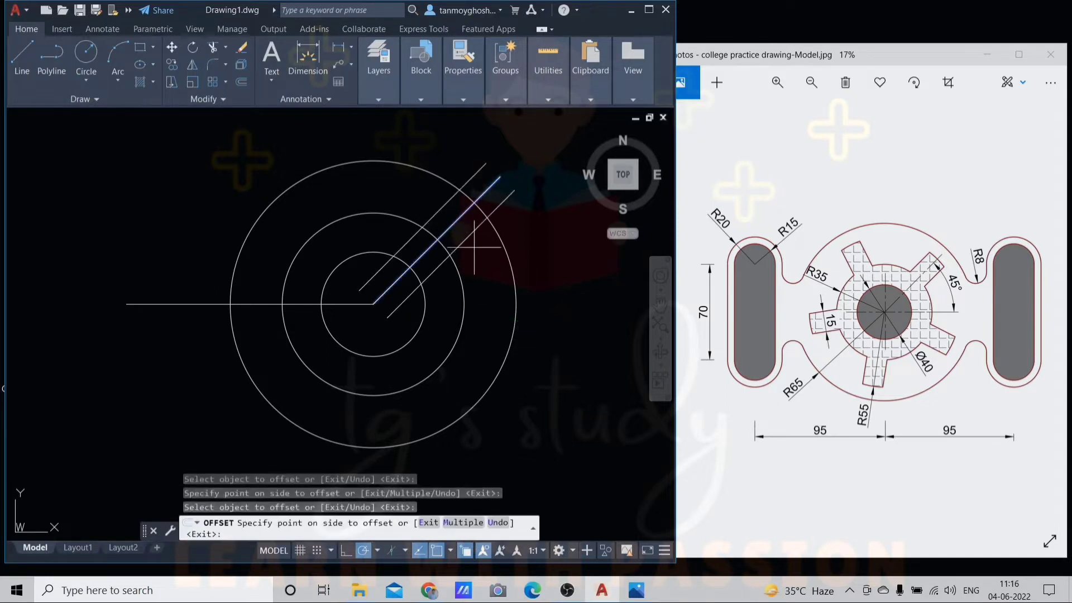
pyautogui.click(475, 248)
pyautogui.press('Escape')
pyautogui.press('Escape')
pyautogui.press('Escape')
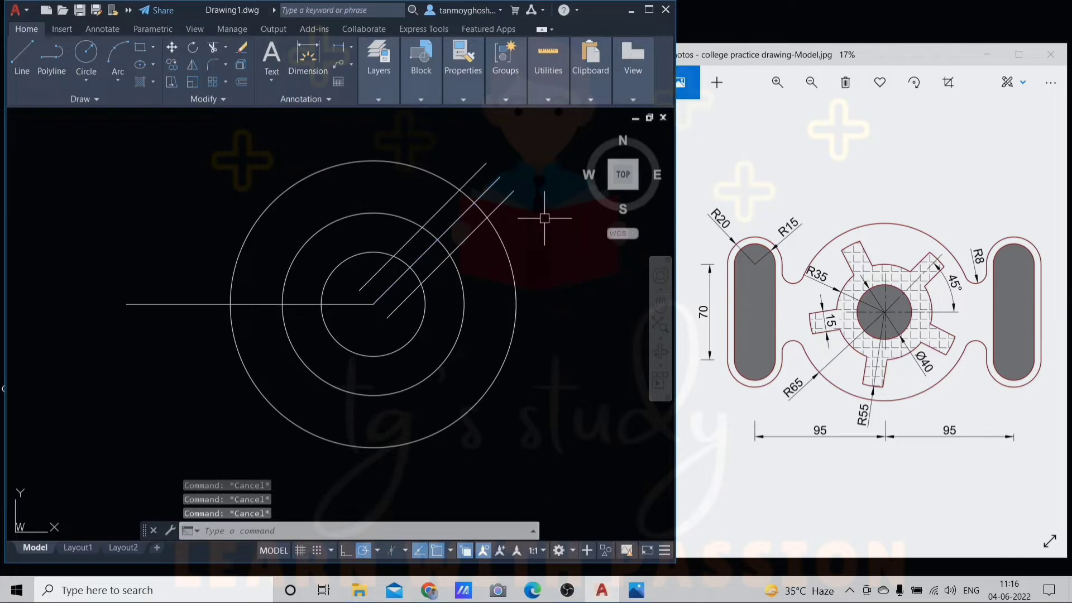
# - Trim the spoke lines and outer circle so the arm juts cleanly from the hub
pyautogui.write('tr')
pyautogui.press('Return')
pyautogui.click(467, 157)
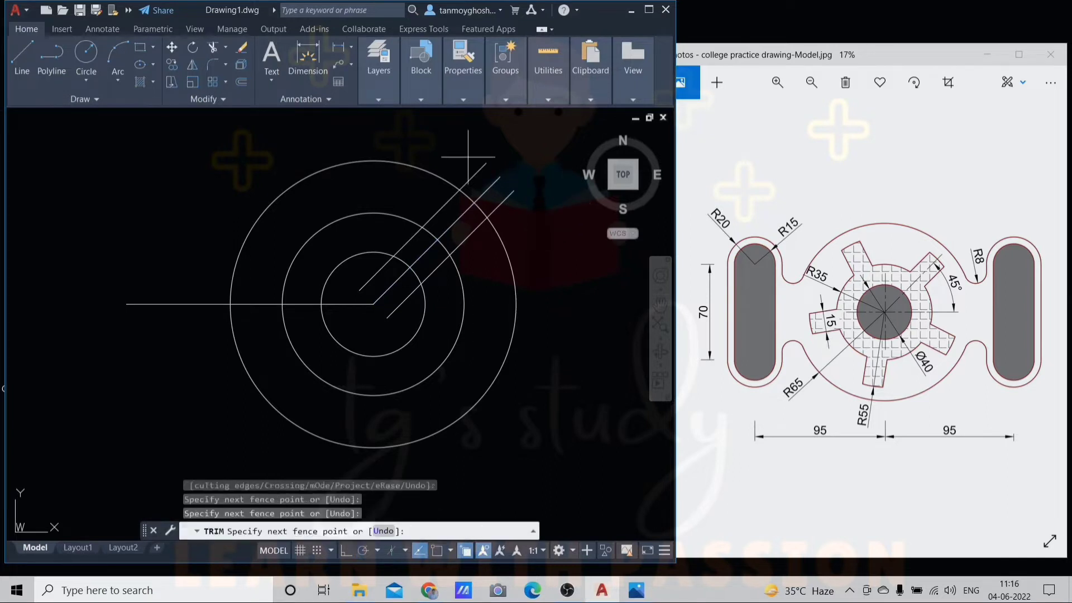
pyautogui.press('Return')
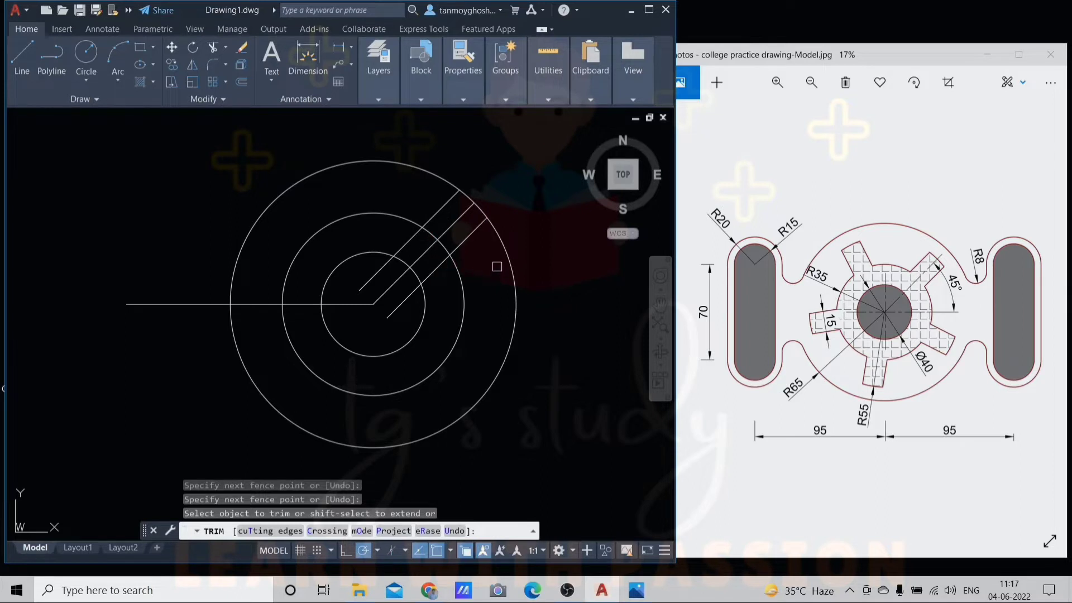
pyautogui.click(505, 253)
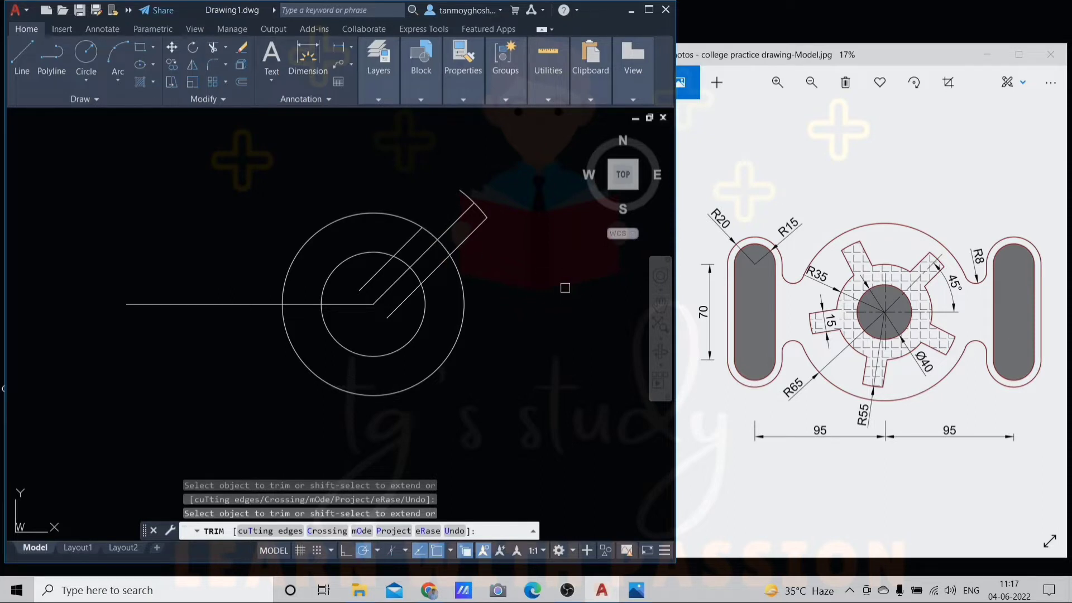
pyautogui.hotkey('ctrl', 'z')
pyautogui.click(406, 305)
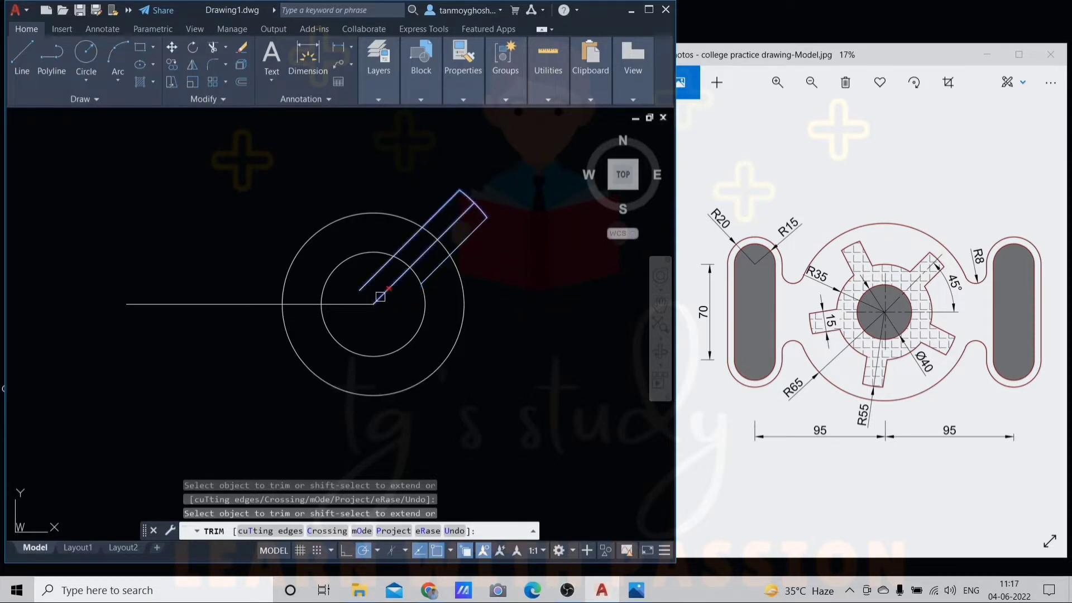
pyautogui.click(370, 287)
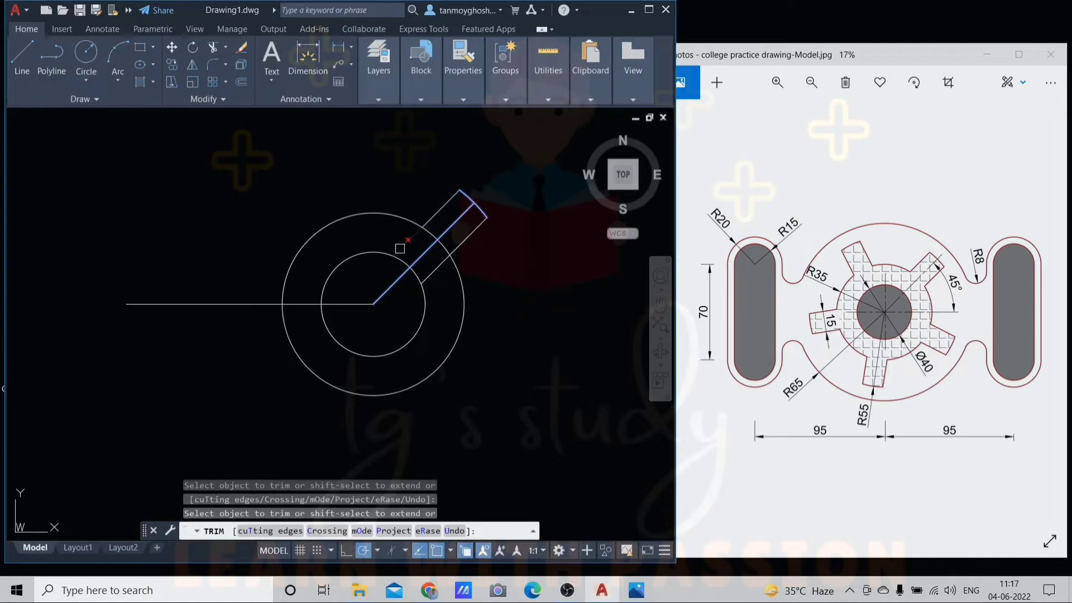
pyautogui.scroll(2, 435, 253)
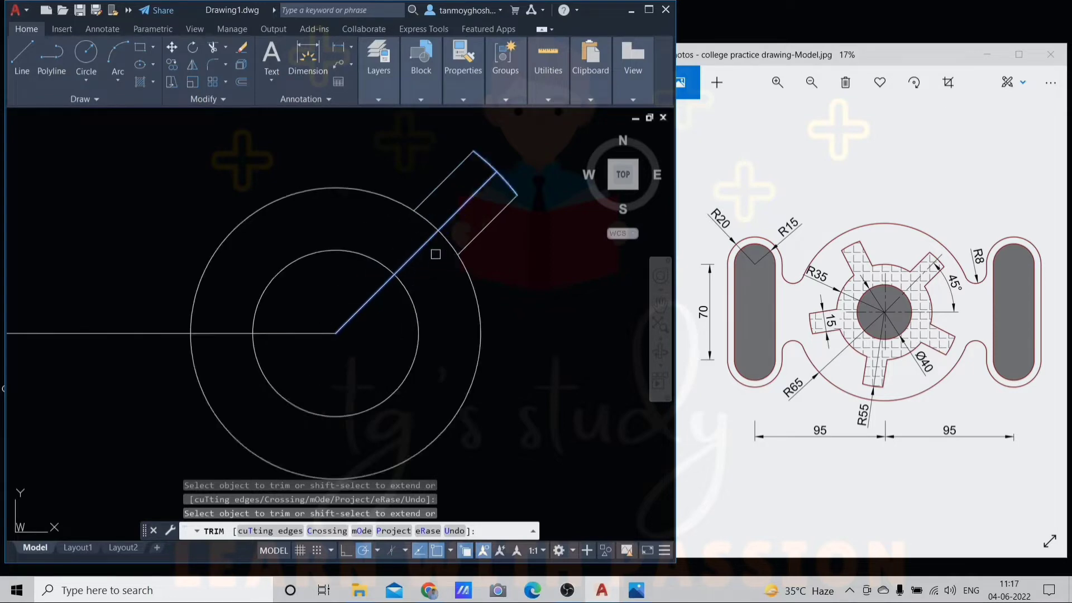
pyautogui.scroll(2, 435, 254)
pyautogui.scroll(-3, 425, 204)
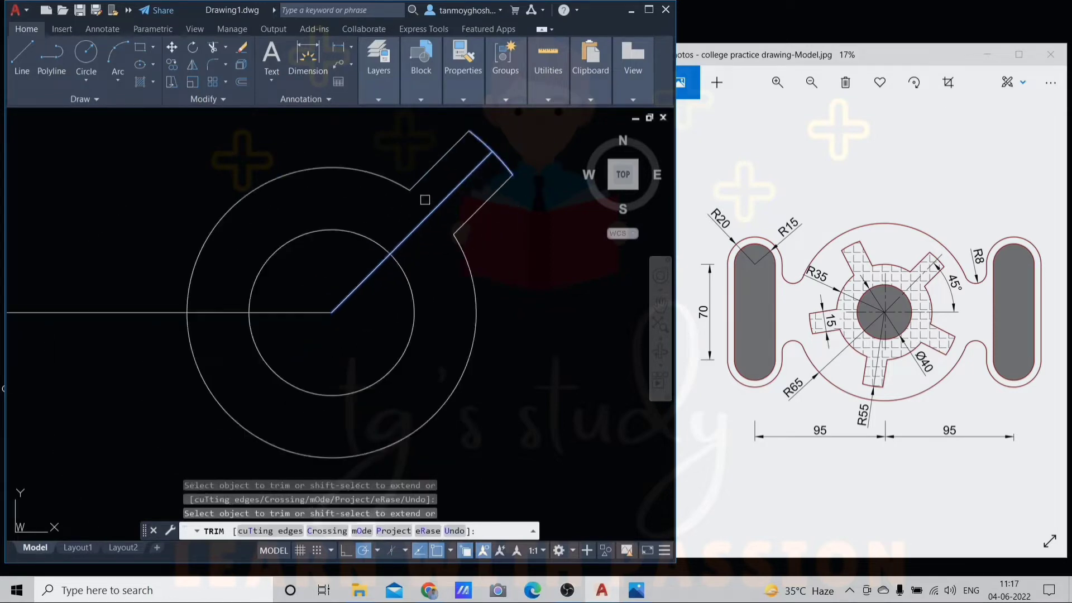
pyautogui.scroll(-1, 426, 198)
pyautogui.press('Escape')
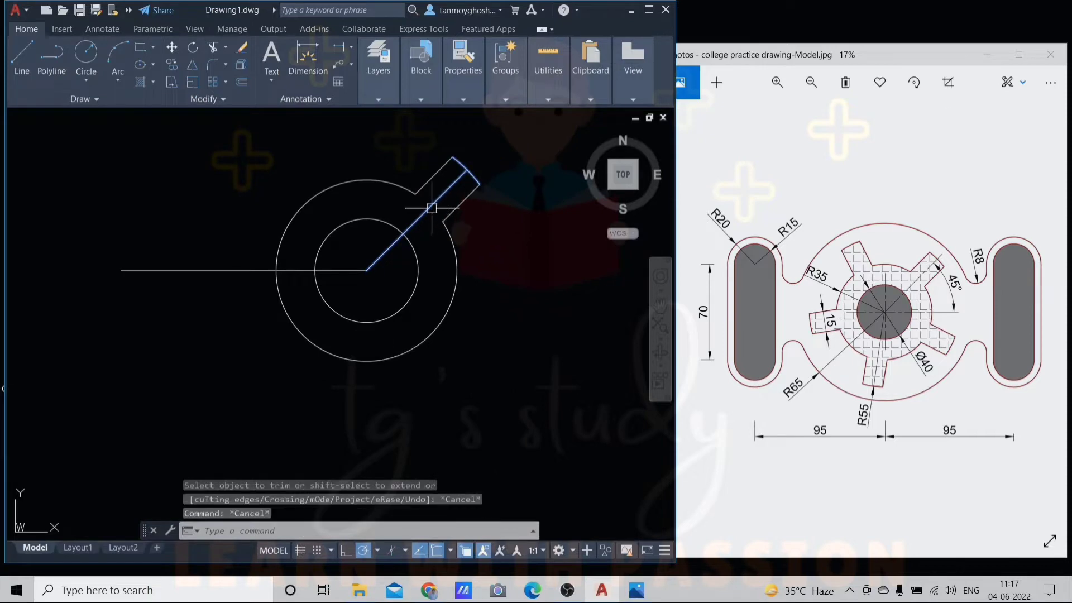
pyautogui.scroll(-1, 507, 275)
pyautogui.scroll(1, 514, 302)
# - Start an array (AR) with the spoke's three edges selected
pyautogui.press('Escape')
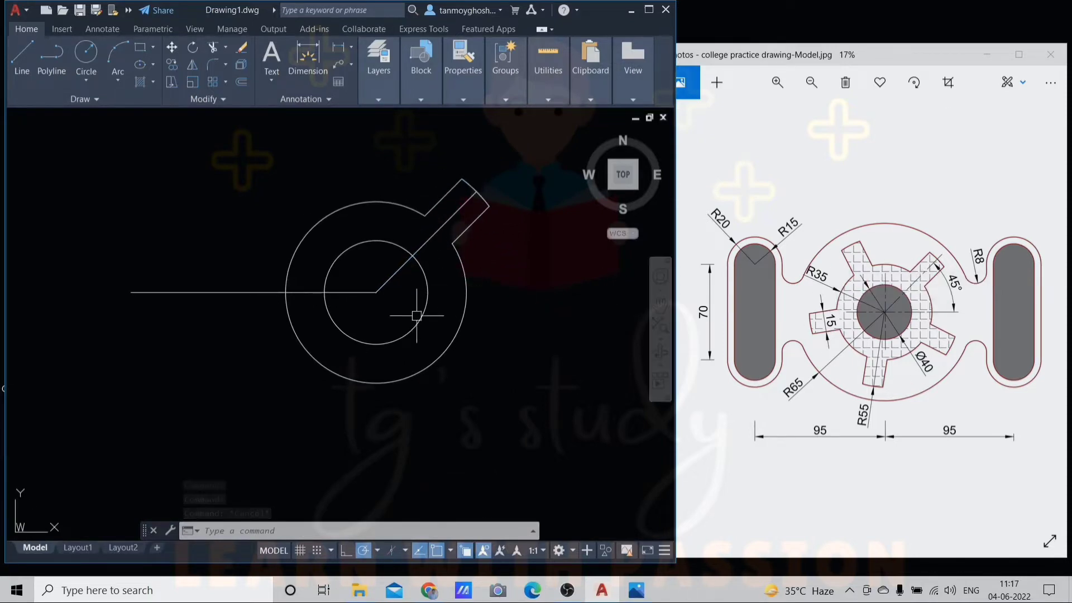
pyautogui.press('Escape')
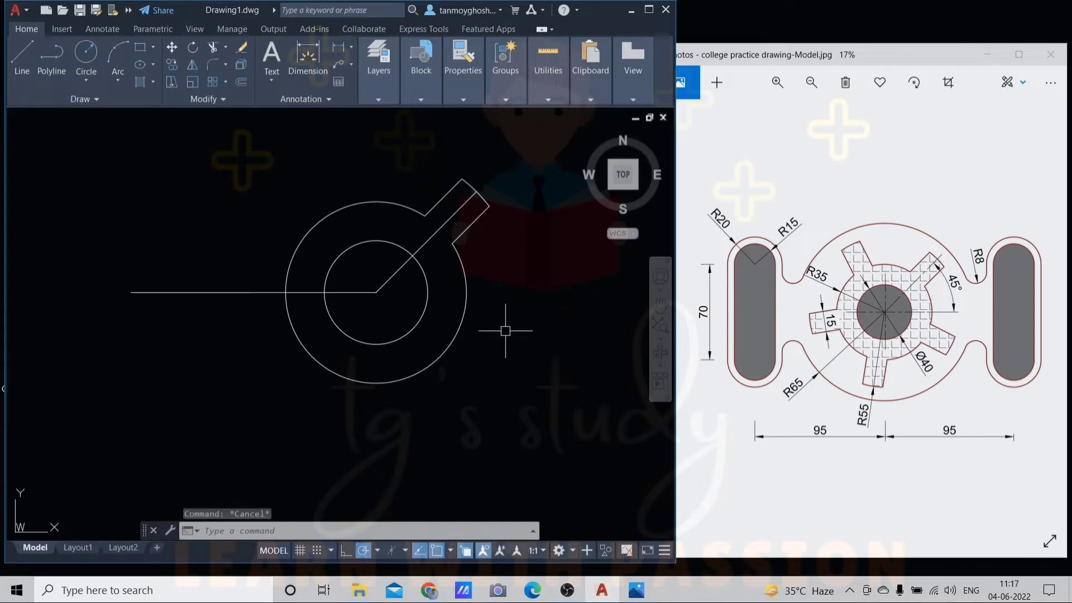
pyautogui.press('Escape')
pyautogui.press('Escape')
pyautogui.write('AR')
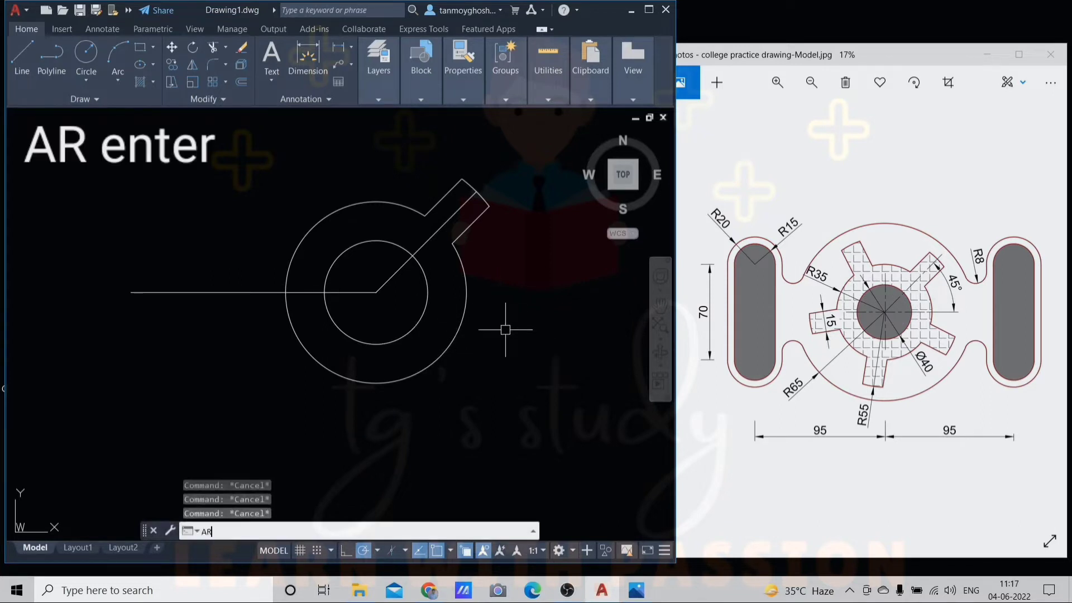
pyautogui.press('Return')
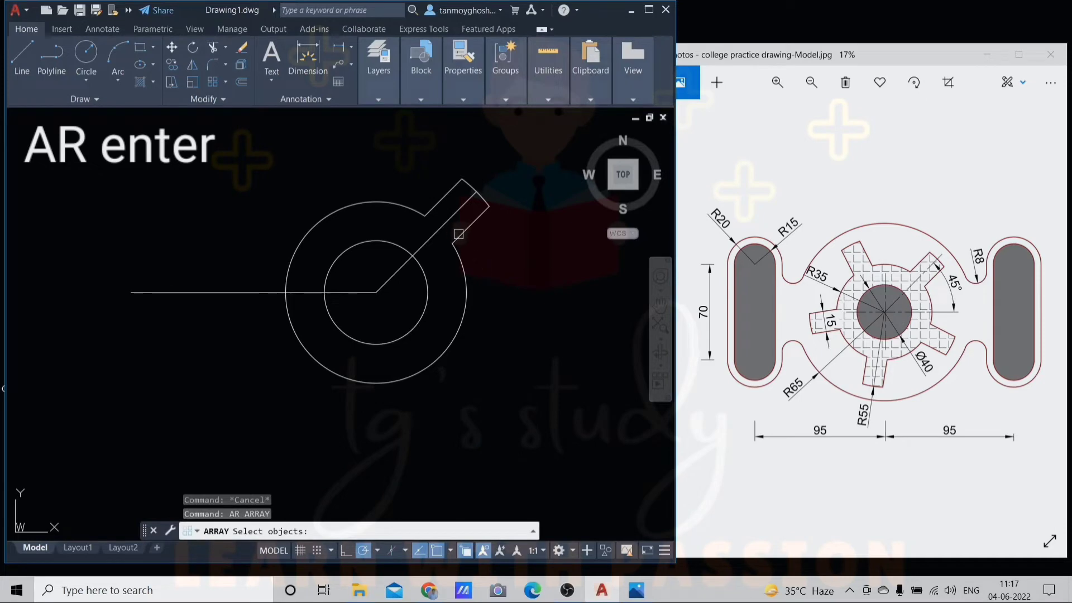
pyautogui.click(458, 233)
pyautogui.scroll(2, 516, 183)
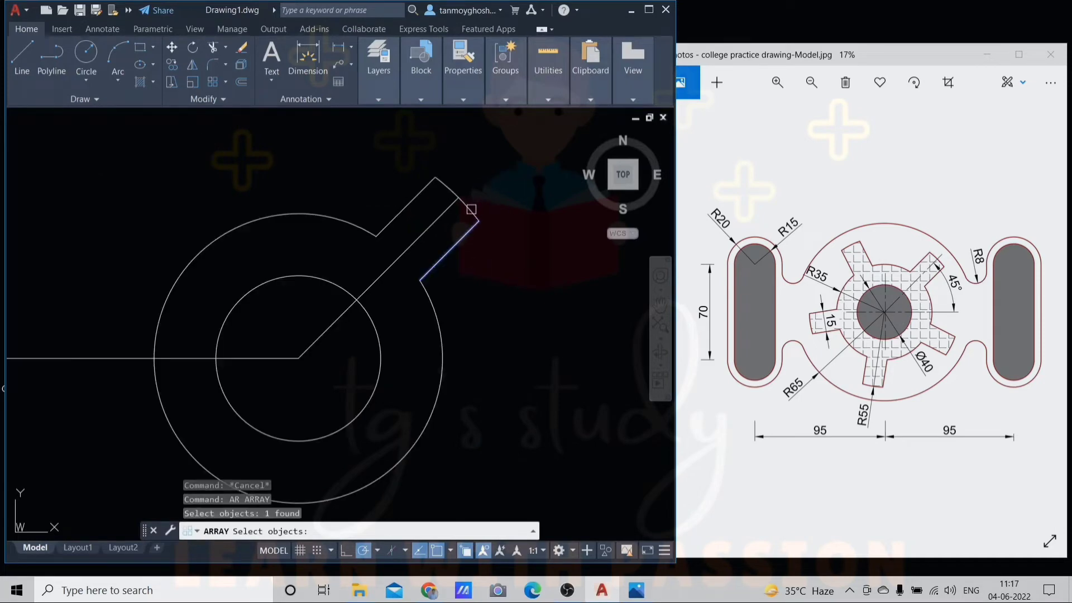
pyautogui.click(471, 209)
pyautogui.click(399, 212)
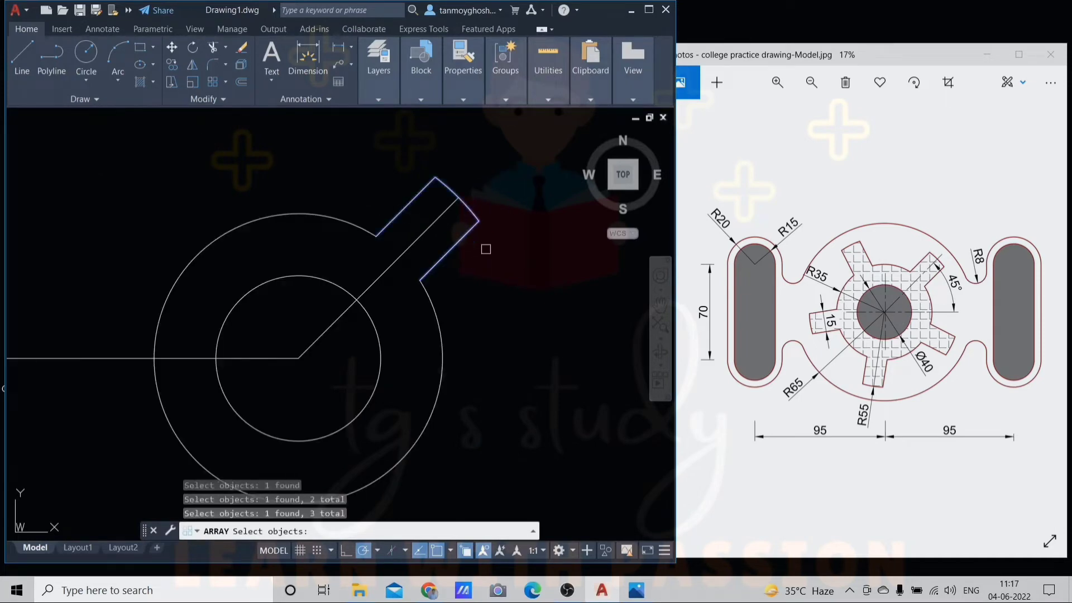
pyautogui.scroll(-2, 485, 248)
pyautogui.press('Return')
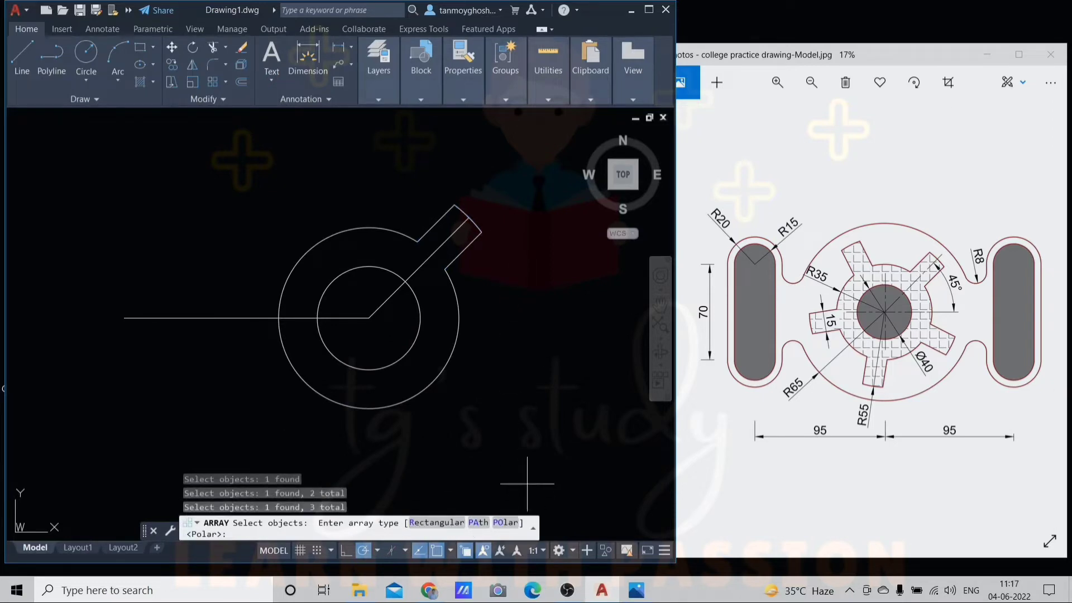
pyautogui.write('PO')
# - Make it a polar array of 5 items about the circles' centre
pyautogui.press('Return')
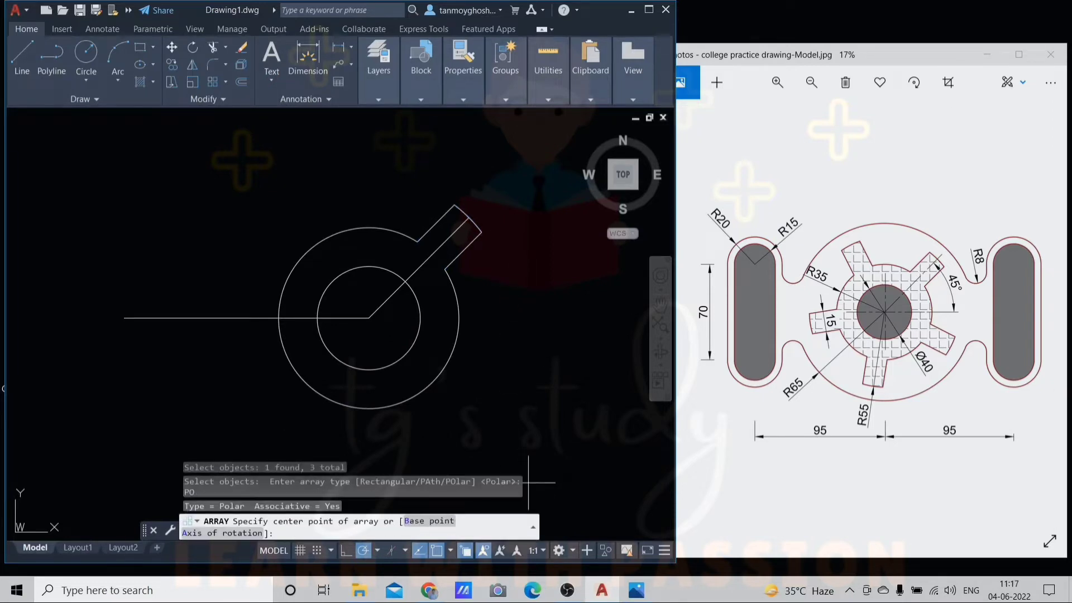
pyautogui.click(369, 317)
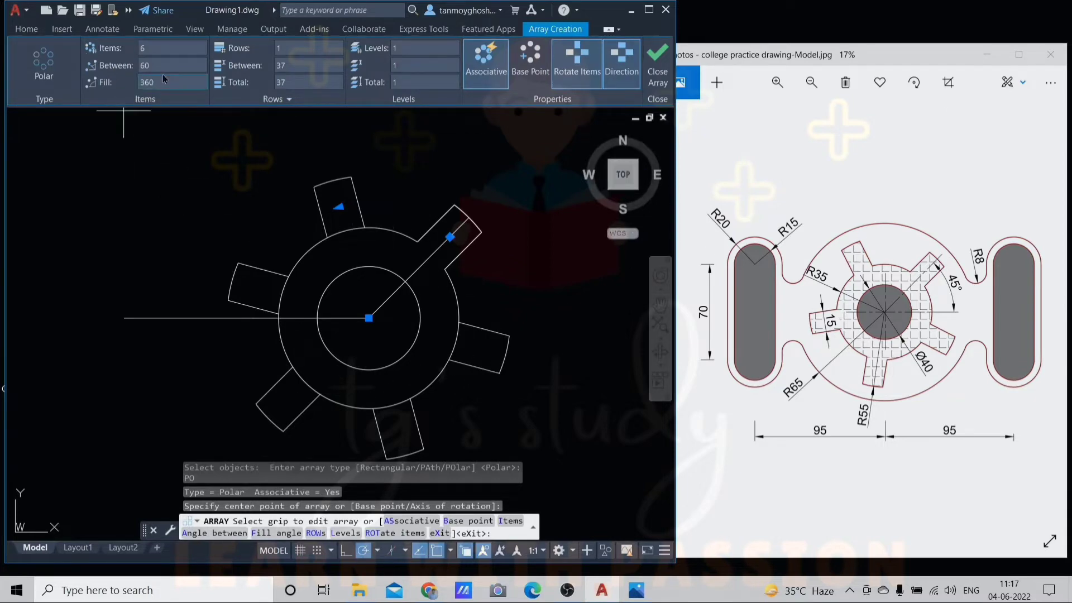
pyautogui.click(141, 50)
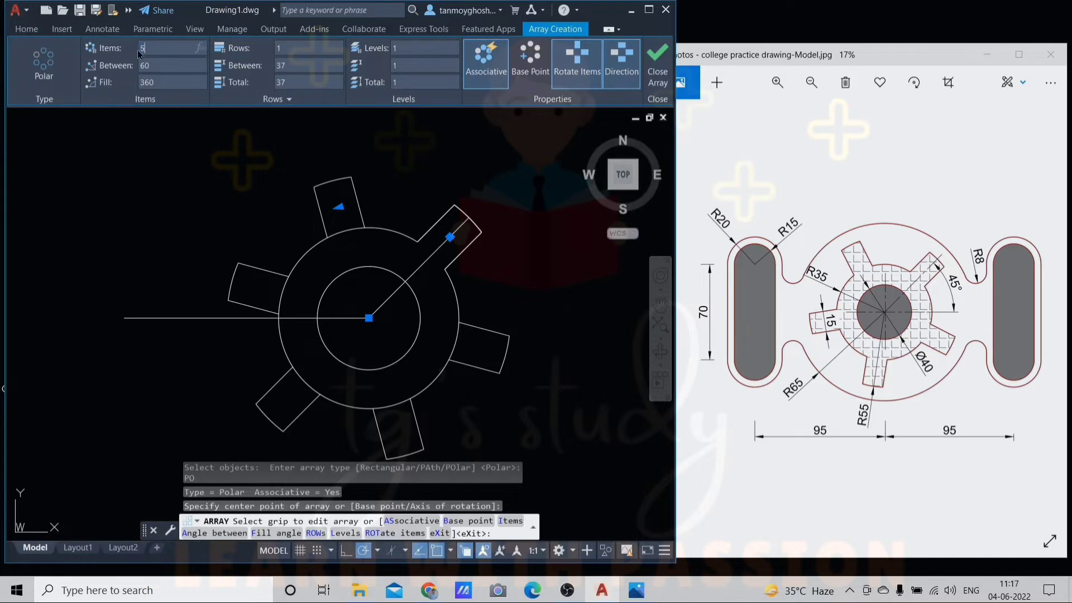
pyautogui.press('Return')
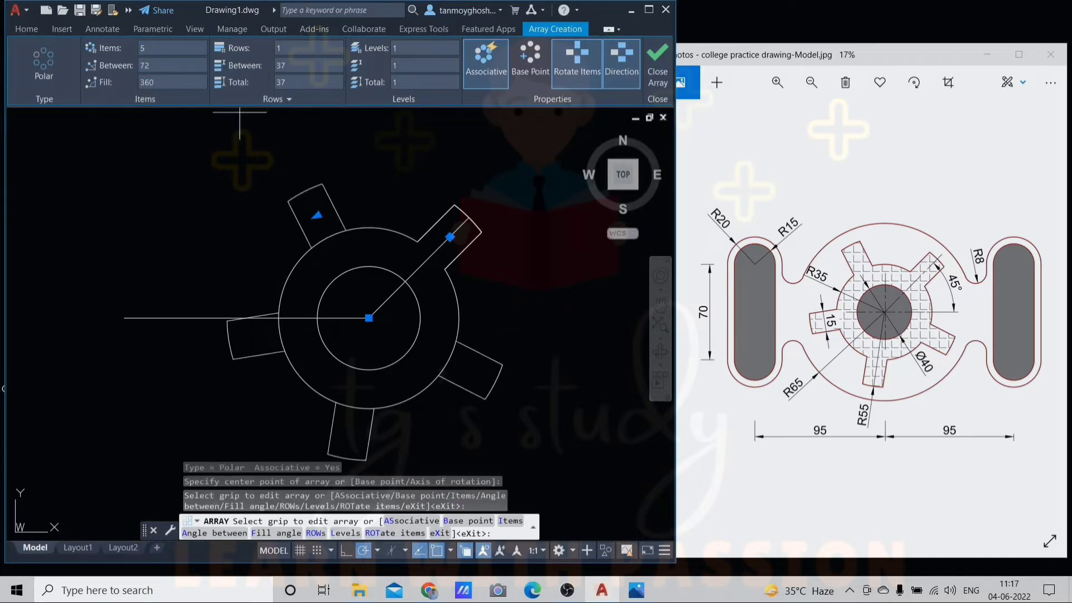
pyautogui.click(661, 52)
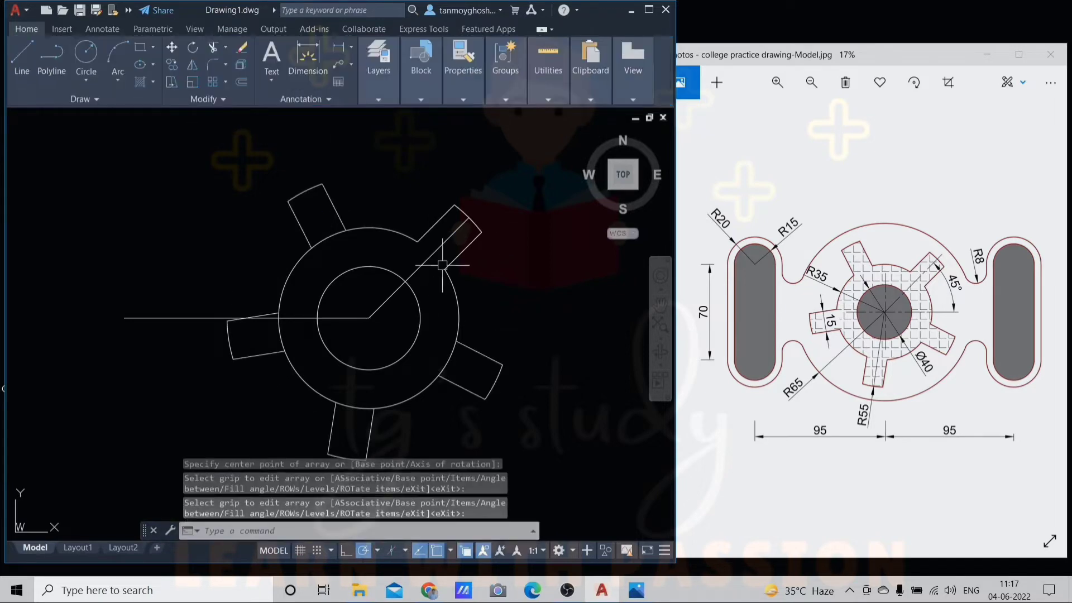
pyautogui.click(489, 355)
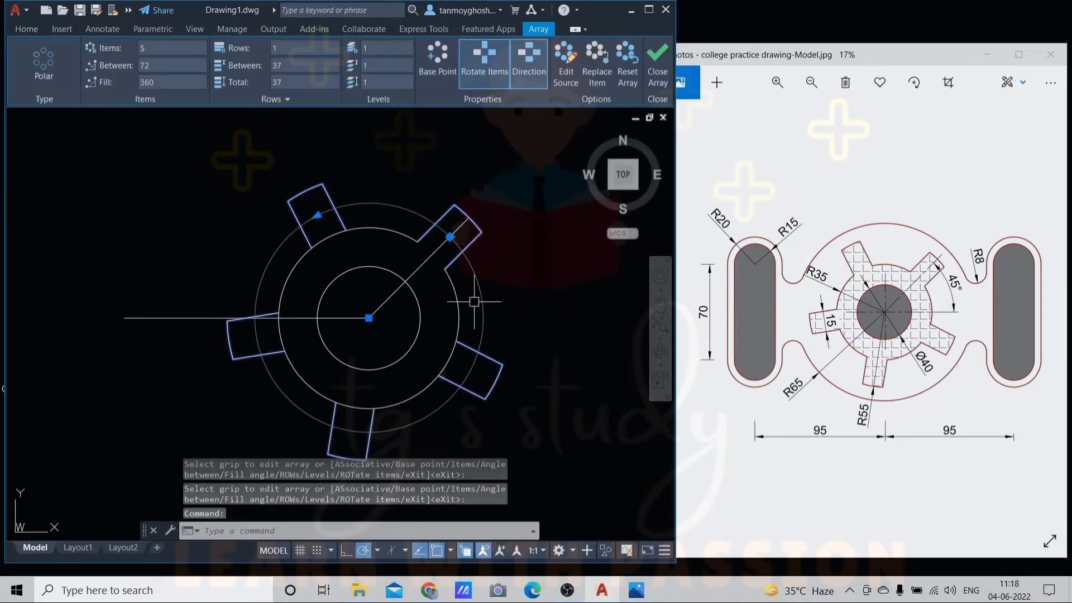
pyautogui.moveTo(474, 302); pyautogui.dragTo(475, 280, button='middle')
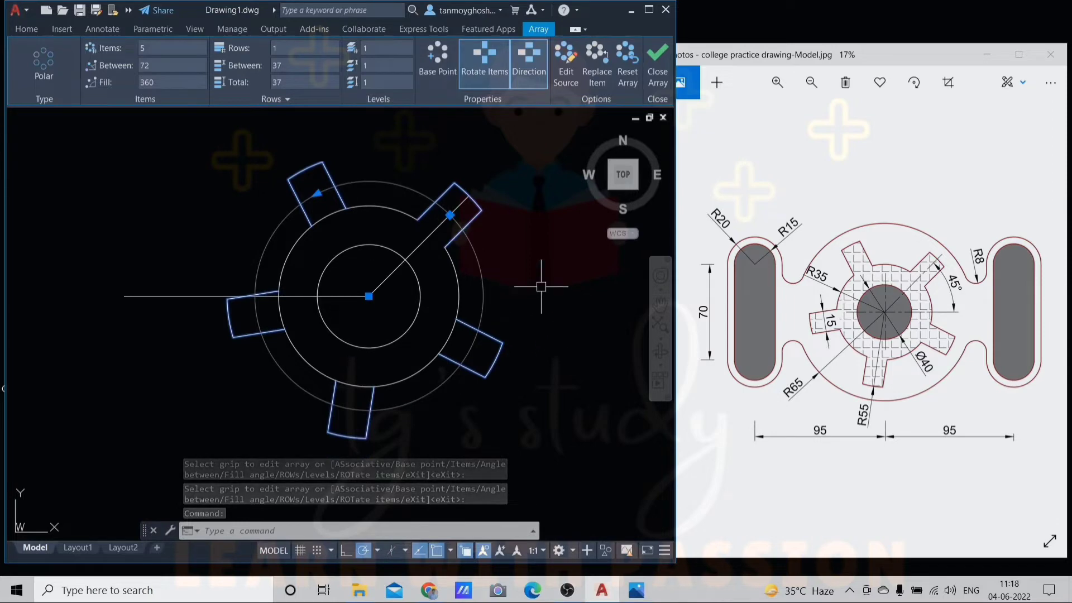
# - Explode the spoke array into separate lines and arcs
pyautogui.press('Escape')
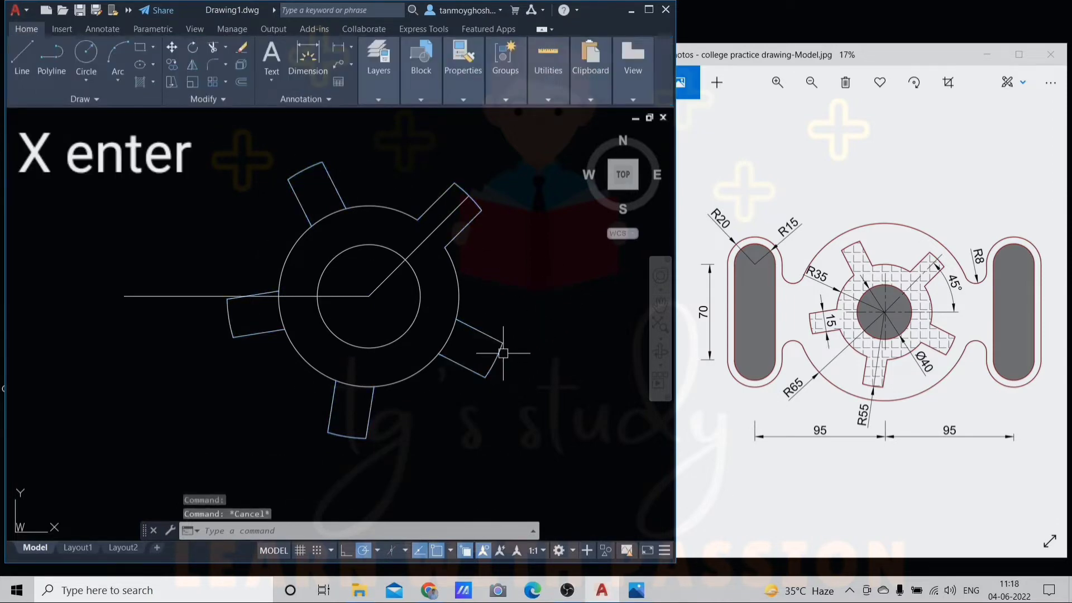
pyautogui.write('x')
pyautogui.press('Return')
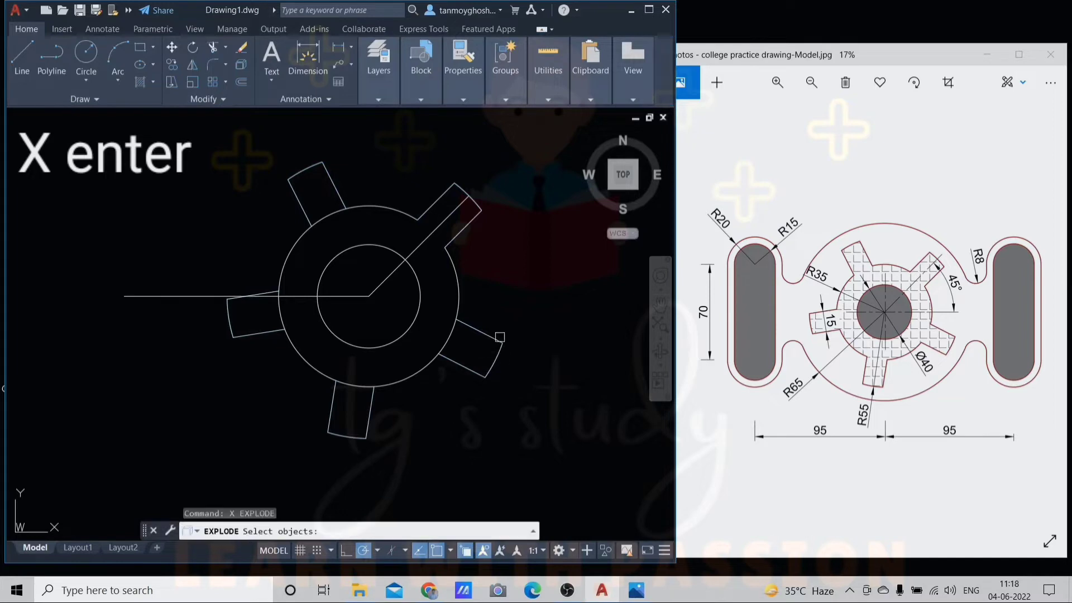
pyautogui.click(499, 338)
pyautogui.press('Return')
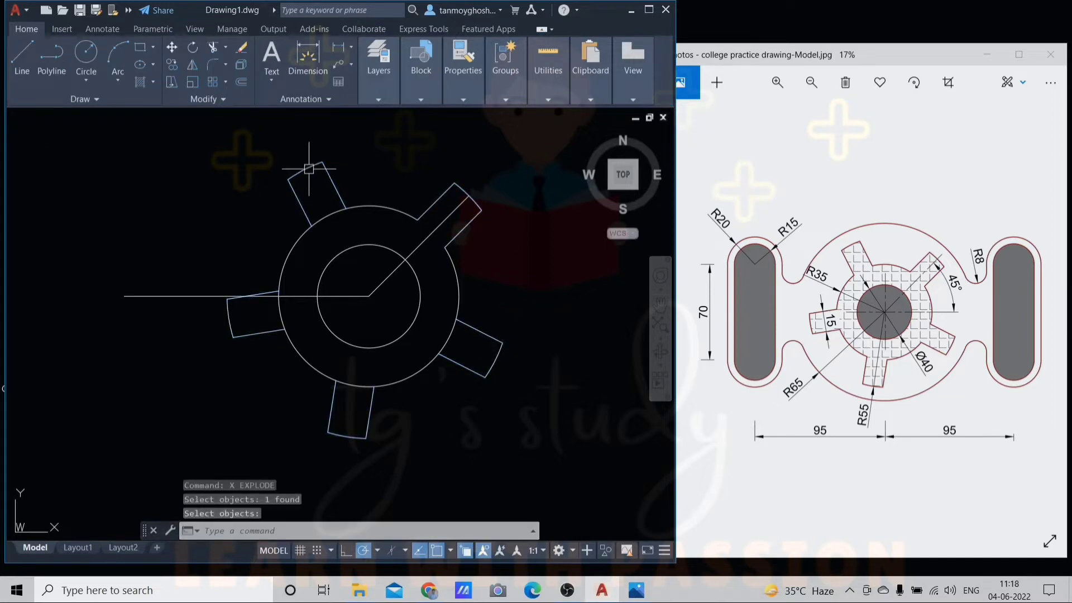
pyautogui.click(309, 169)
pyautogui.press('Escape')
# - Trim the outer-circle arcs inside the tabs to leave one star outline
pyautogui.write('T')
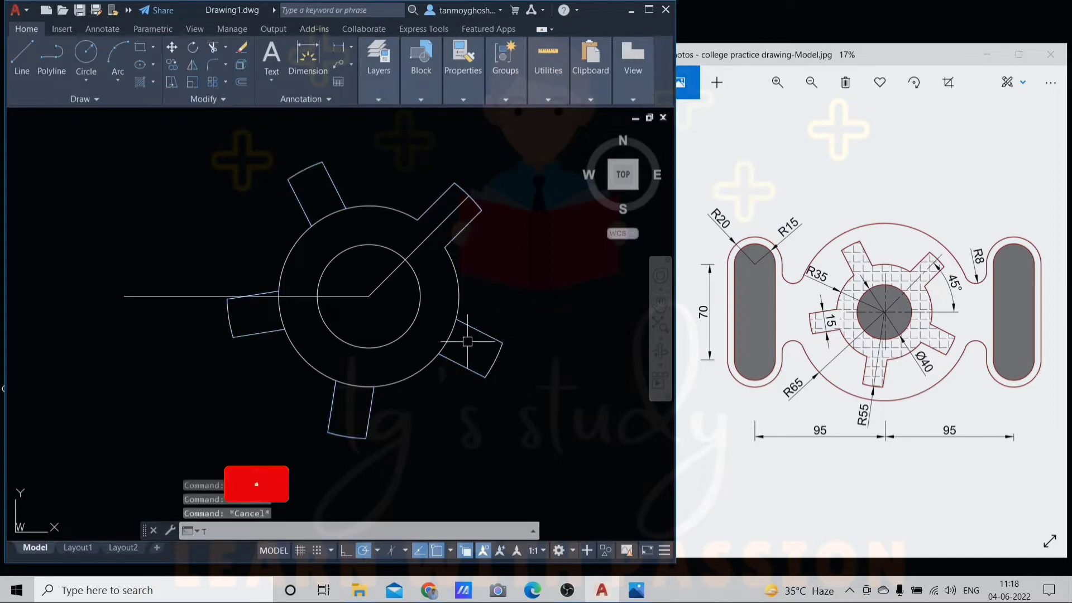
pyautogui.press('Return')
pyautogui.click(450, 335)
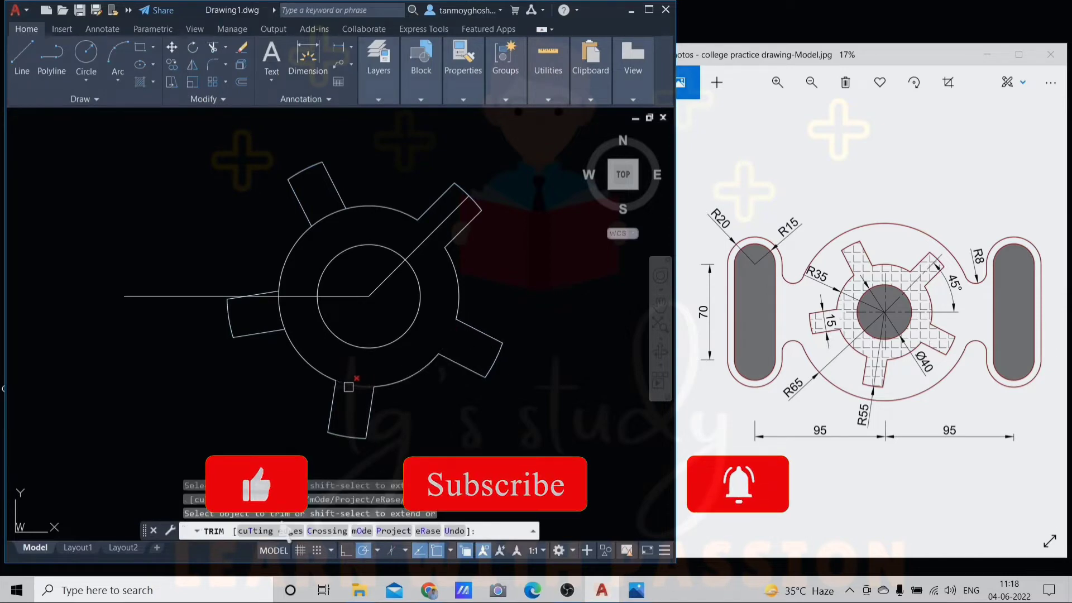
pyautogui.click(348, 386)
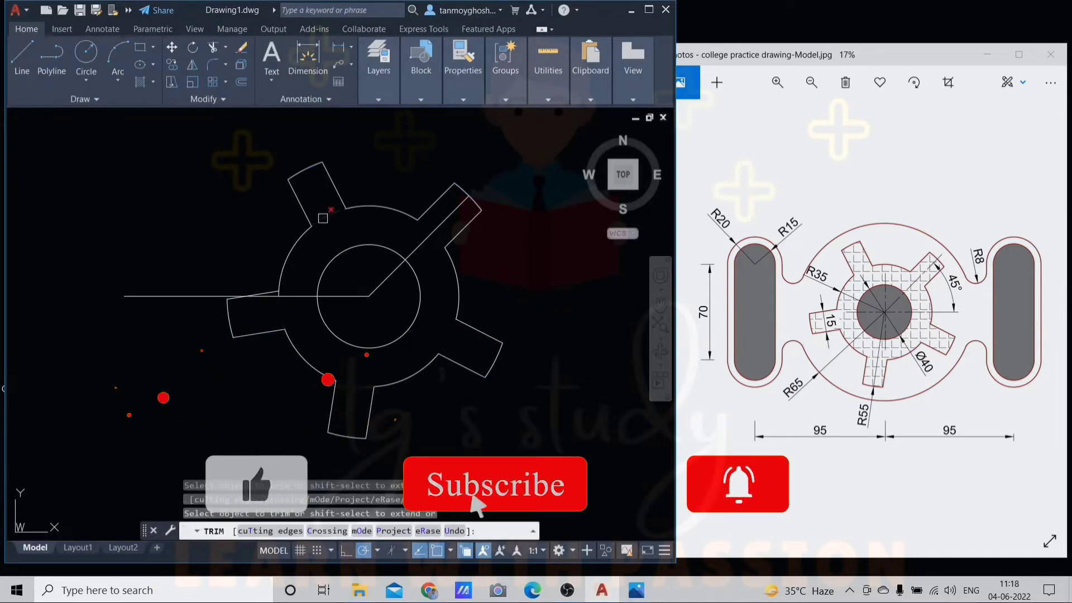
pyautogui.scroll(3, 318, 223)
pyautogui.scroll(2, 296, 263)
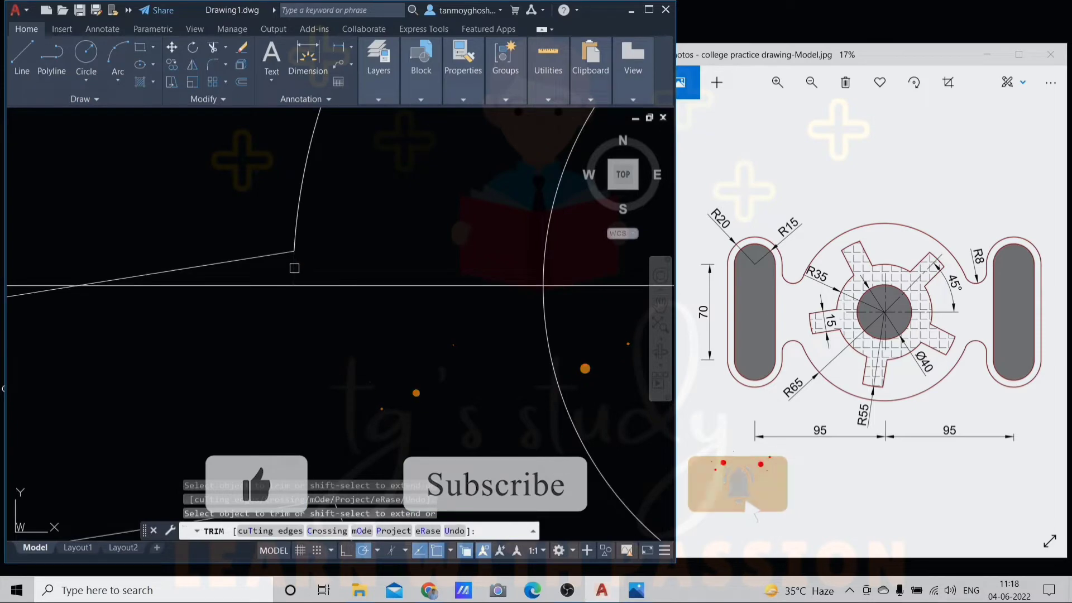
pyautogui.scroll(-5, 335, 307)
pyautogui.scroll(2, 390, 315)
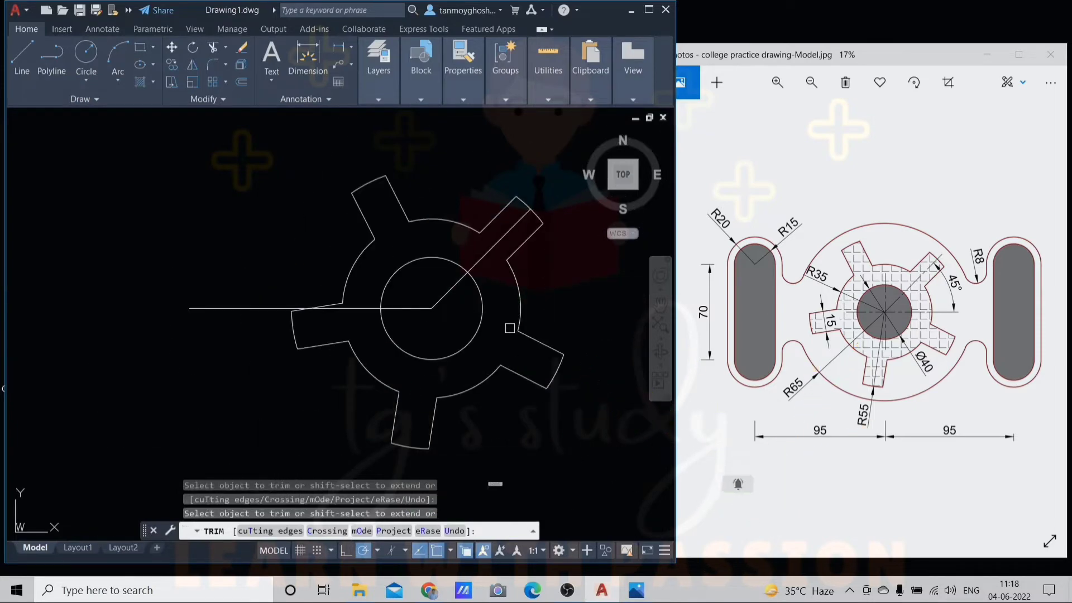
pyautogui.scroll(-2, 569, 202)
pyautogui.press('Escape')
pyautogui.press('Escape')
pyautogui.press('Escape')
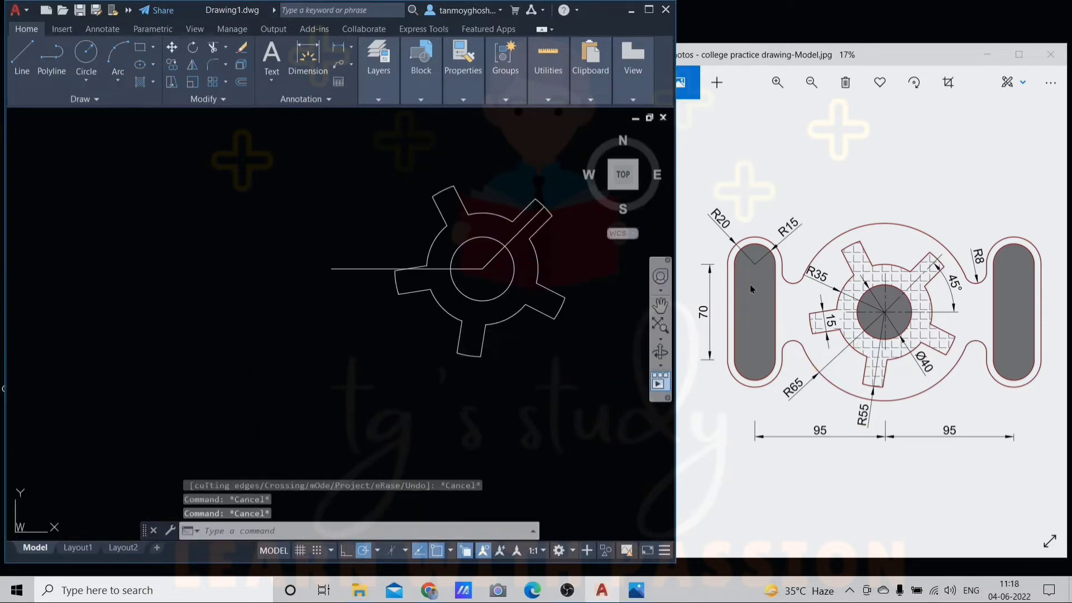
pyautogui.click(350, 269)
pyautogui.press('Escape')
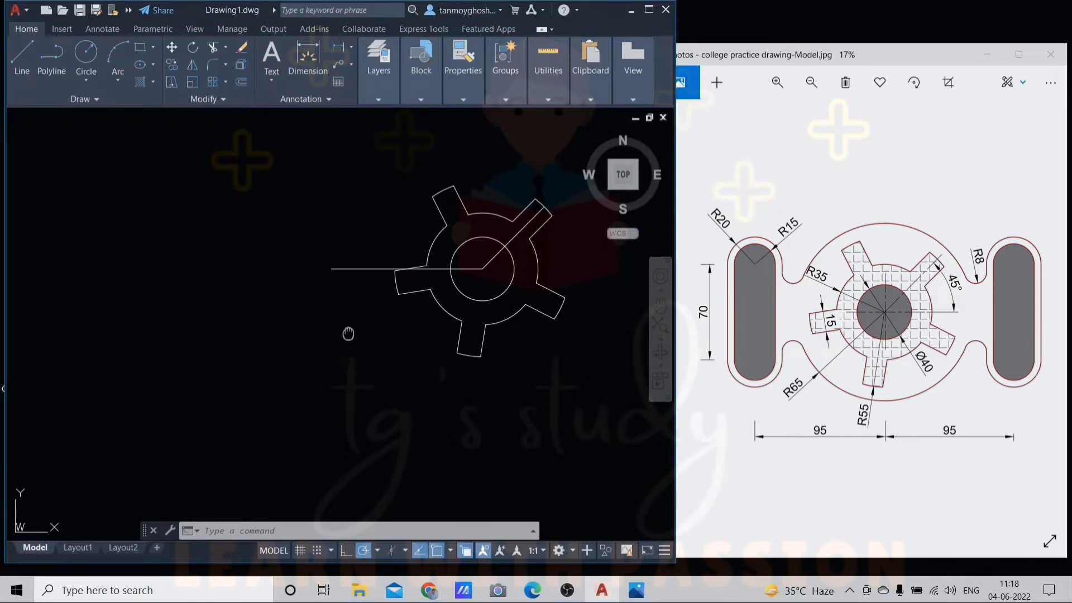
# - Draw a 35-unit vertical line upward from the centre line's left end
pyautogui.moveTo(350, 328); pyautogui.dragTo(354, 371, button='middle')
pyautogui.click(357, 305)
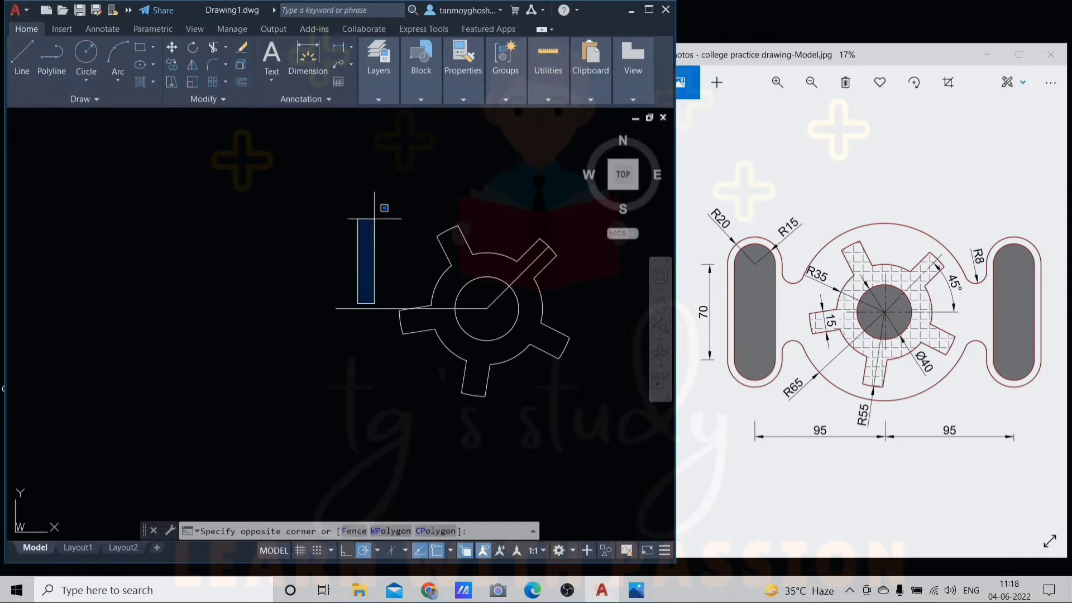
pyautogui.press('Escape')
pyautogui.press('Escape')
pyautogui.press('Escape')
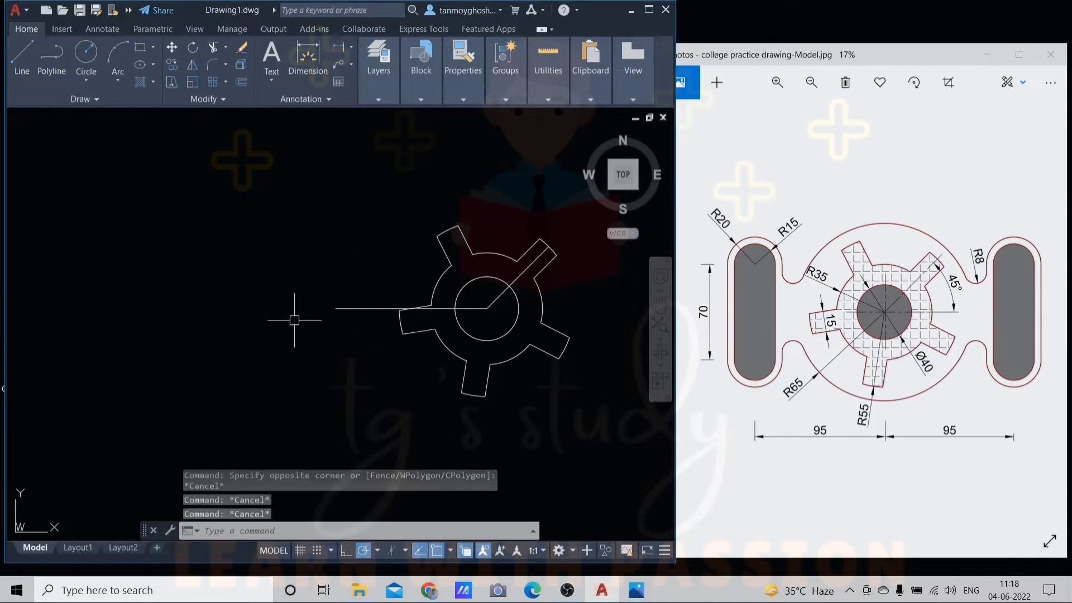
pyautogui.write('l')
pyautogui.press('Return')
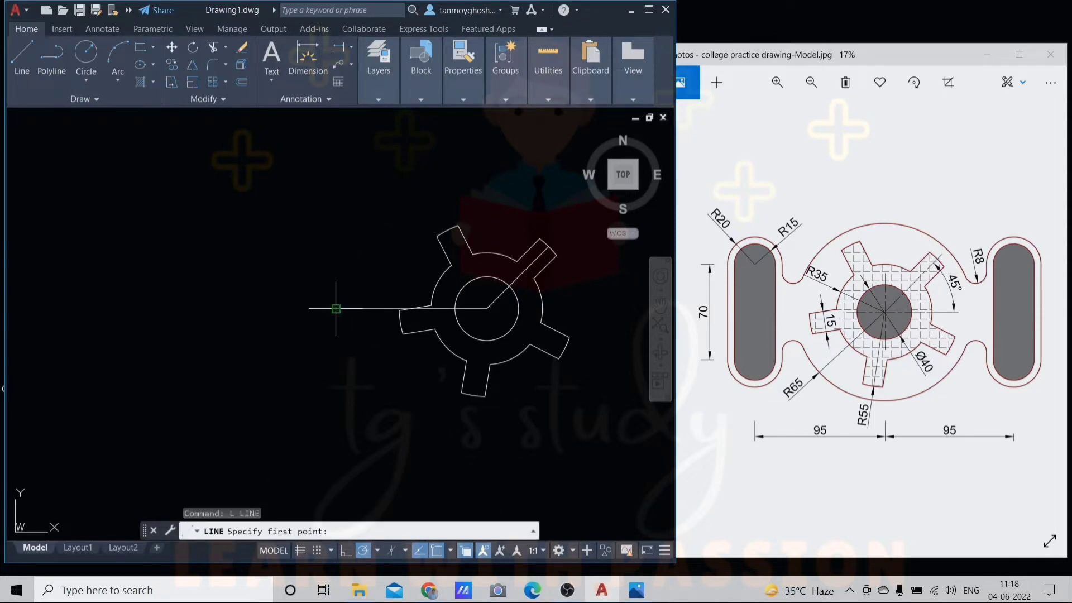
pyautogui.click(335, 308)
pyautogui.write('3')
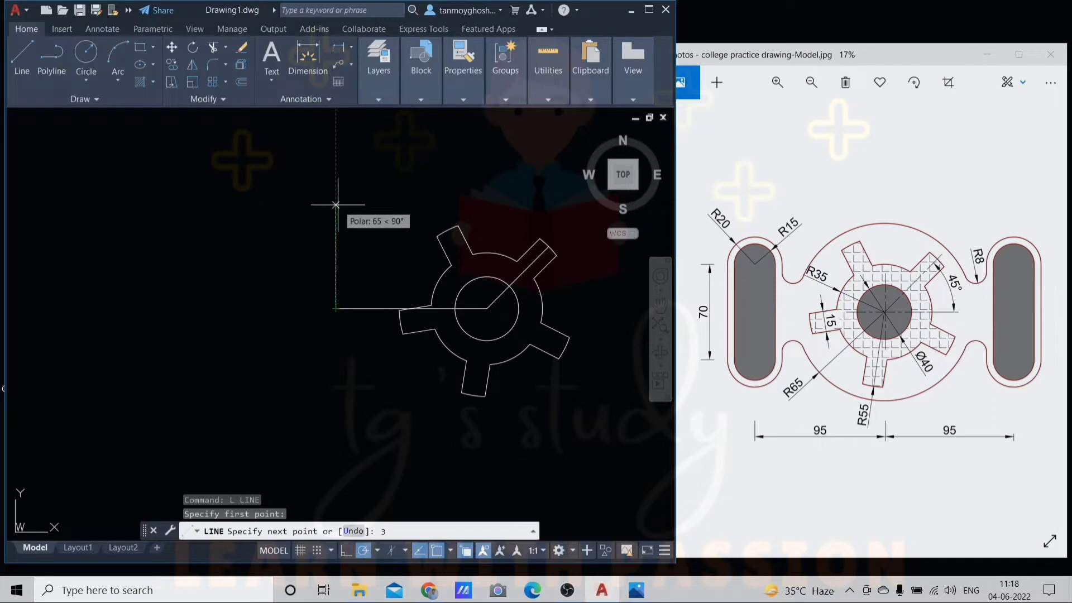
pyautogui.write('5')
pyautogui.press('Return')
pyautogui.press('Return')
pyautogui.press('Return')
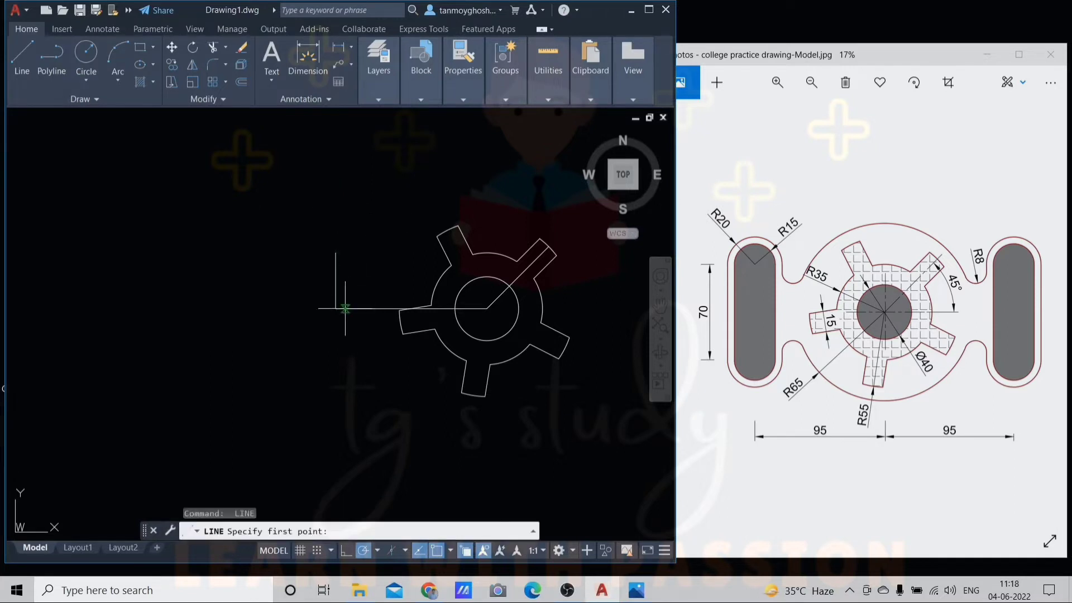
# - Draw a 35-unit line downward from the same point with Ortho on
pyautogui.click(336, 308)
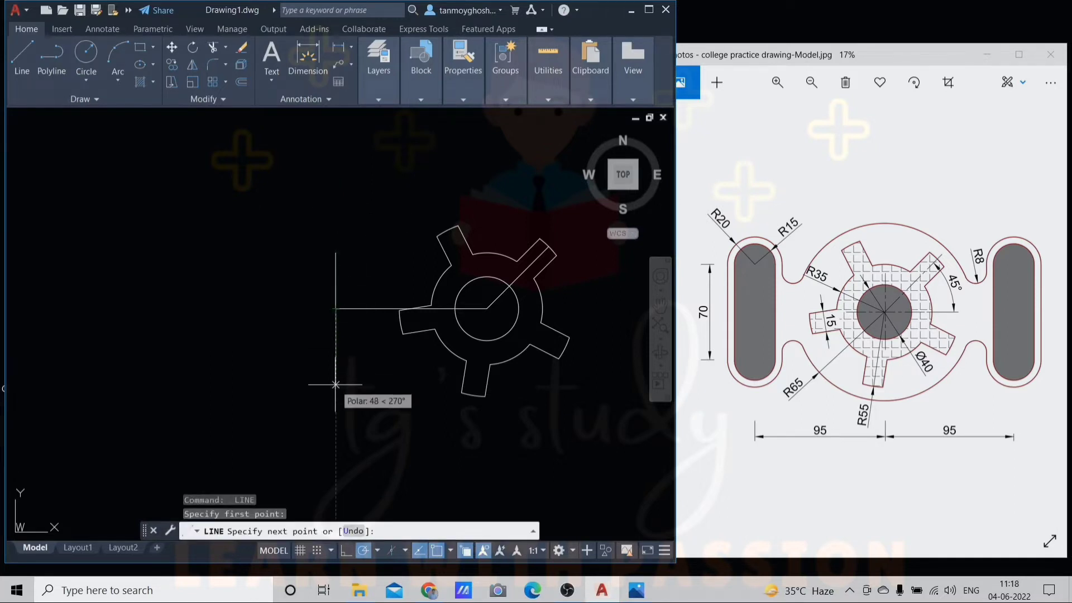
pyautogui.write('35')
pyautogui.press('Return')
pyautogui.press('Escape')
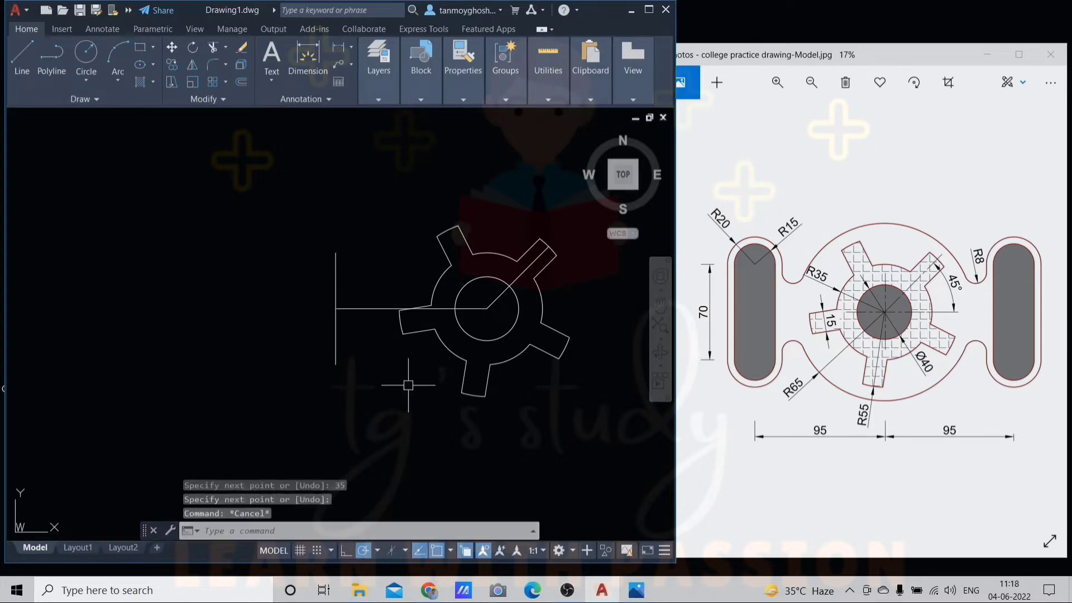
pyautogui.scroll(2, 404, 353)
pyautogui.press('F8')
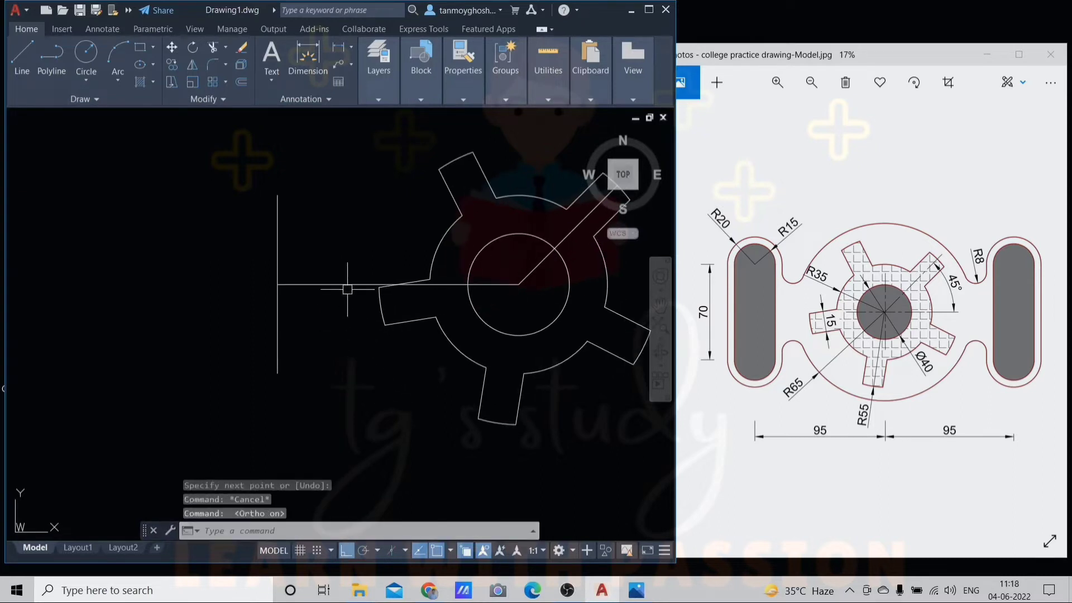
pyautogui.scroll(-2, 341, 288)
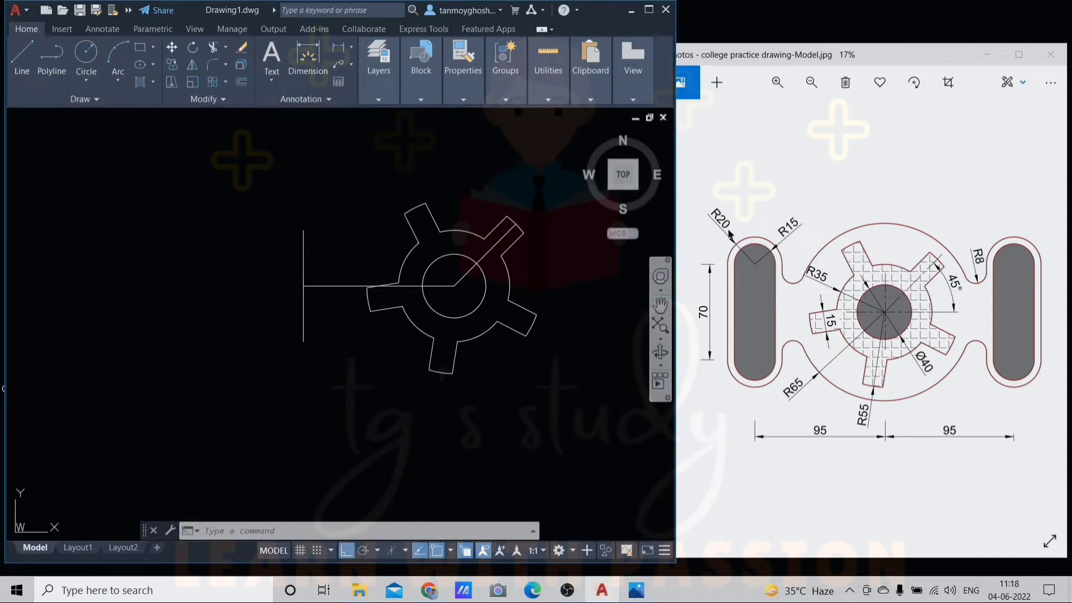
pyautogui.scroll(2, 313, 232)
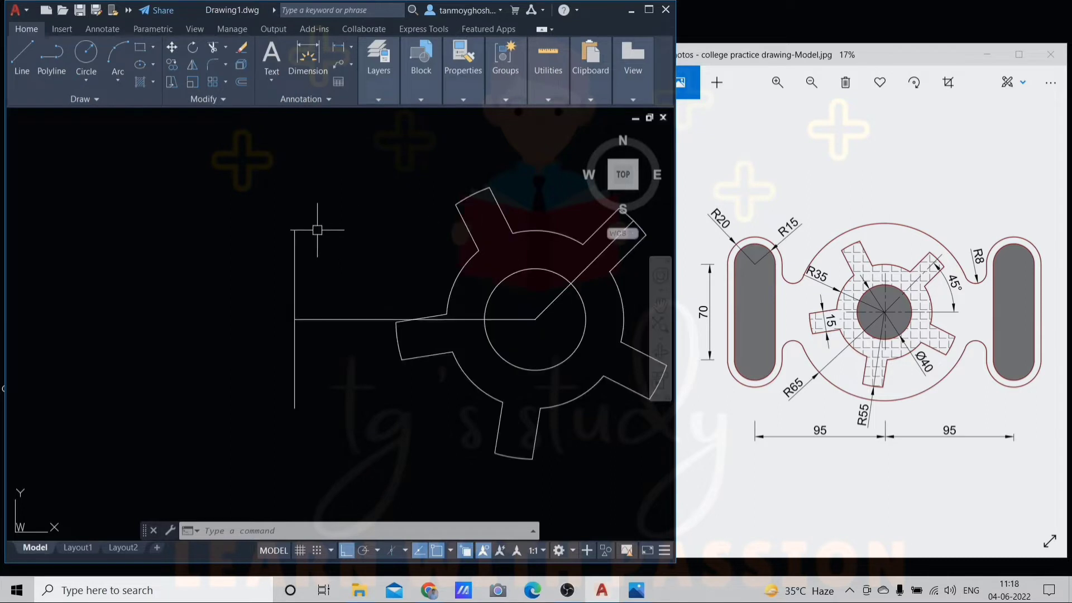
pyautogui.moveTo(318, 231); pyautogui.dragTo(250, 223, button='middle')
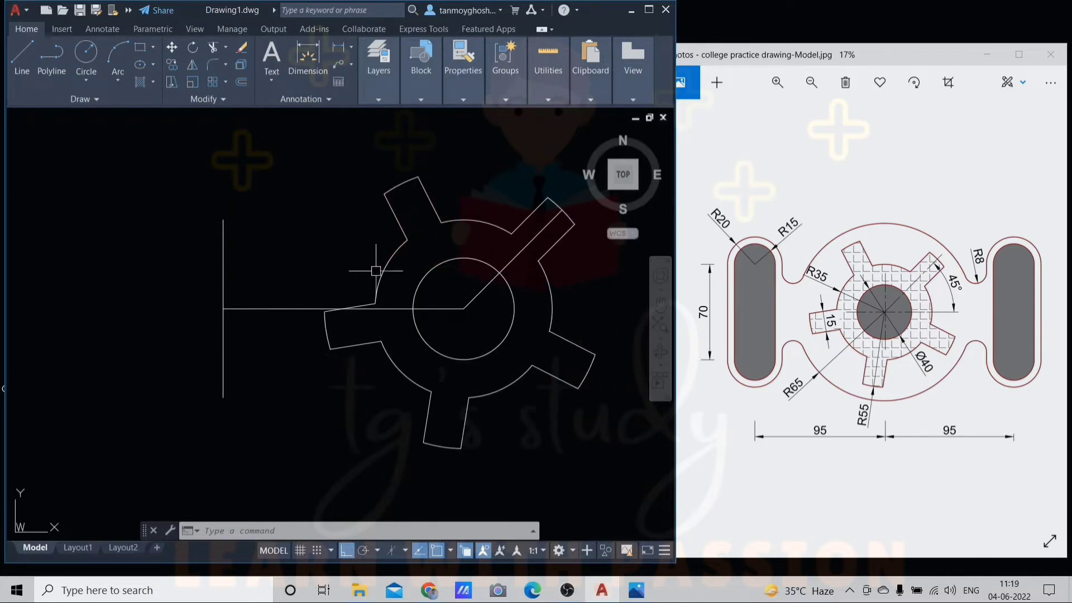
# - Draw radius-20 circles at the top and bottom ends of the vertical line
pyautogui.write('c')
pyautogui.press('Return')
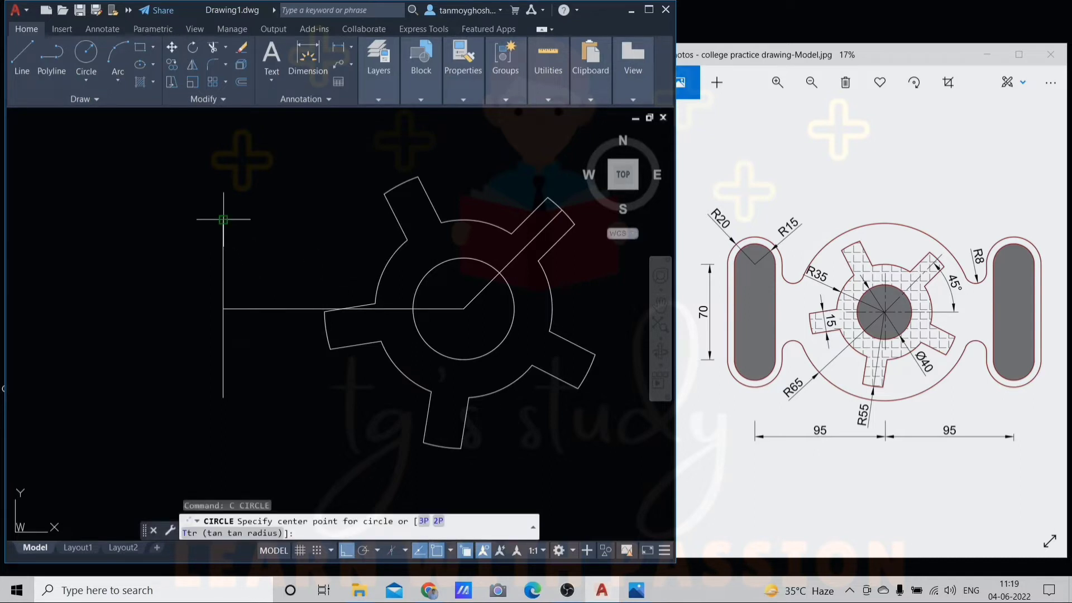
pyautogui.click(223, 219)
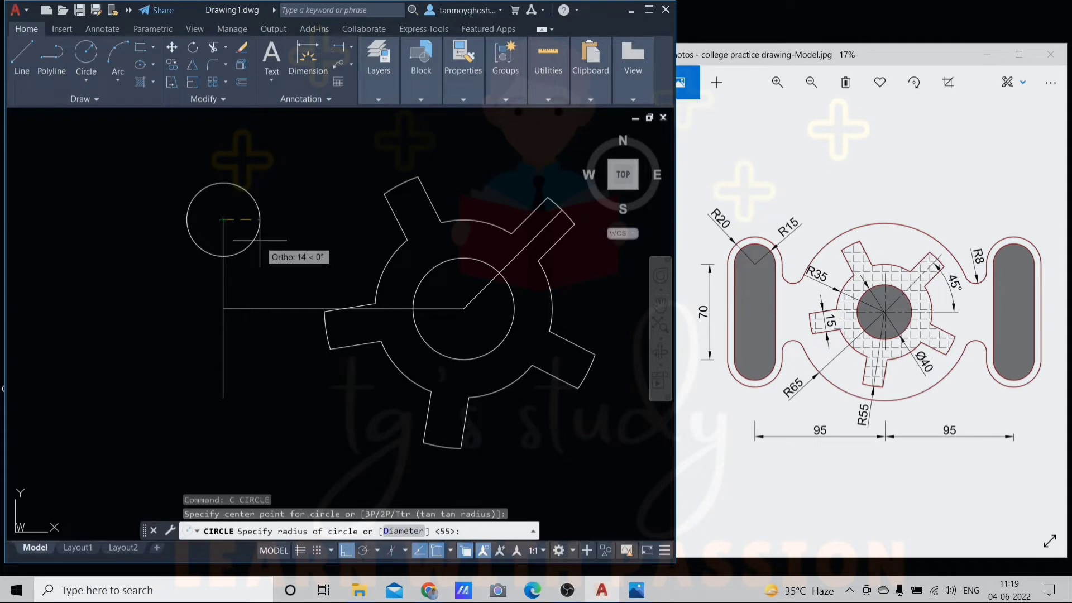
pyautogui.write('r')
pyautogui.press('Return')
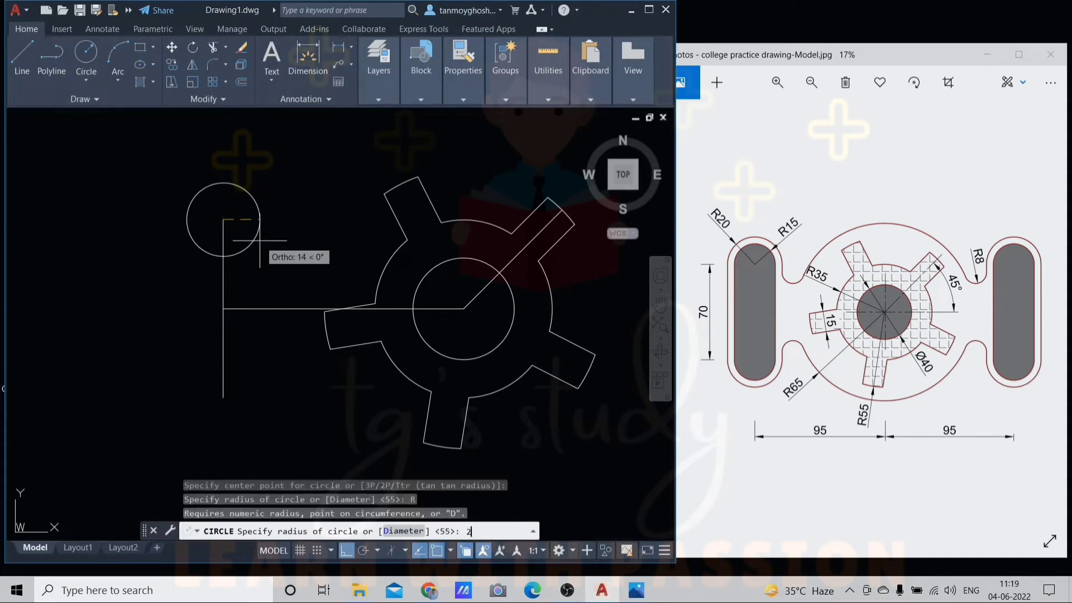
pyautogui.write('0')
pyautogui.press('Return')
pyautogui.press('Return')
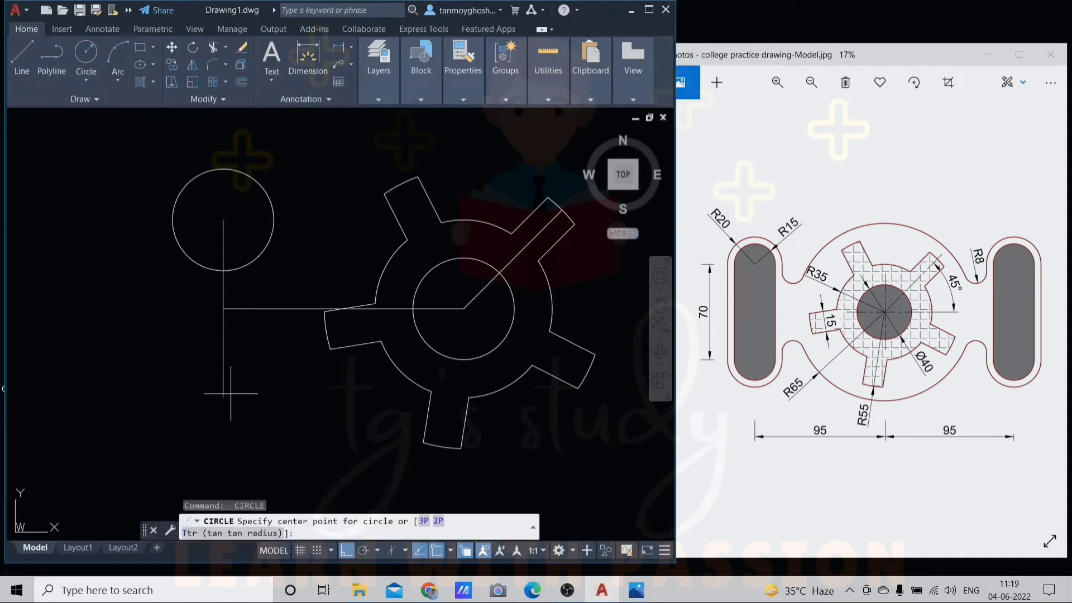
pyautogui.click(224, 397)
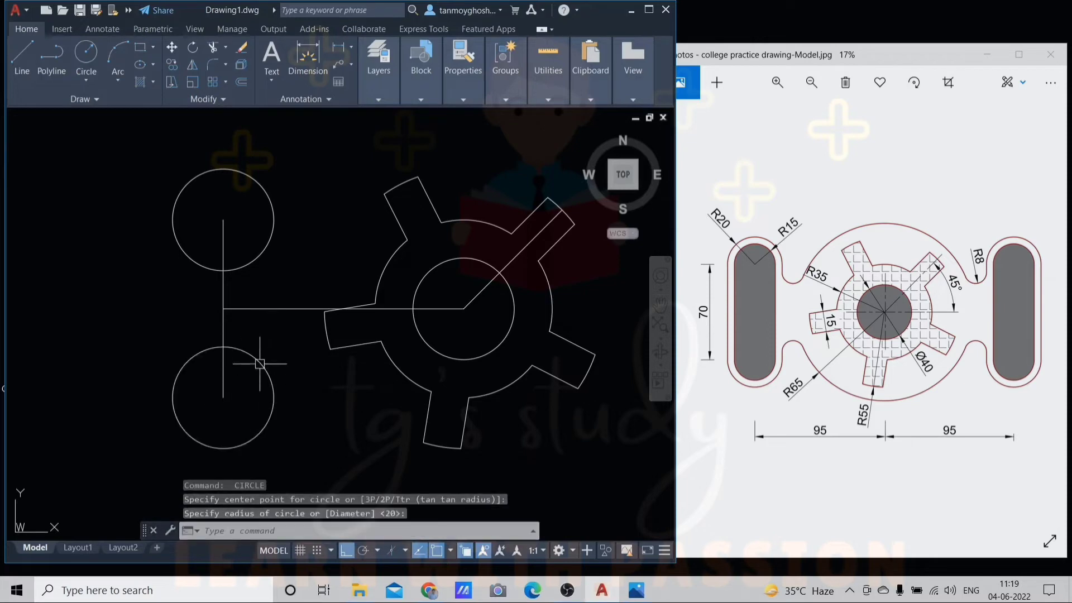
pyautogui.press('Return')
pyautogui.press('Return')
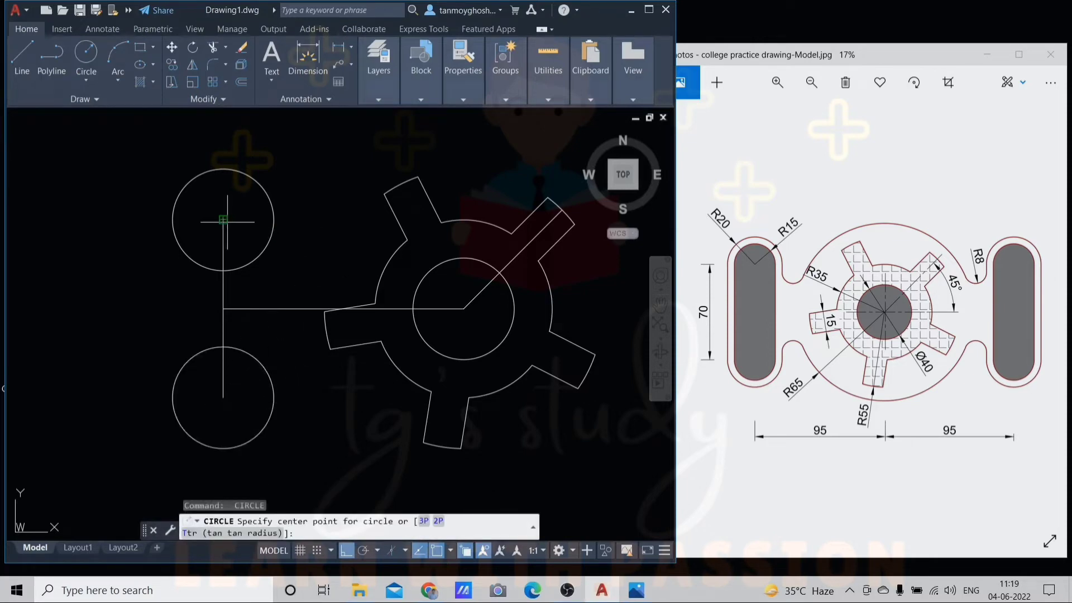
# - Add concentric radius-15 circles at both vertical line ends
pyautogui.click(224, 219)
pyautogui.write('R')
pyautogui.press('Return')
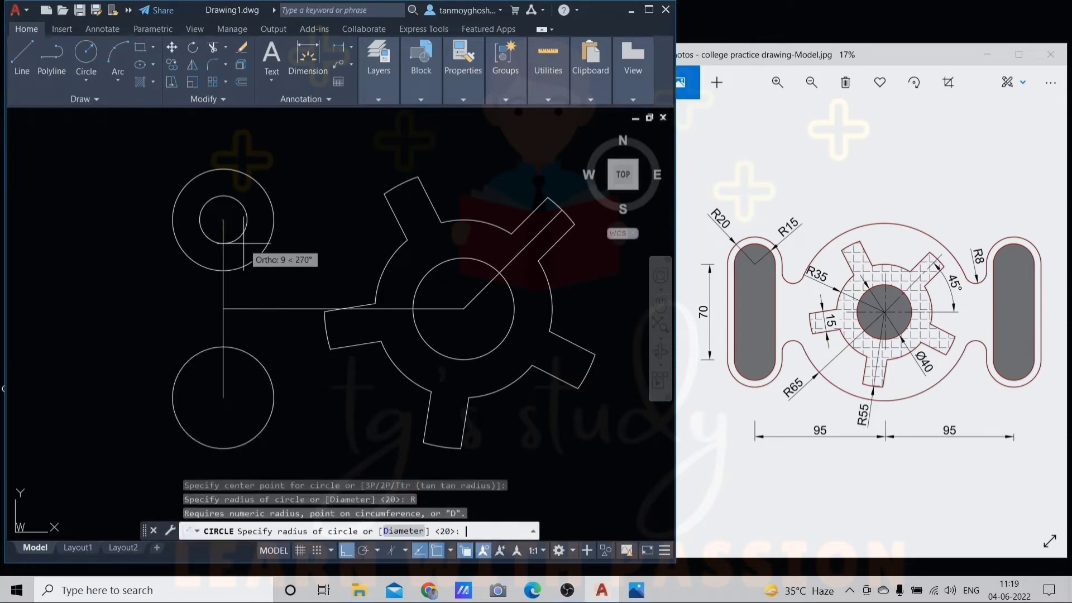
pyautogui.write('5')
pyautogui.press('Return')
pyautogui.press('Return')
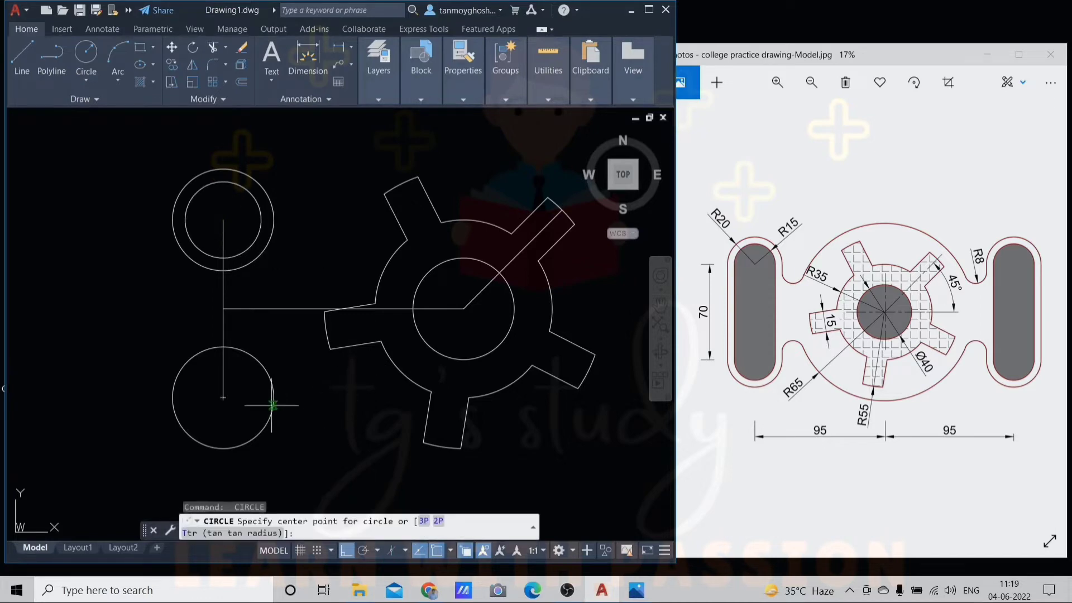
pyautogui.click(223, 397)
pyautogui.press('Return')
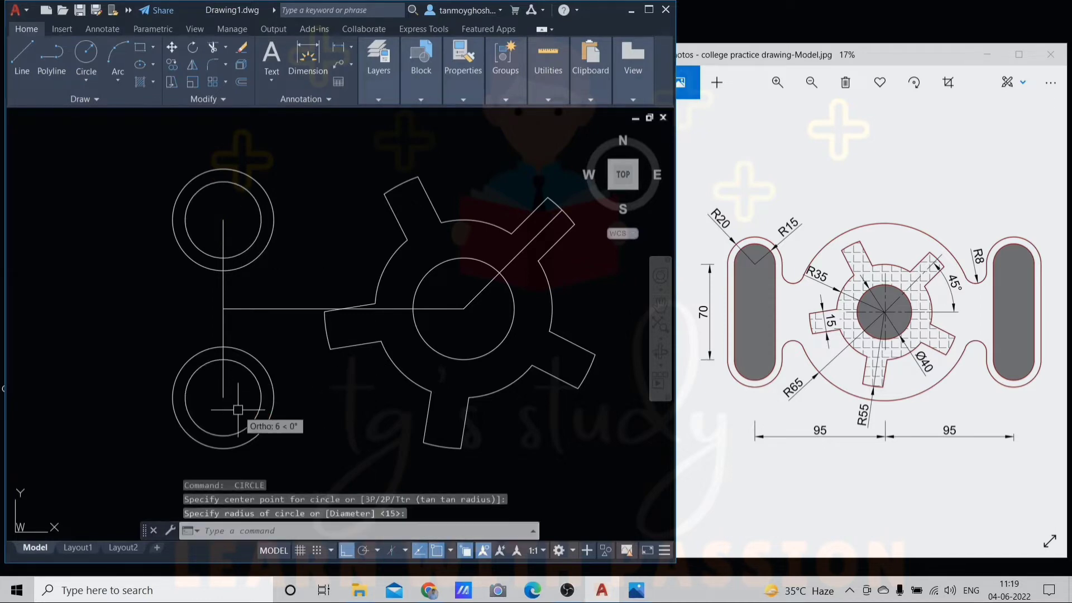
pyautogui.moveTo(314, 332); pyautogui.dragTo(361, 329, button='middle')
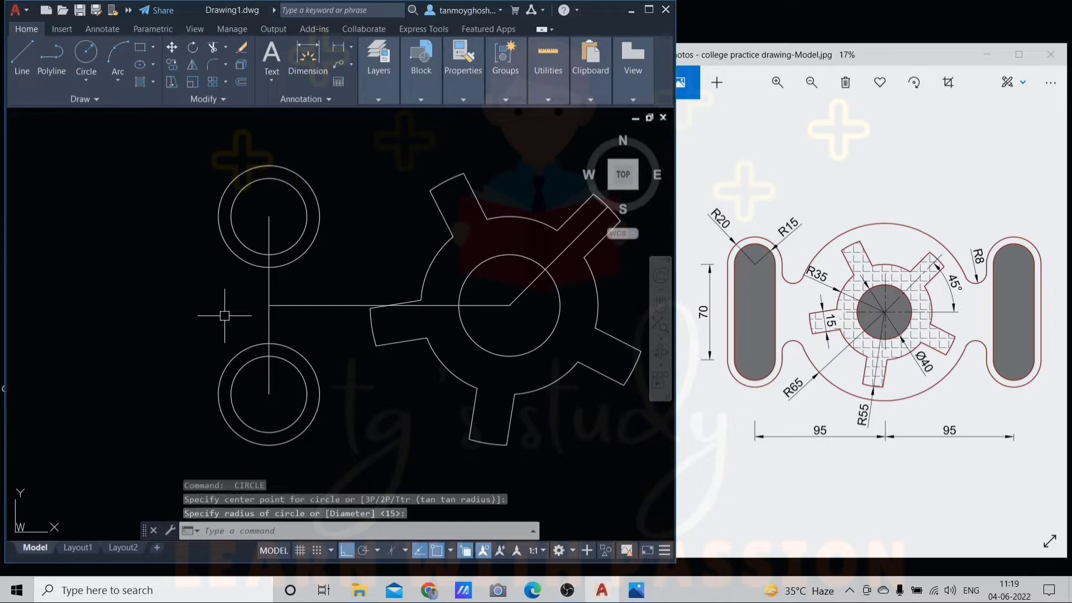
pyautogui.click(269, 310)
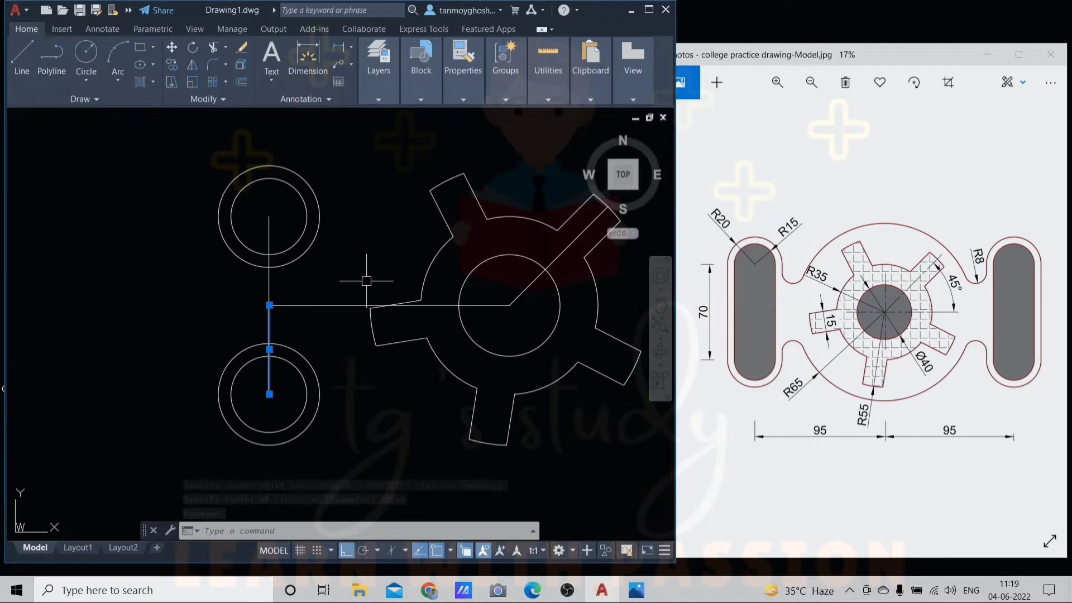
# - Offset the vertical centre line 20 units to both sides, joining the outer circles
pyautogui.click(272, 287)
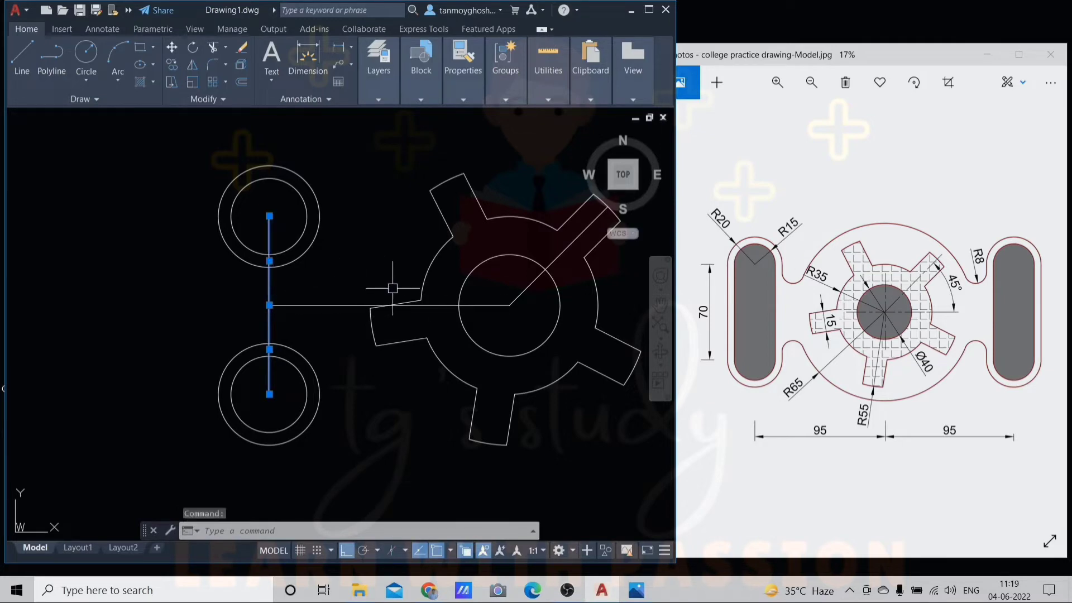
pyautogui.press('Escape')
pyautogui.write('o')
pyautogui.press('Return')
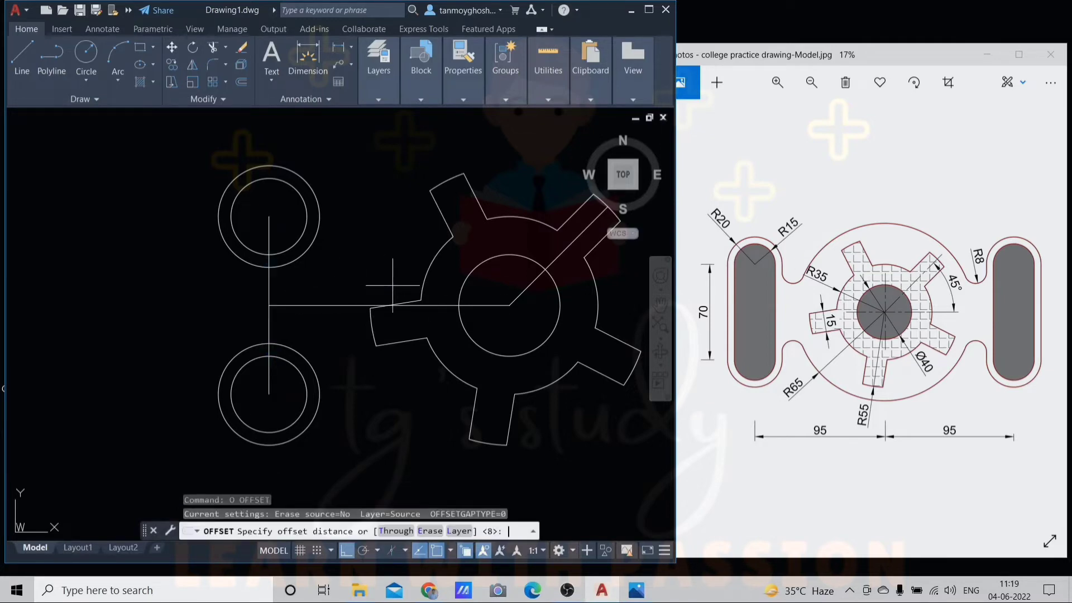
pyautogui.press('Return')
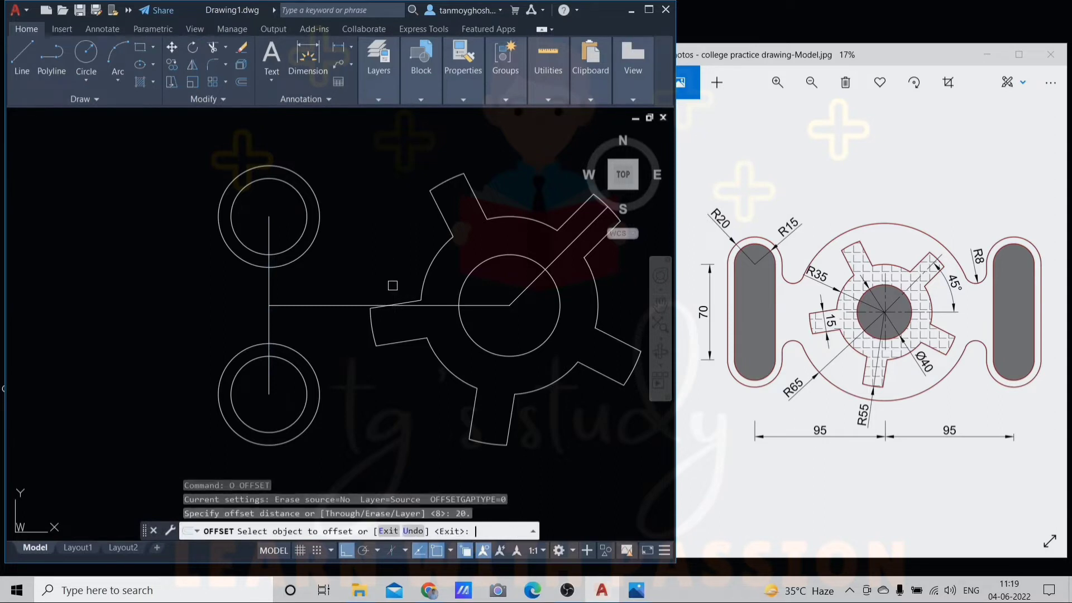
pyautogui.click(271, 294)
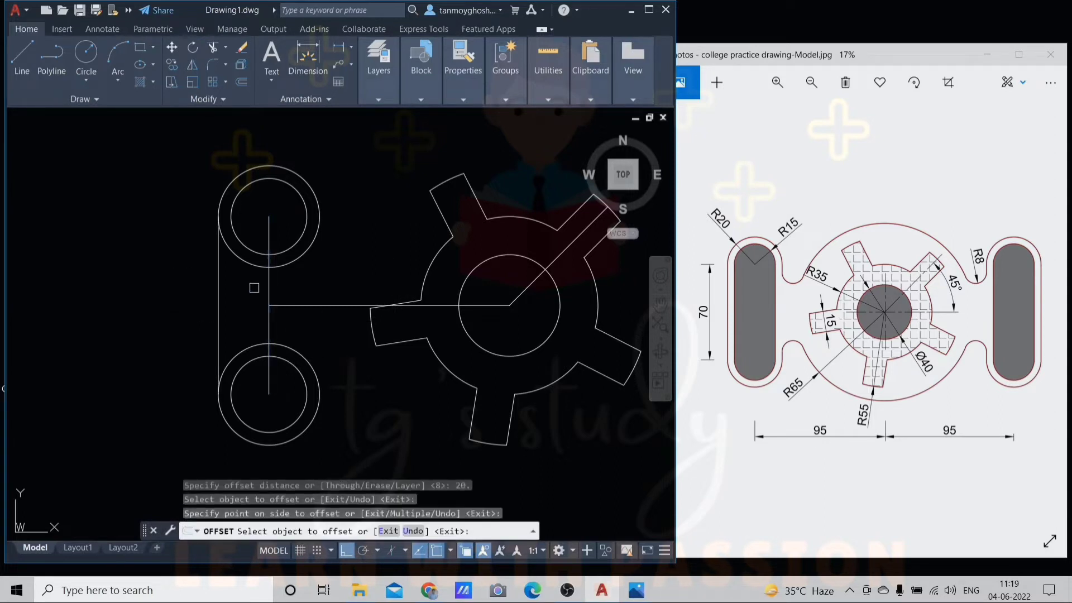
pyautogui.click(269, 285)
pyautogui.click(313, 277)
pyautogui.press('Escape')
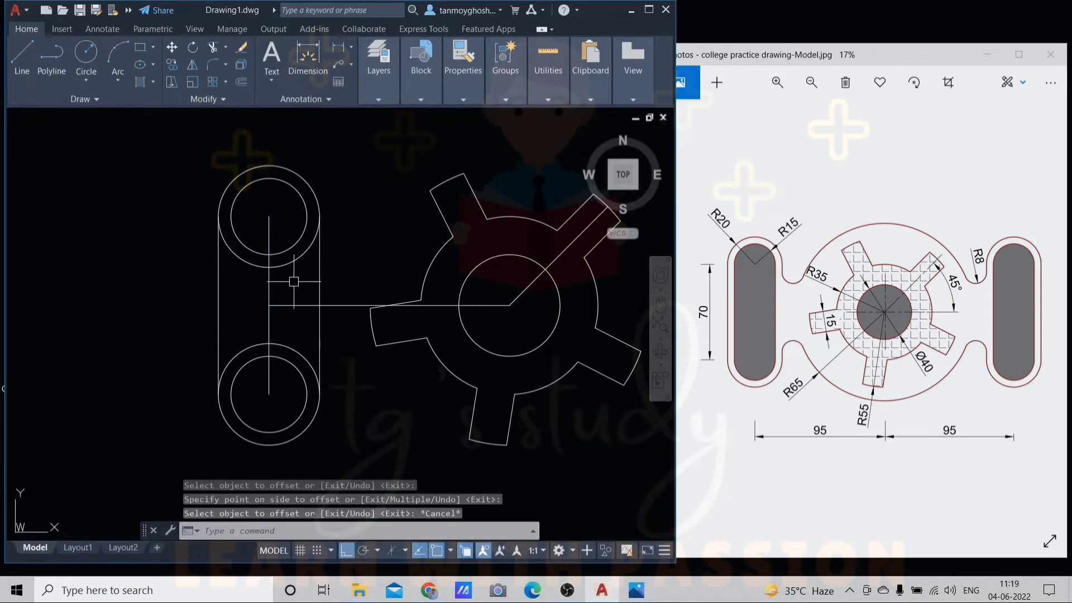
# - Offset the vertical centre line 15 units for the inner slot outline
pyautogui.write('o')
pyautogui.press('Return')
pyautogui.write('5')
pyautogui.press('Return')
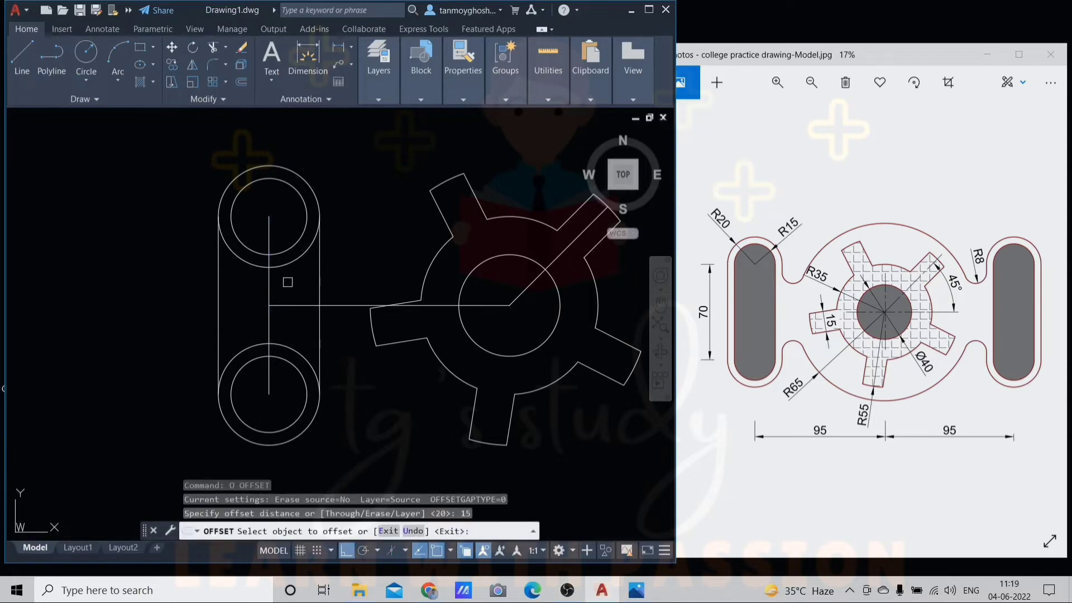
pyautogui.click(269, 284)
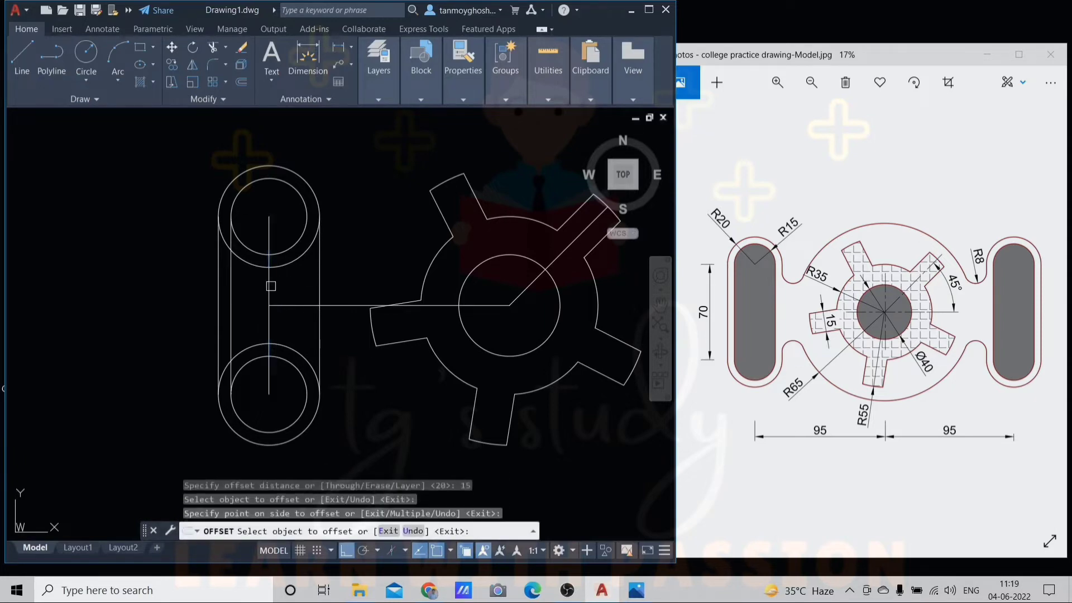
pyautogui.click(269, 284)
pyautogui.press('Return')
# - Delete the left slot's vertical centre line
pyautogui.scroll(2, 283, 279)
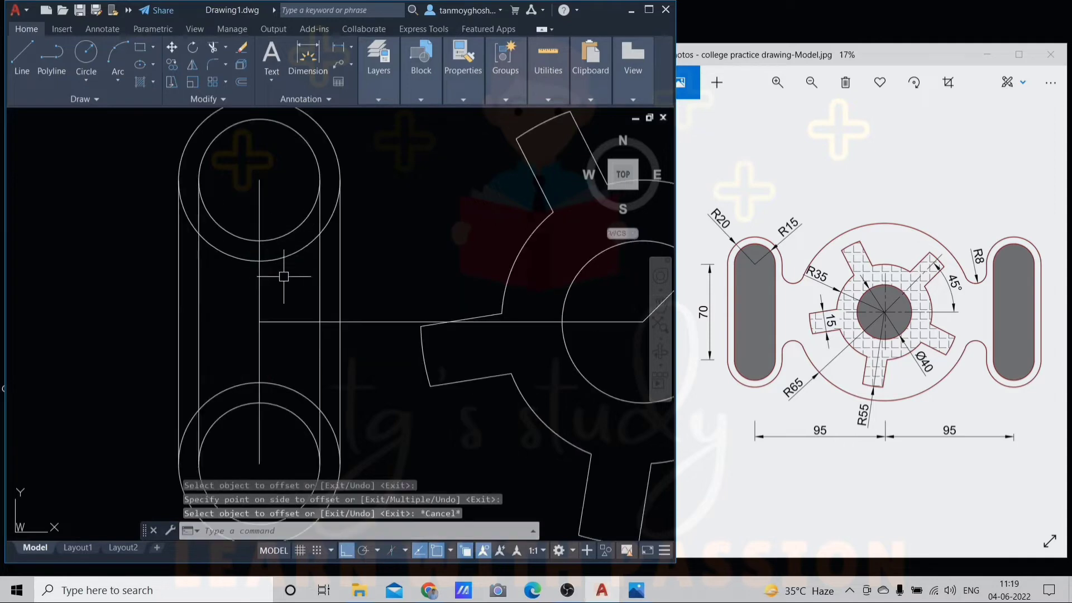
pyautogui.write('tr')
pyautogui.press('Return')
pyautogui.click(283, 276)
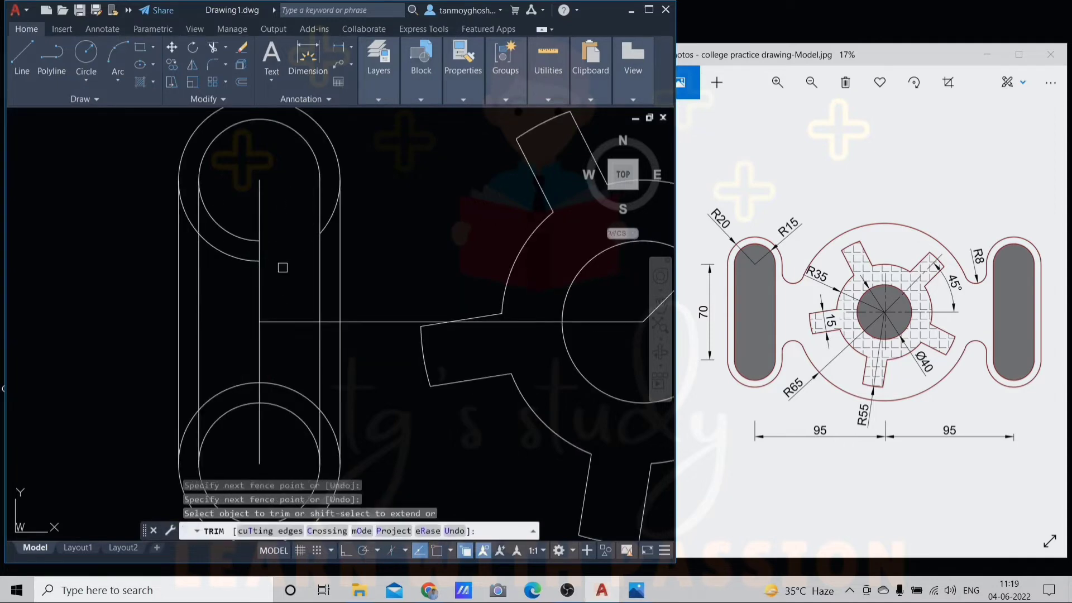
pyautogui.press('Escape')
pyautogui.click(259, 210)
pyautogui.press('Delete')
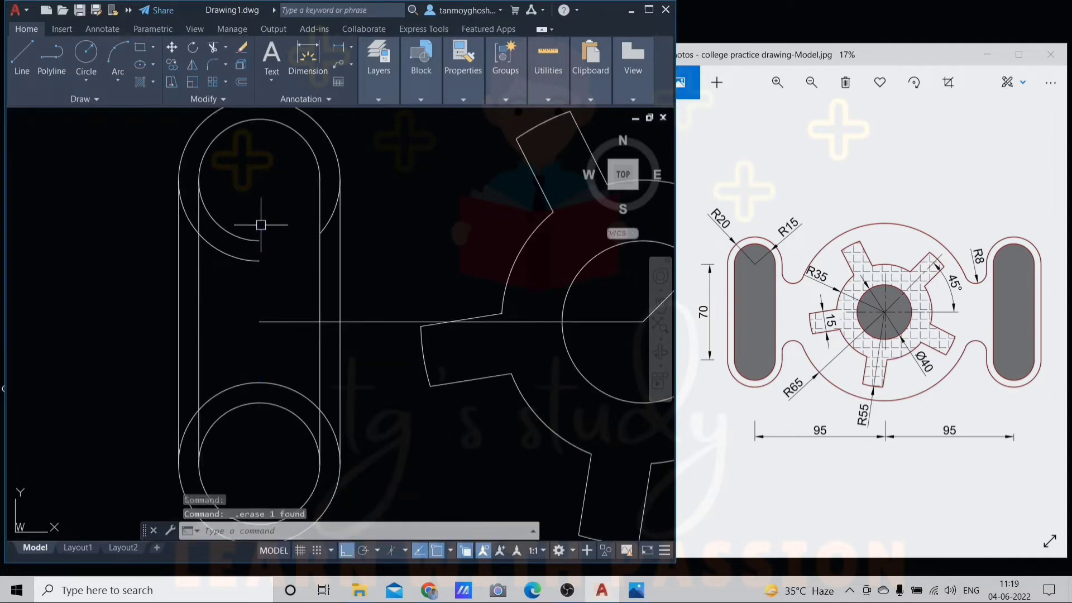
pyautogui.scroll(-2, 262, 224)
pyautogui.press('Escape')
pyautogui.press('Escape')
# - Trim away the inner arcs at the slot ends, leaving two nested rounded outlines
pyautogui.write('r')
pyautogui.press('Return')
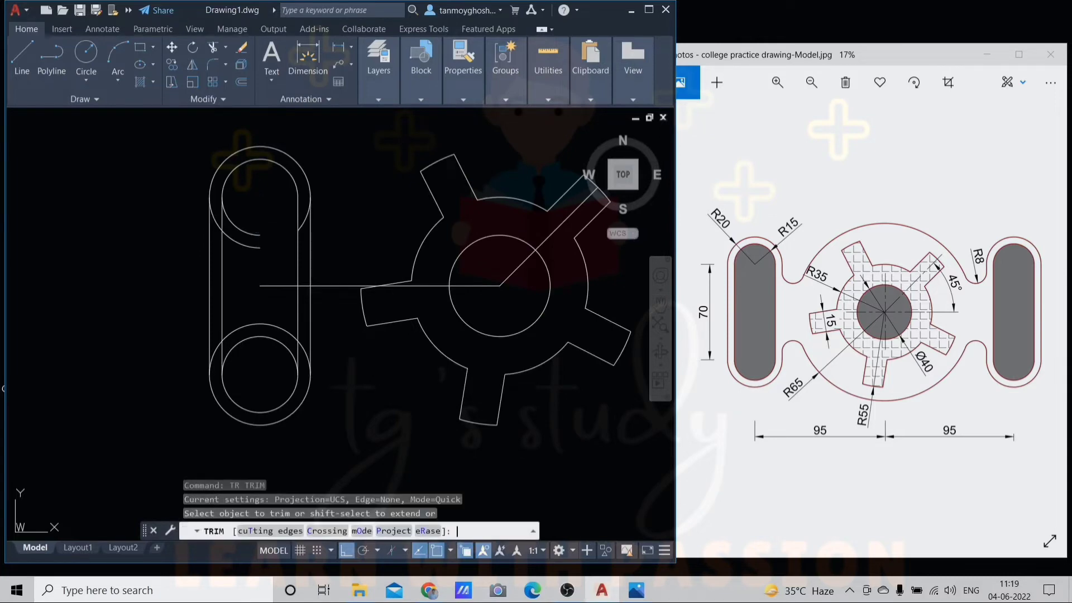
pyautogui.scroll(2, 260, 227)
pyautogui.moveTo(252, 226)
pyautogui.mouseDown()
pyautogui.moveTo(231, 319)
pyautogui.moveTo(237, 425)
pyautogui.mouseUp()
pyautogui.scroll(2, 189, 191)
pyautogui.click(181, 226)
pyautogui.scroll(-3, 181, 226)
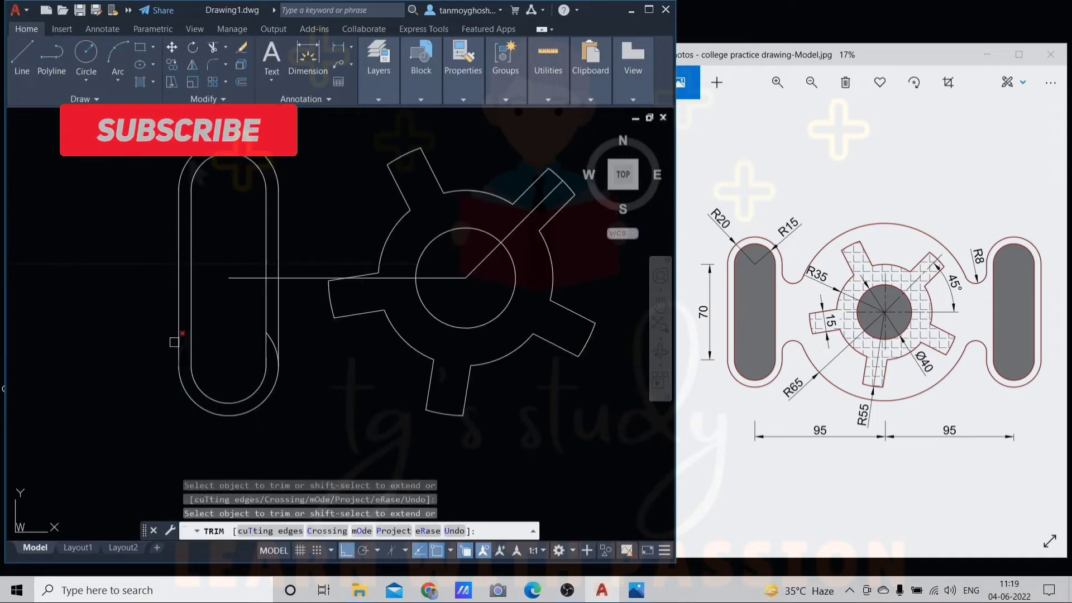
pyautogui.scroll(2, 275, 202)
pyautogui.scroll(-2, 302, 302)
pyautogui.scroll(4, 349, 314)
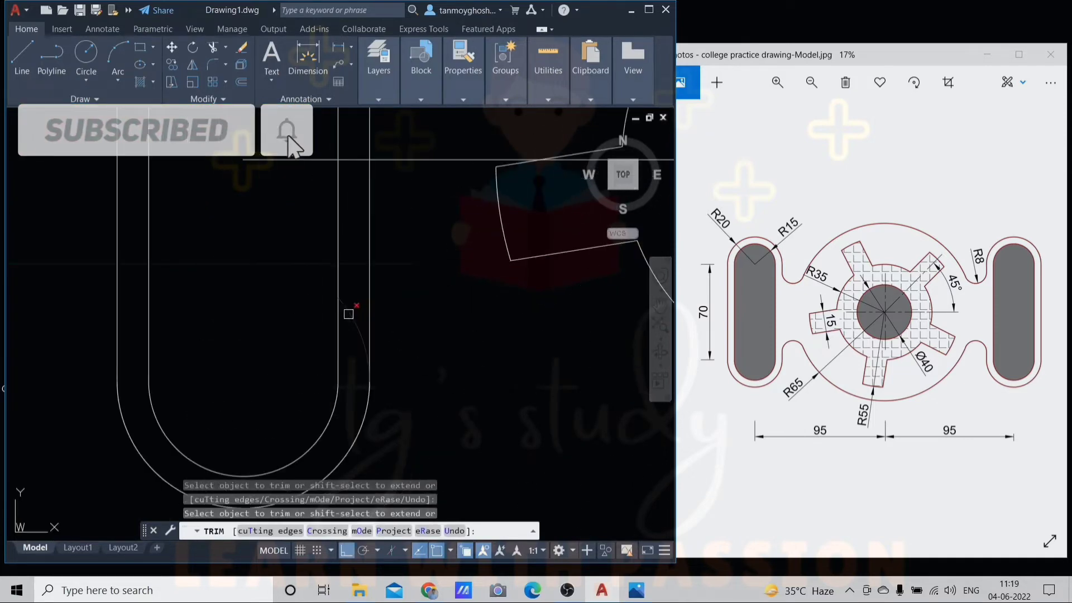
pyautogui.scroll(-3, 353, 309)
pyautogui.scroll(-2, 359, 311)
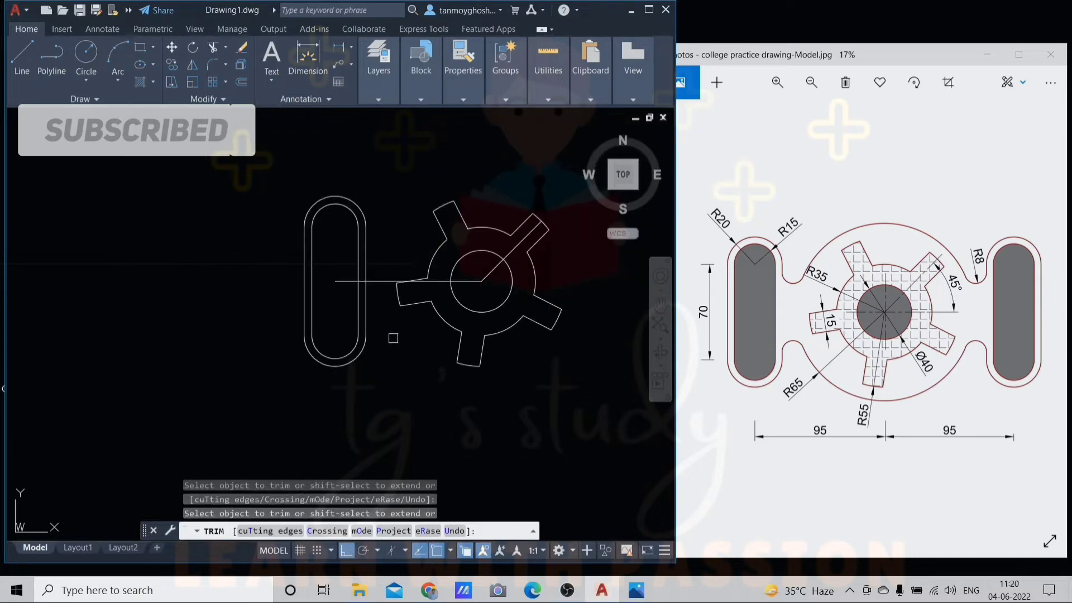
pyautogui.press('Escape')
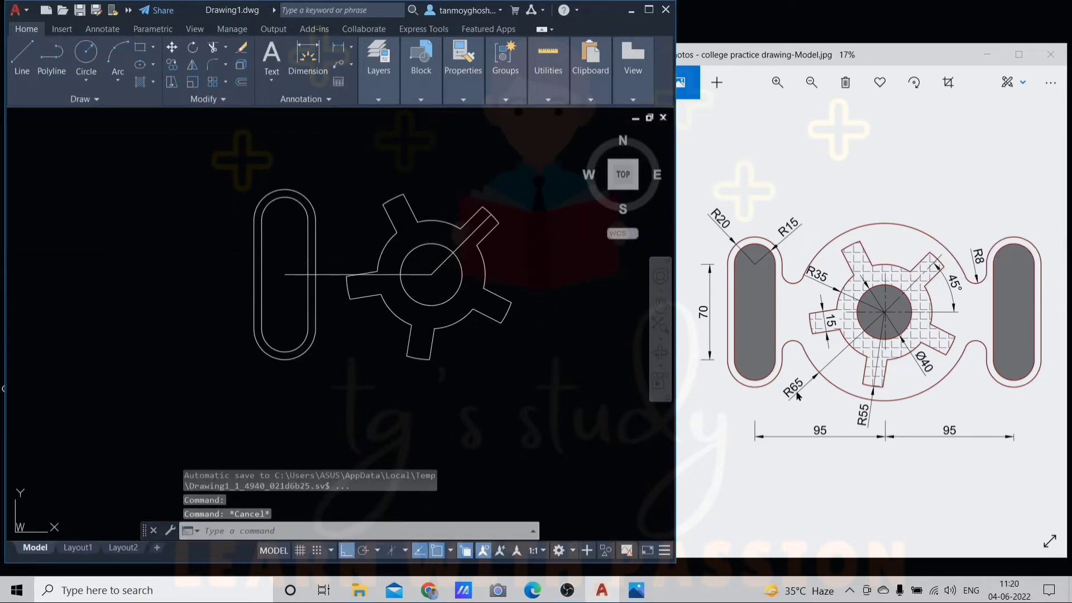
pyautogui.scroll(2, 444, 259)
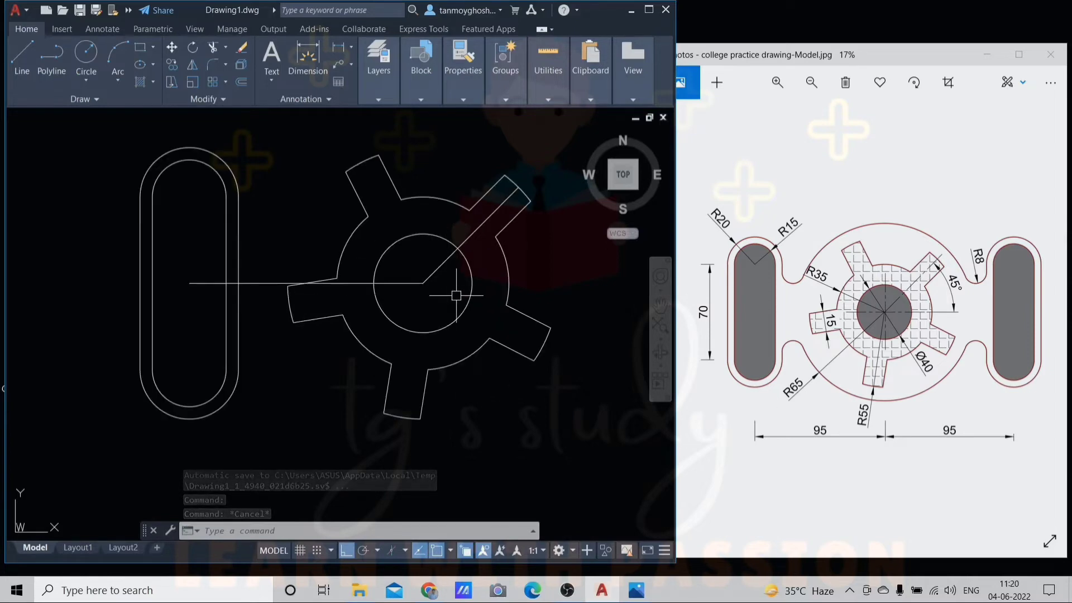
# - Draw a radius-65 circle centred on the star hub's centre point
pyautogui.write('c')
pyautogui.press('Return')
pyautogui.click(422, 283)
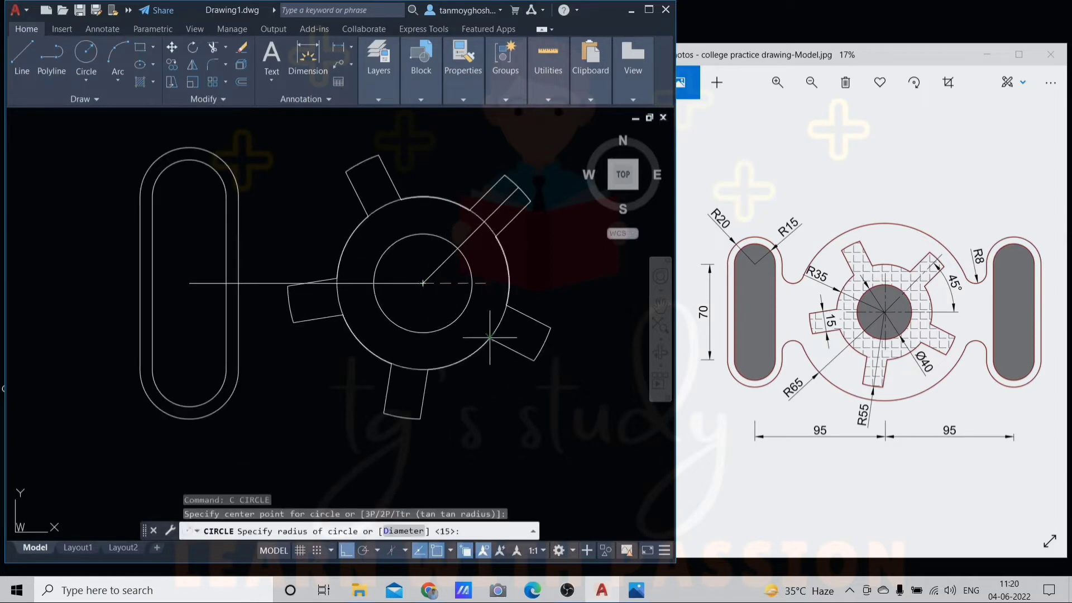
pyautogui.press('Return')
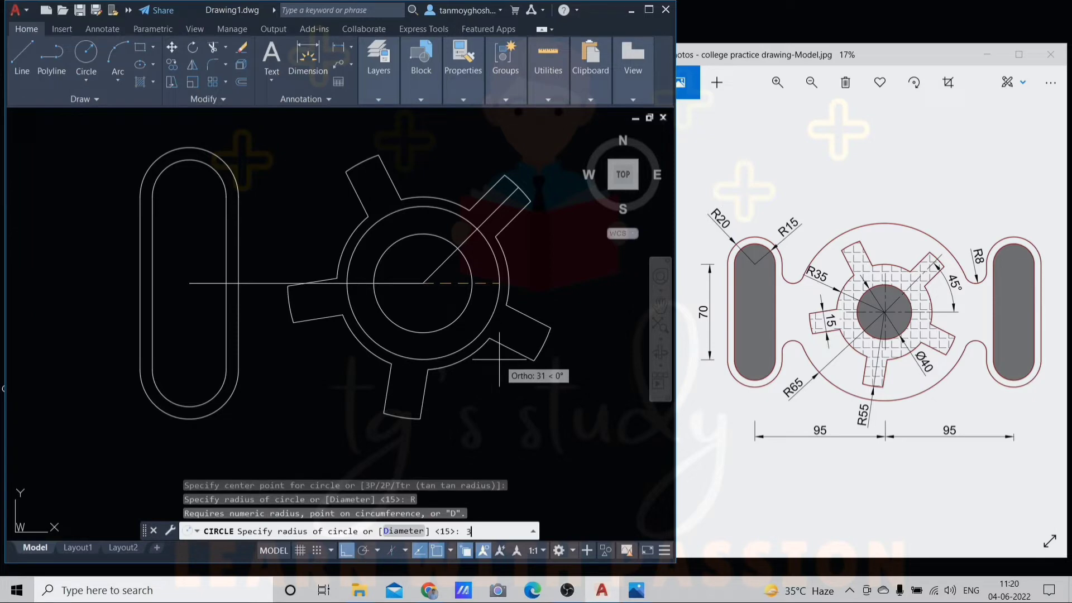
pyautogui.write('5')
pyautogui.press('Return')
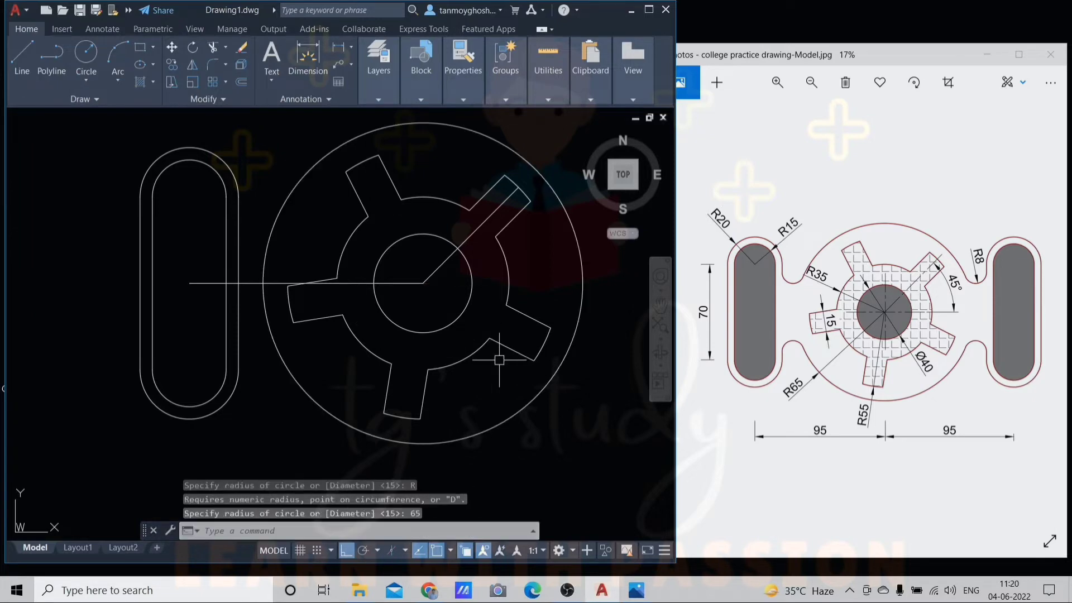
pyautogui.scroll(-2, 490, 361)
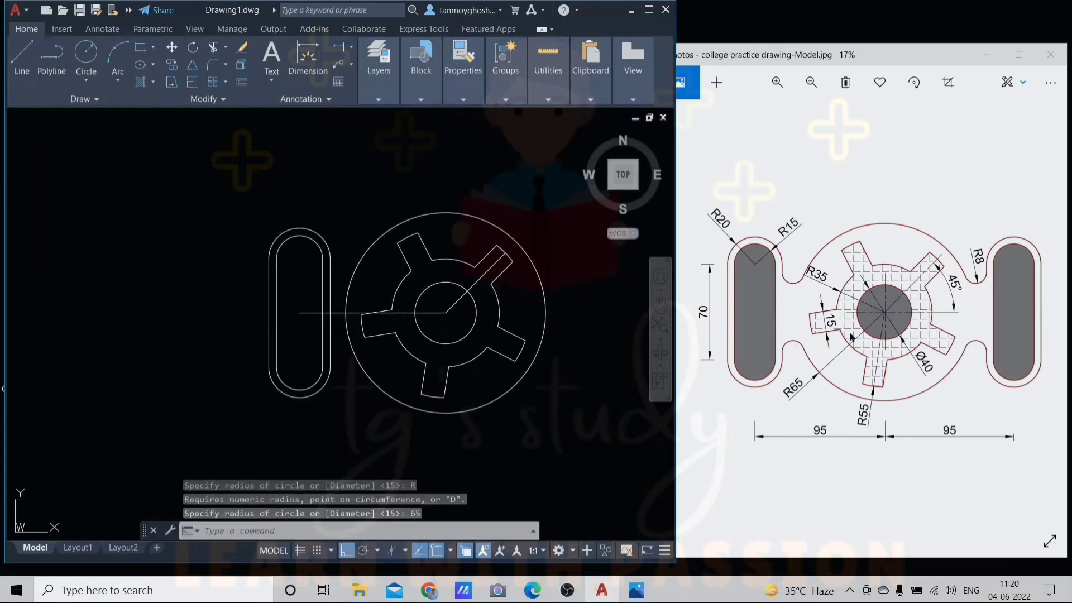
pyautogui.moveTo(503, 391); pyautogui.dragTo(438, 319, button='middle')
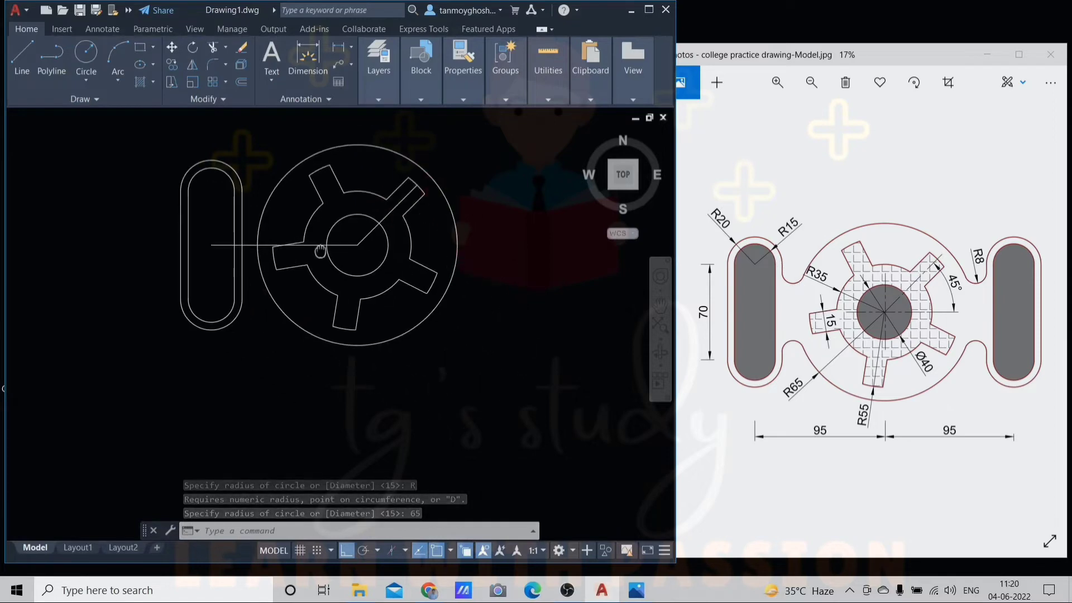
pyautogui.scroll(3, 459, 353)
pyautogui.moveTo(459, 354); pyautogui.dragTo(389, 312, button='middle')
pyautogui.press('Escape')
pyautogui.press('Escape')
pyautogui.press('Escape')
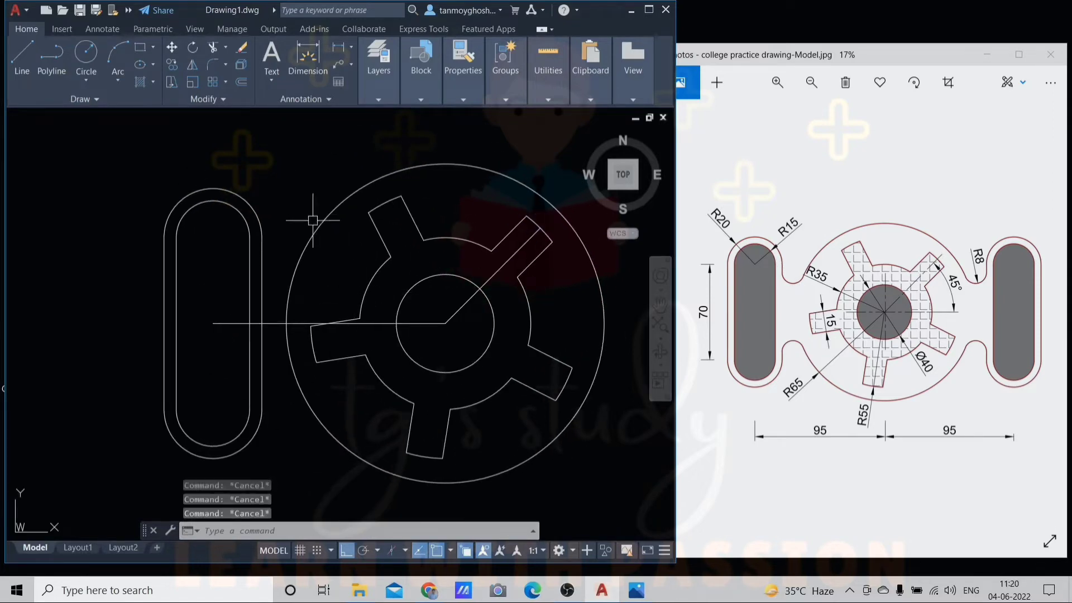
# - Set up FILLET with No trim mode and radius 8
pyautogui.write('f')
pyautogui.press('Return')
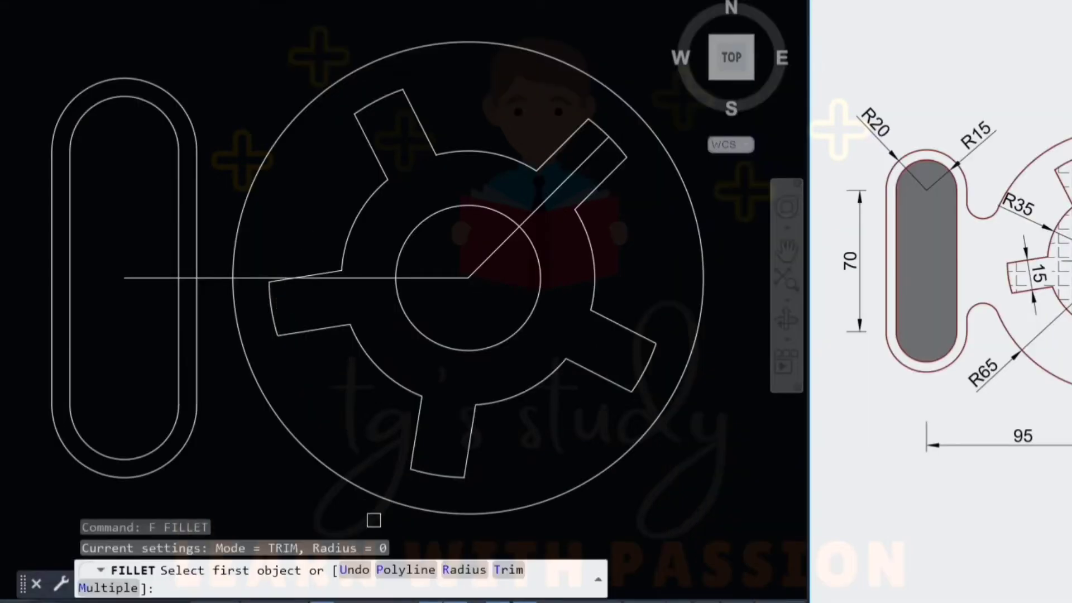
pyautogui.click(501, 578)
pyautogui.write('N')
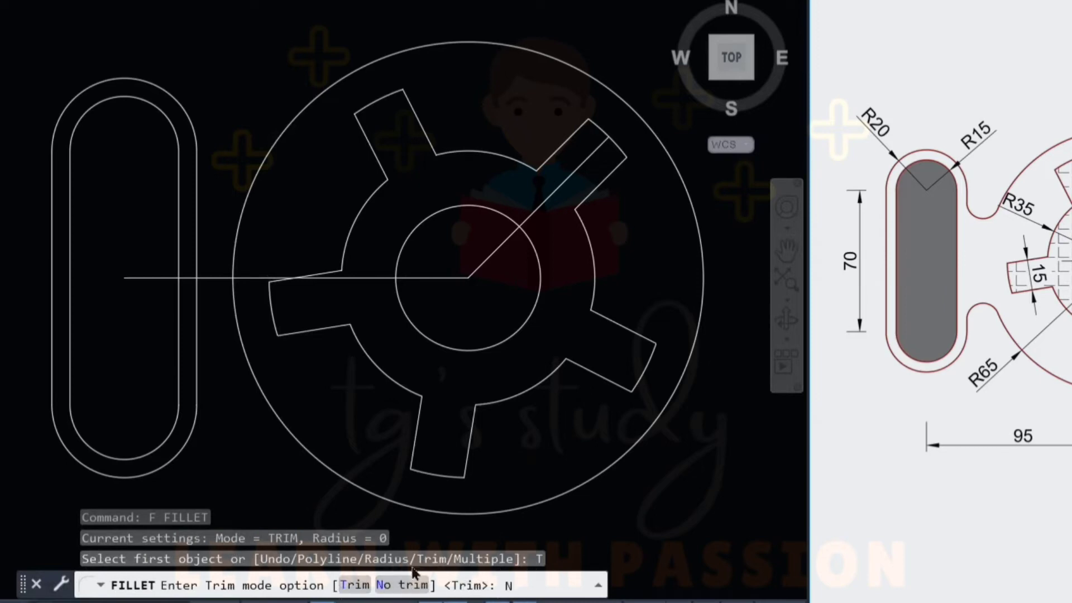
pyautogui.press('Return')
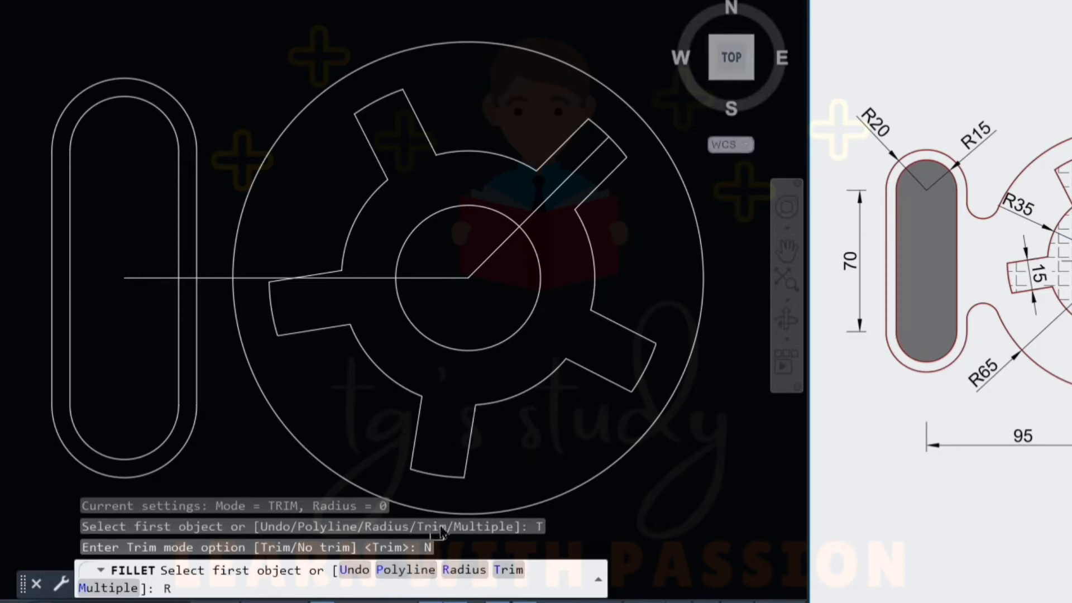
pyautogui.press('Return')
pyautogui.write('8')
pyautogui.press('Return')
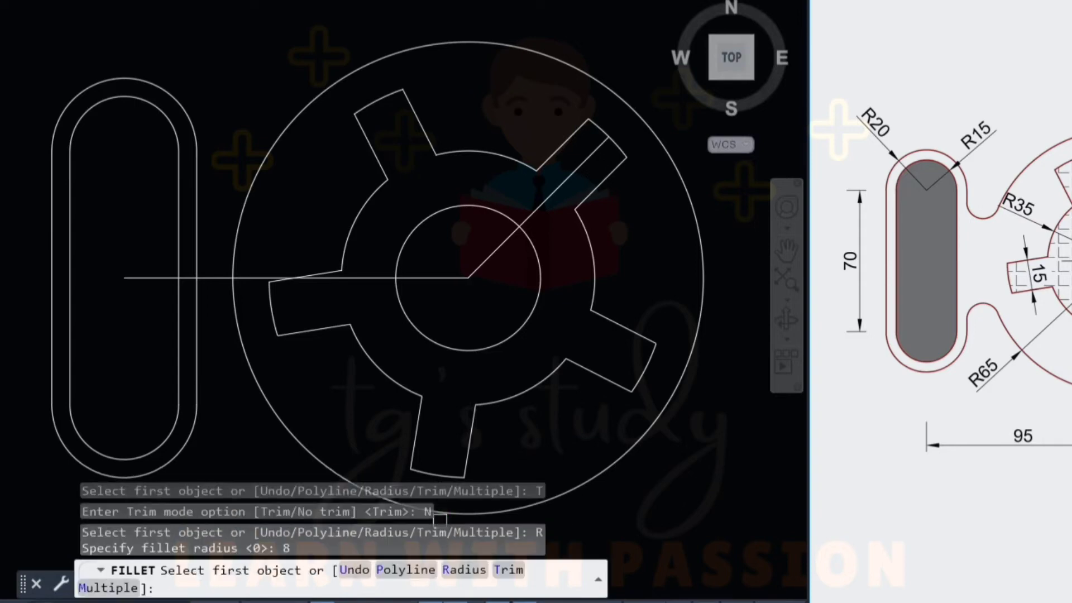
# - Fillet the slot's outer line to the radius-65 circle at the top and bottom
pyautogui.click(198, 226)
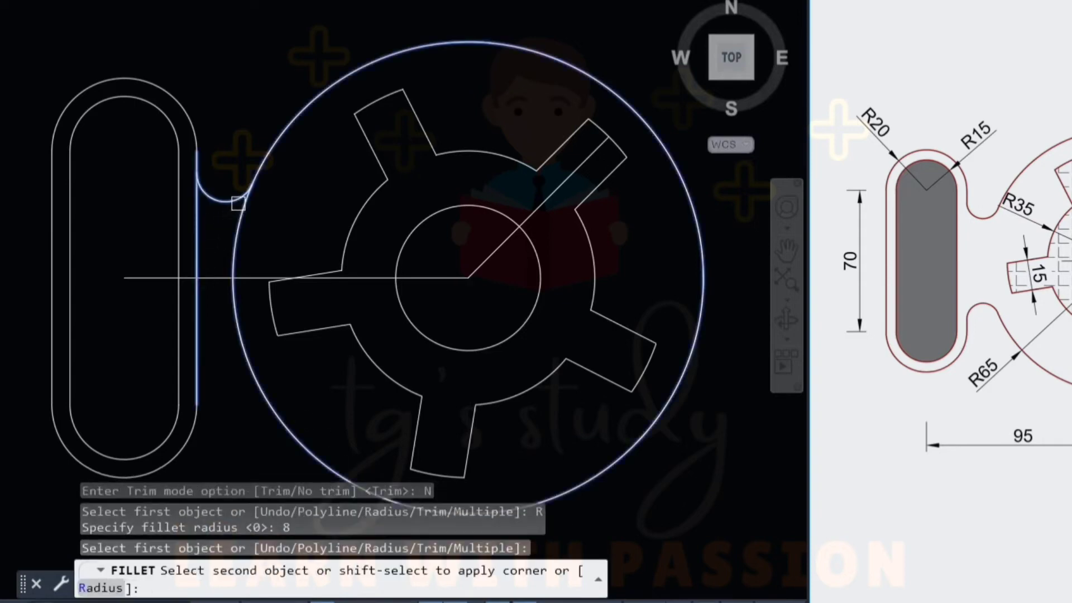
pyautogui.click(234, 209)
pyautogui.press('Return')
pyautogui.click(198, 360)
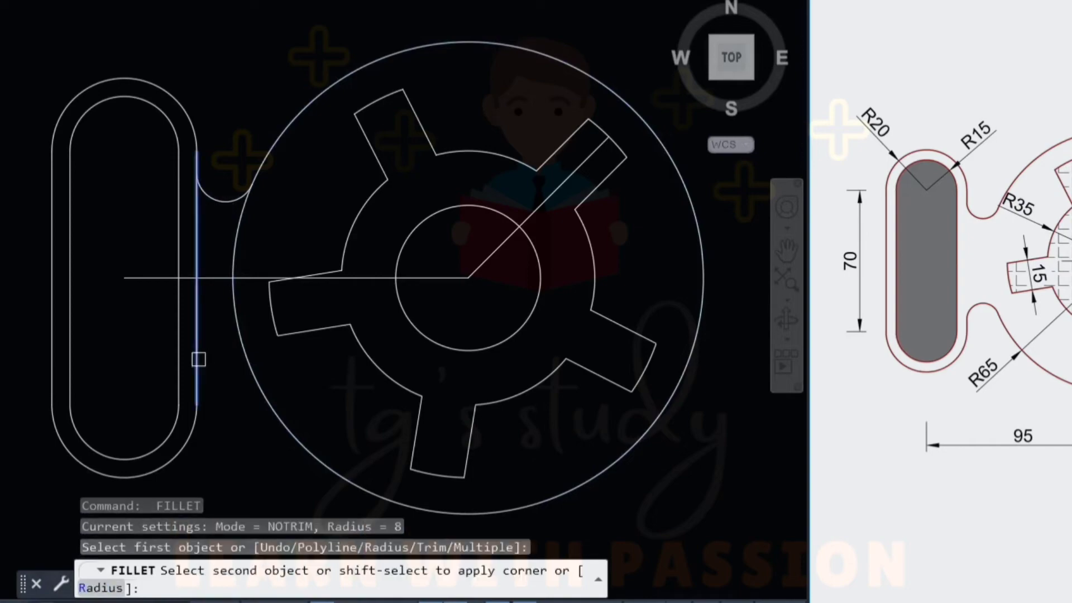
pyautogui.click(241, 338)
pyautogui.moveTo(241, 244); pyautogui.dragTo(239, 235, button='middle')
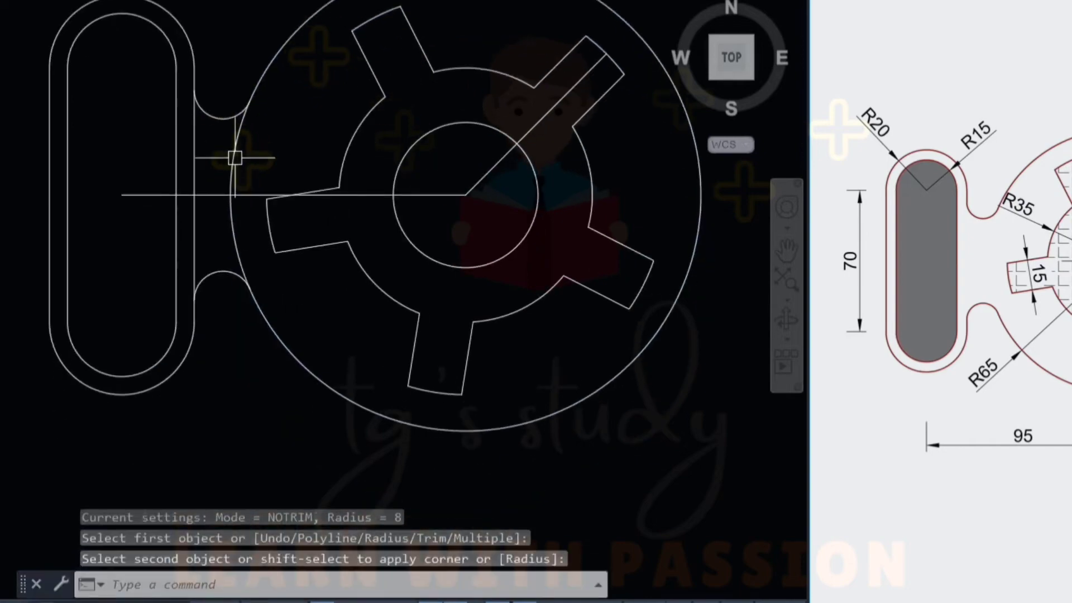
pyautogui.press('Escape')
pyautogui.press('Escape')
pyautogui.press('Escape')
# - Trim the circle arc and slot edges where they overlap into one outline
pyautogui.press('Return')
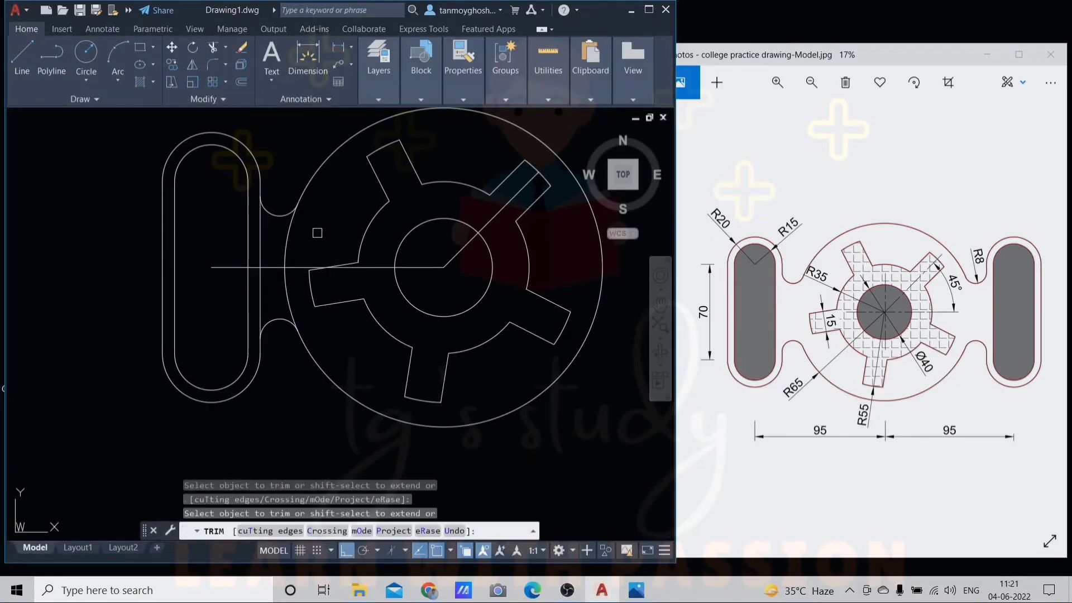
pyautogui.click(289, 235)
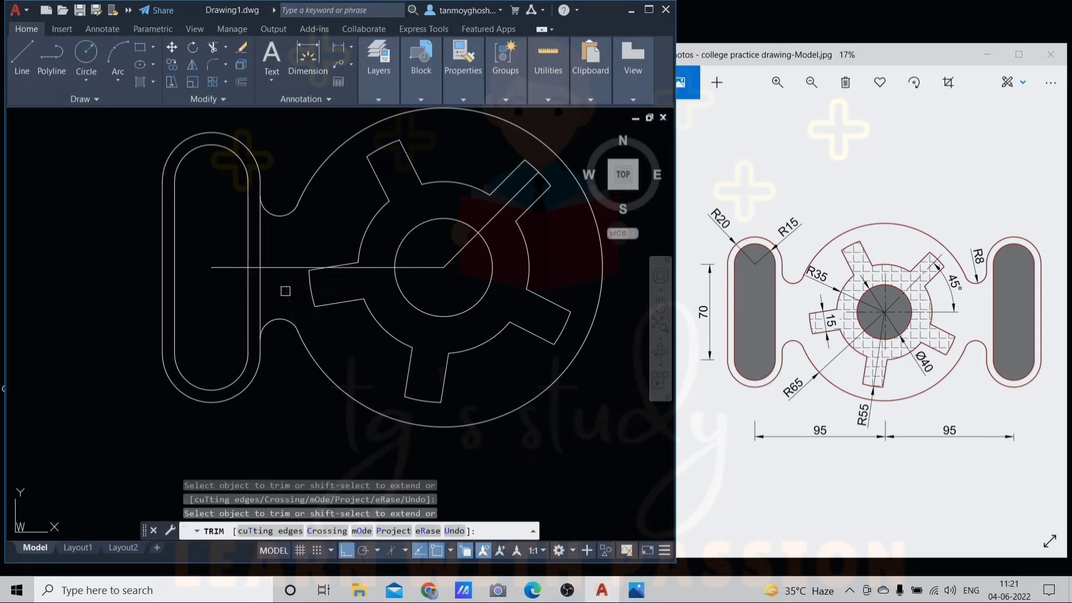
pyautogui.click(265, 240)
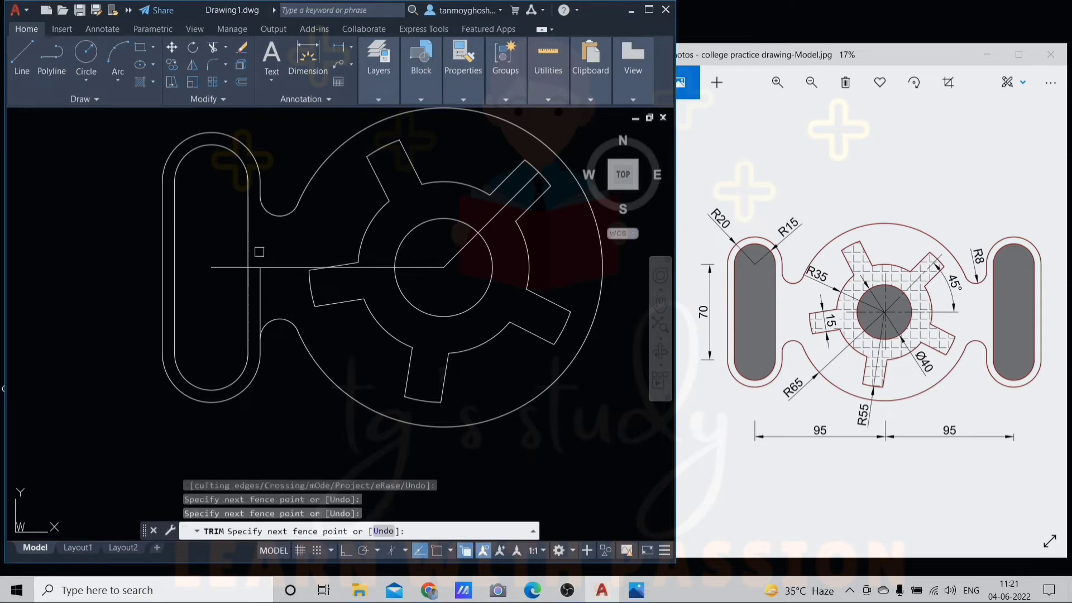
pyautogui.press('Return')
pyautogui.scroll(-2, 261, 285)
pyautogui.press('Escape')
pyautogui.press('Escape')
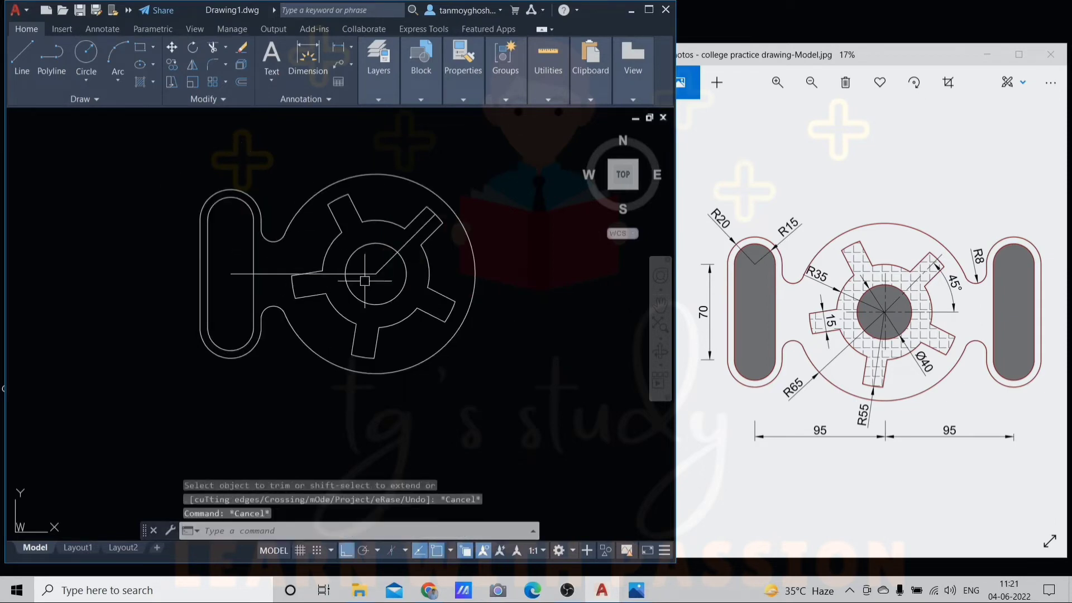
# - Delete the horizontal construction line
pyautogui.moveTo(471, 303); pyautogui.dragTo(472, 277, button='middle')
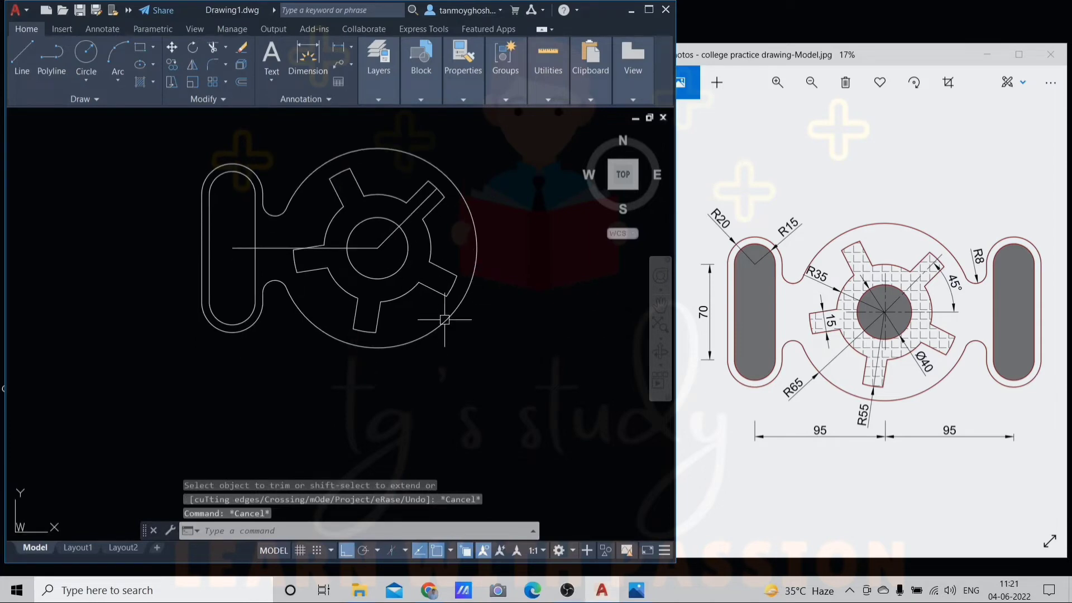
pyautogui.scroll(2, 240, 239)
pyautogui.click(249, 254)
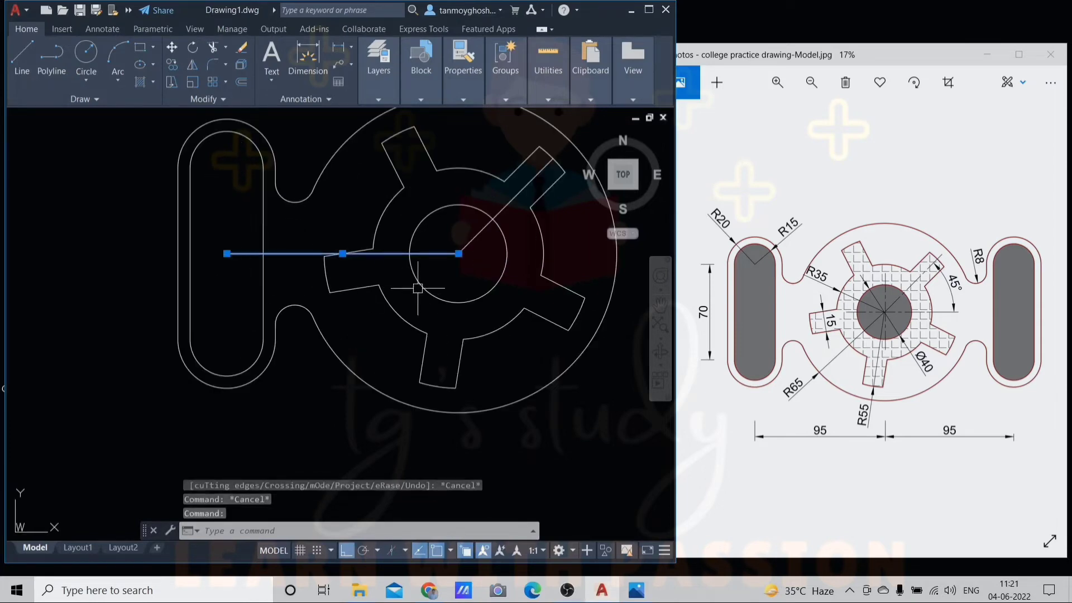
pyautogui.press('Delete')
pyautogui.scroll(-2, 478, 261)
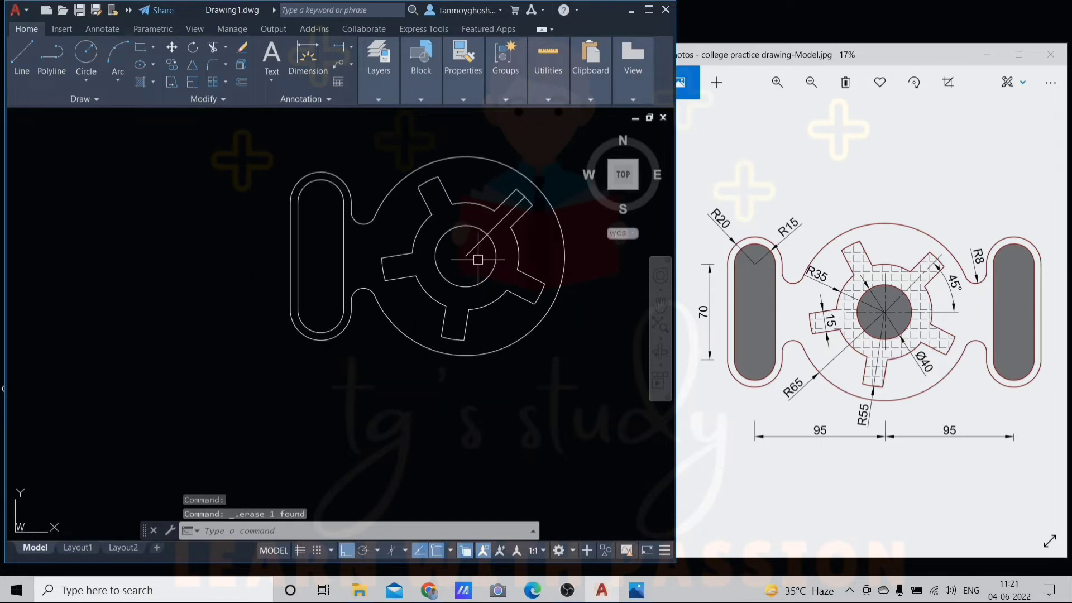
pyautogui.moveTo(370, 304); pyautogui.dragTo(310, 313, button='middle')
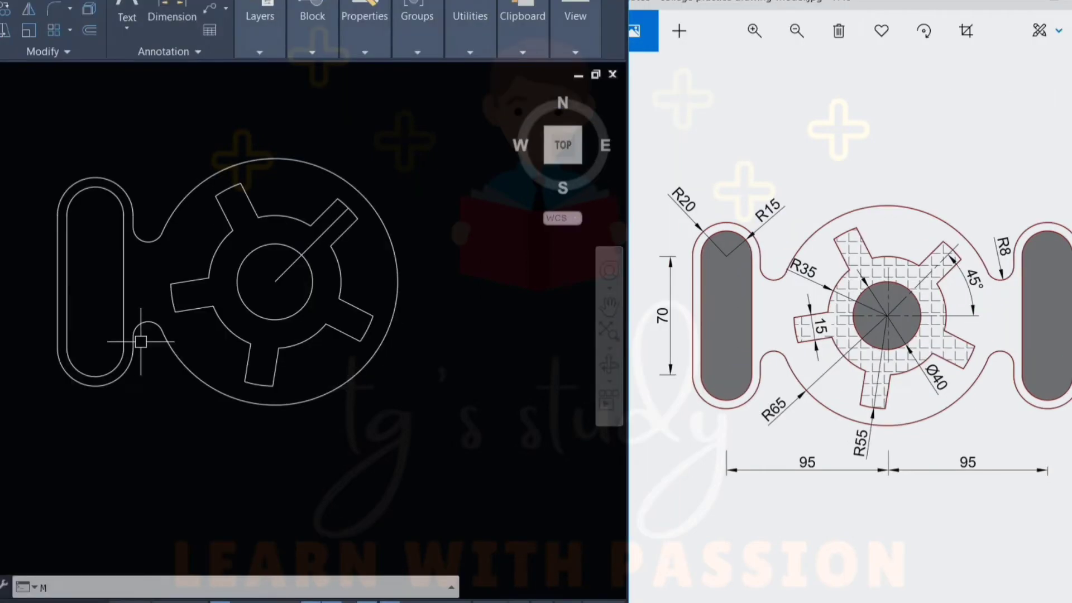
# - Mirror the left slot and fillets about a vertical line through the circle centre, keeping the original
pyautogui.write('mi')
pyautogui.press('Return')
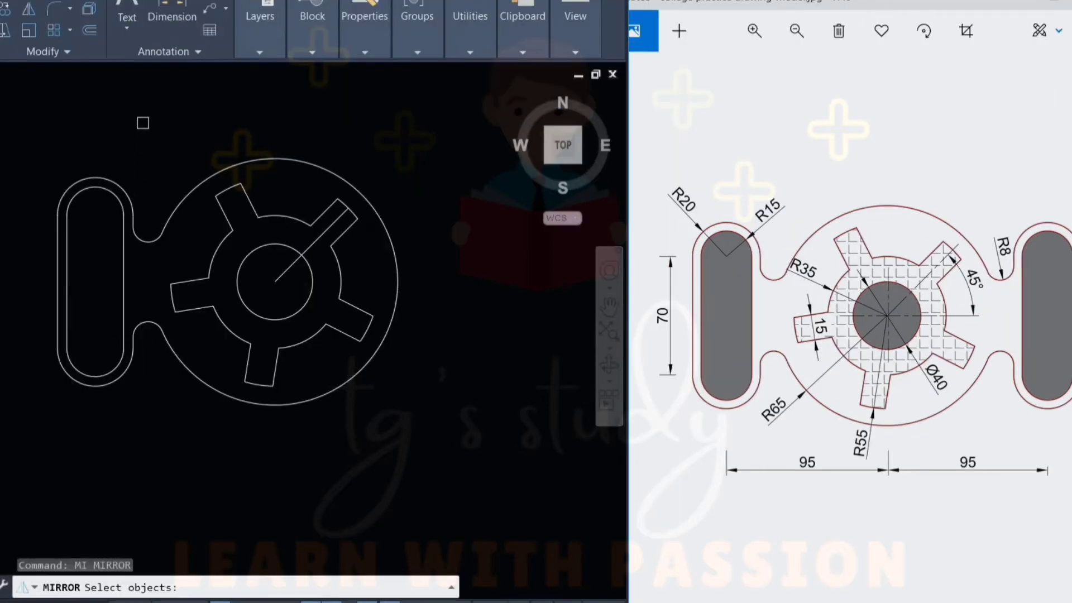
pyautogui.click(161, 104)
pyautogui.click(37, 406)
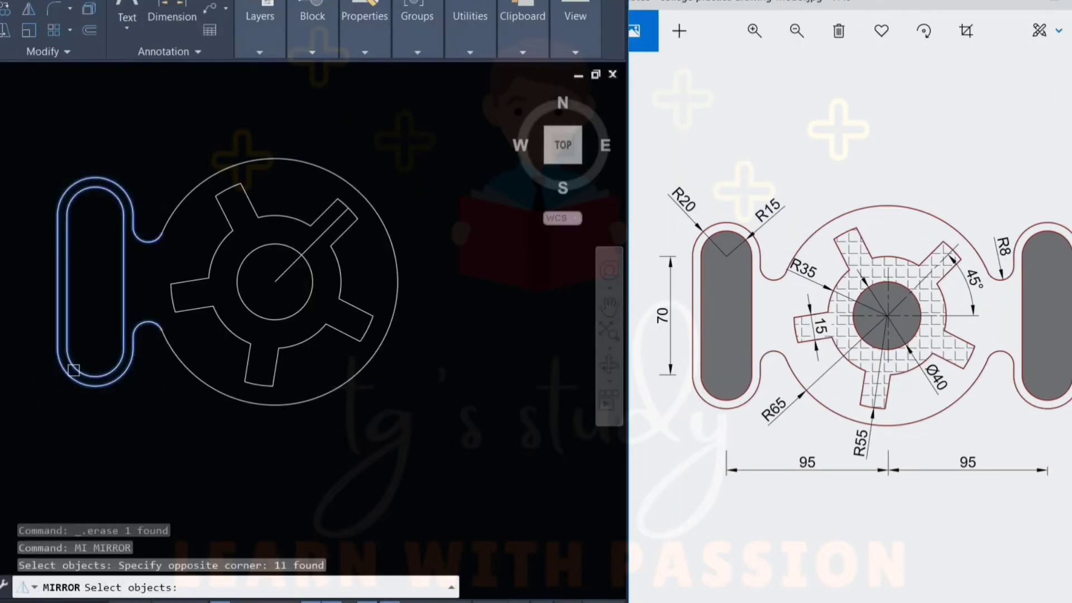
pyautogui.press('Return')
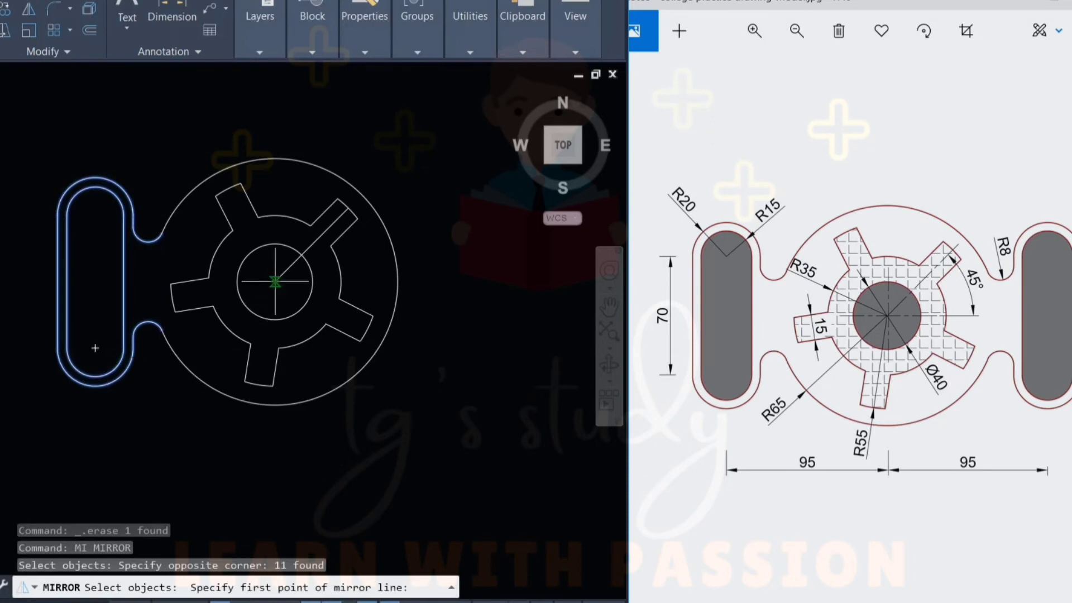
pyautogui.click(275, 281)
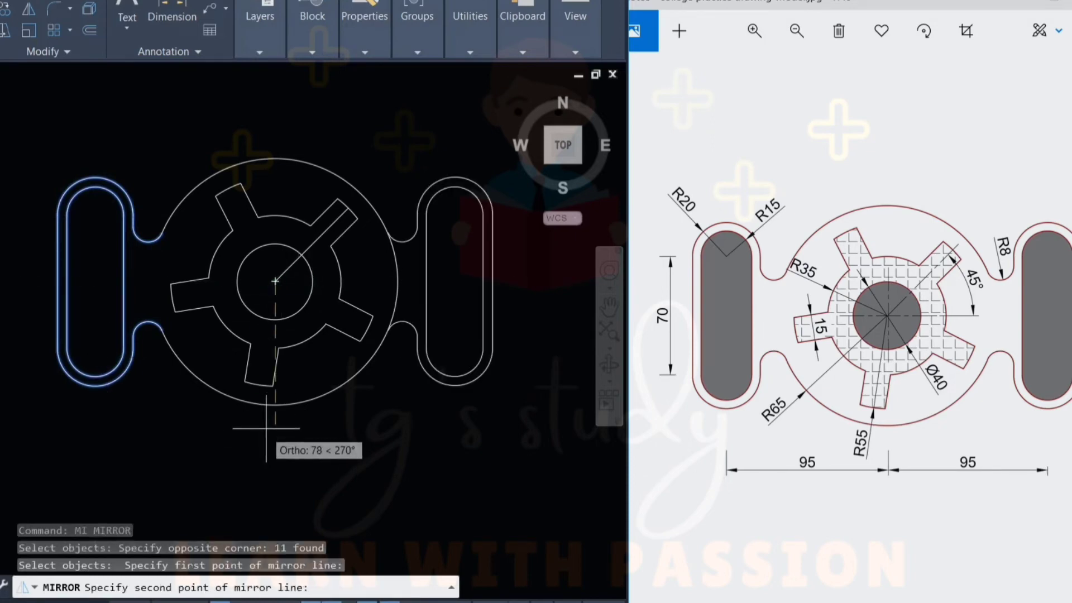
pyautogui.click(266, 446)
pyautogui.write('N')
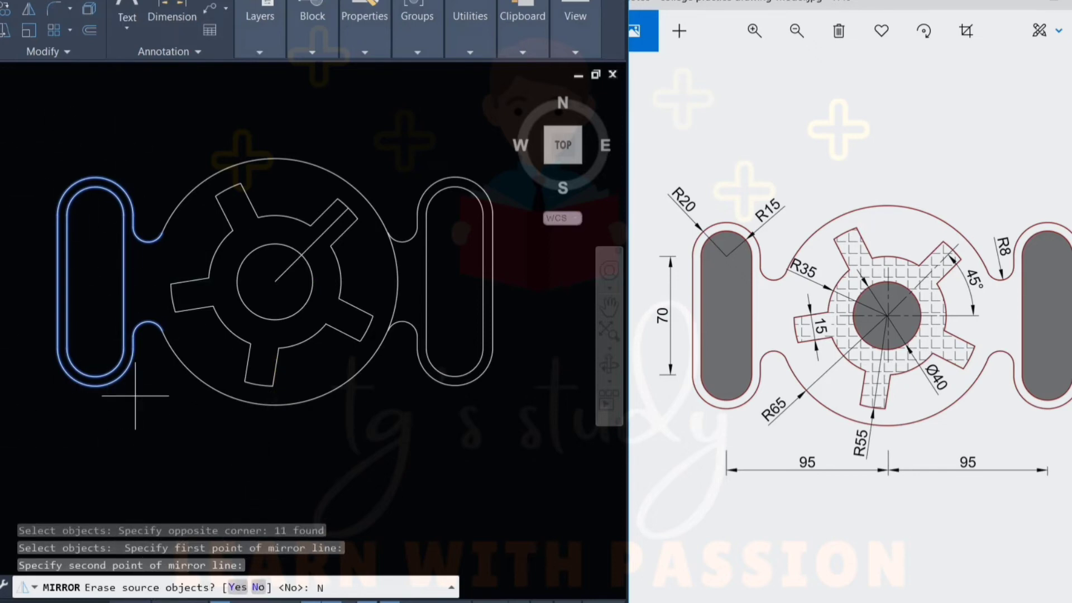
pyautogui.press('Return')
pyautogui.press('Escape')
pyautogui.press('Escape')
# - Trim the radius-65 circle arc inside the right slot so the outline is continuous
pyautogui.write('TR')
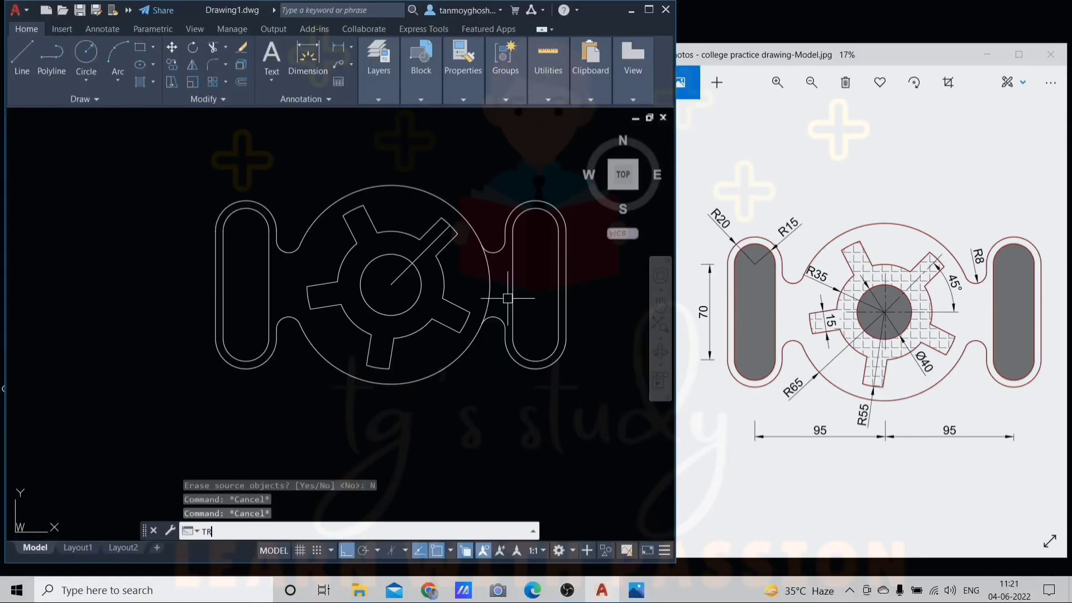
pyautogui.press('Return')
pyautogui.press('Escape')
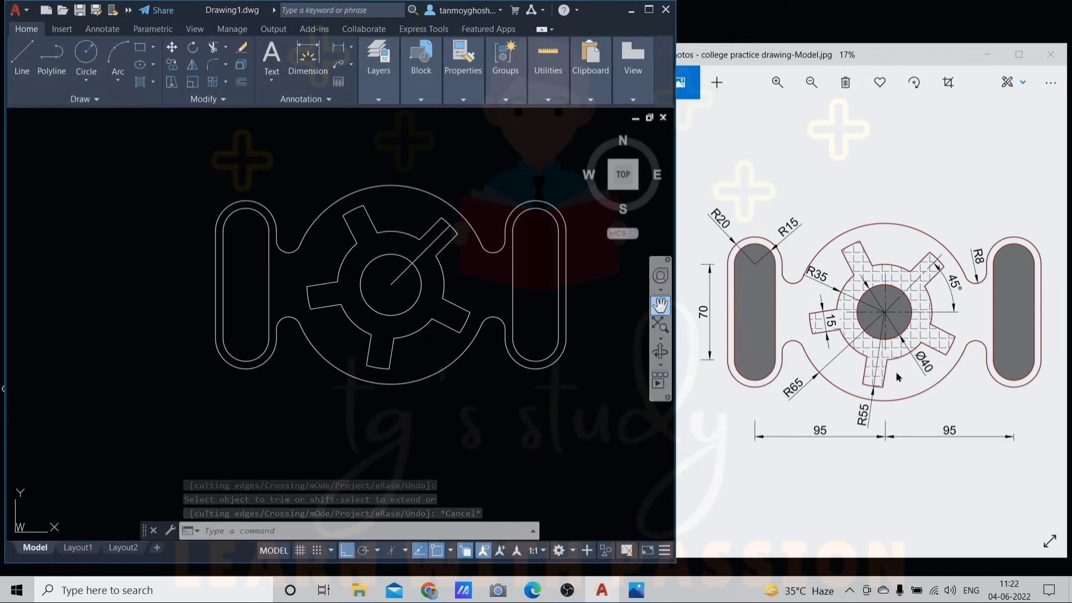
pyautogui.click(415, 260)
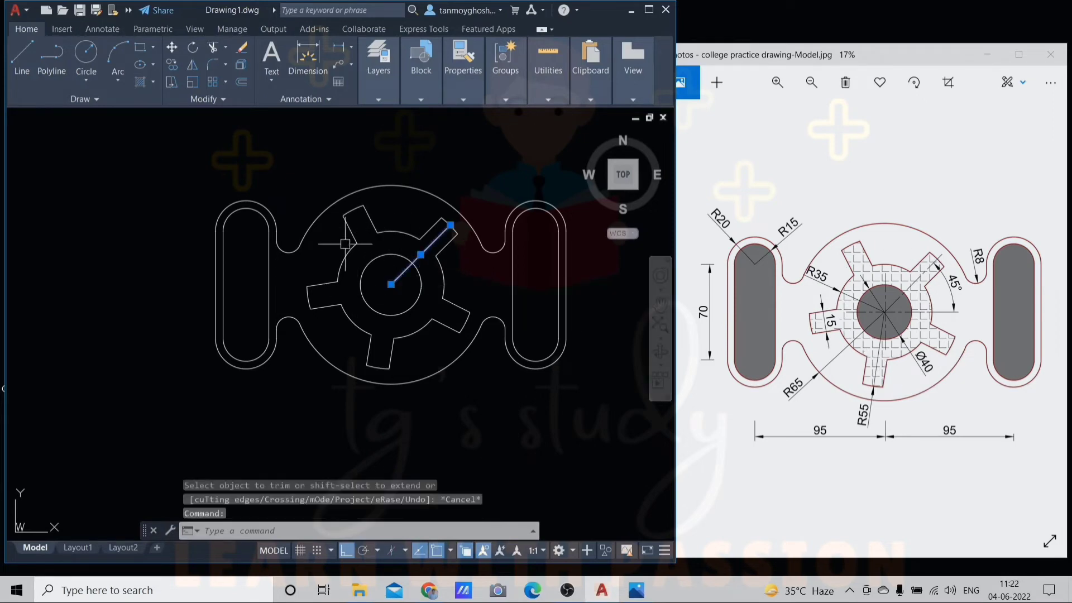
pyautogui.press('Escape')
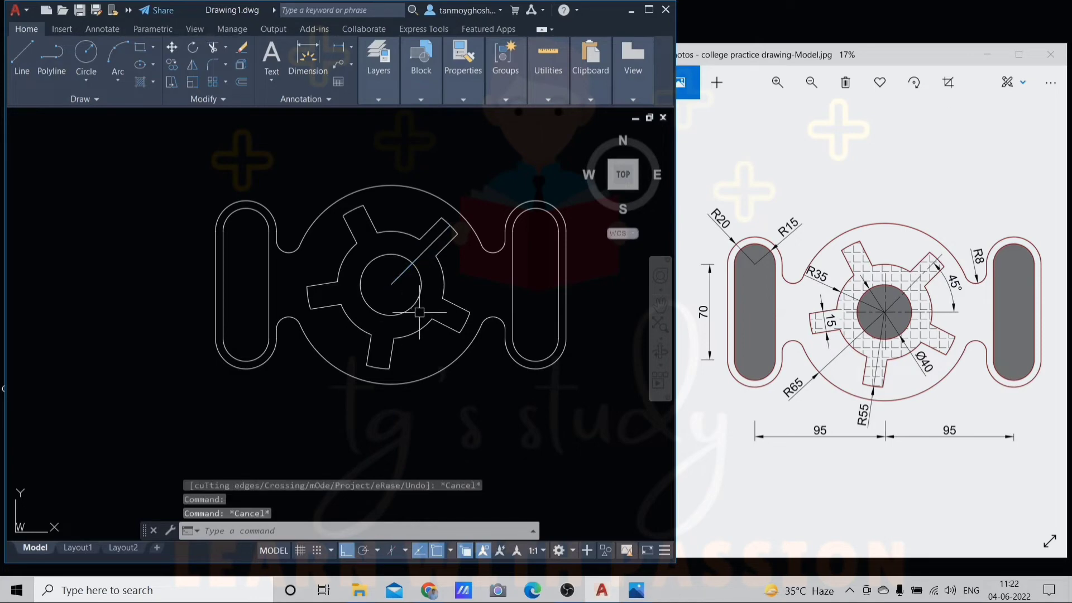
pyautogui.moveTo(419, 307); pyautogui.dragTo(353, 323, button='middle')
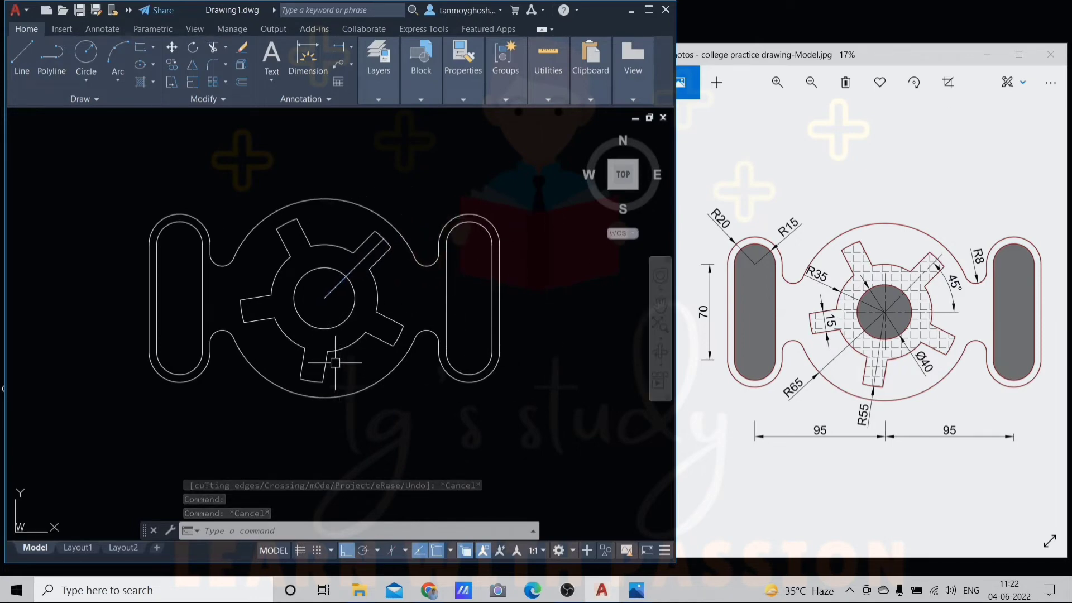
pyautogui.moveTo(622, 174)
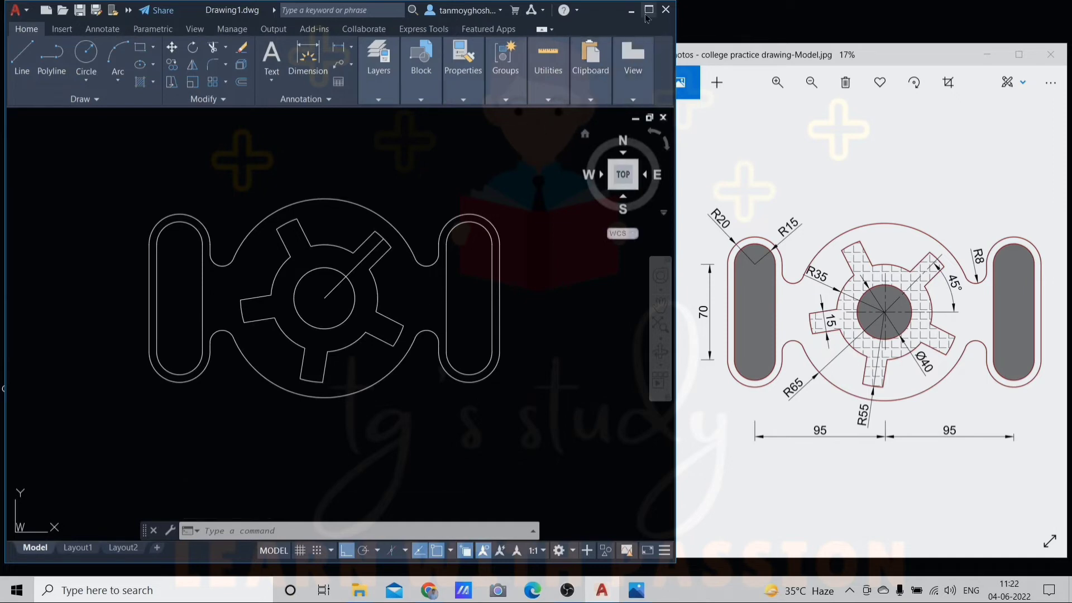
pyautogui.click(647, 11)
# - Colour every object in the drawing yellow
pyautogui.click(768, 162)
pyautogui.click(257, 450)
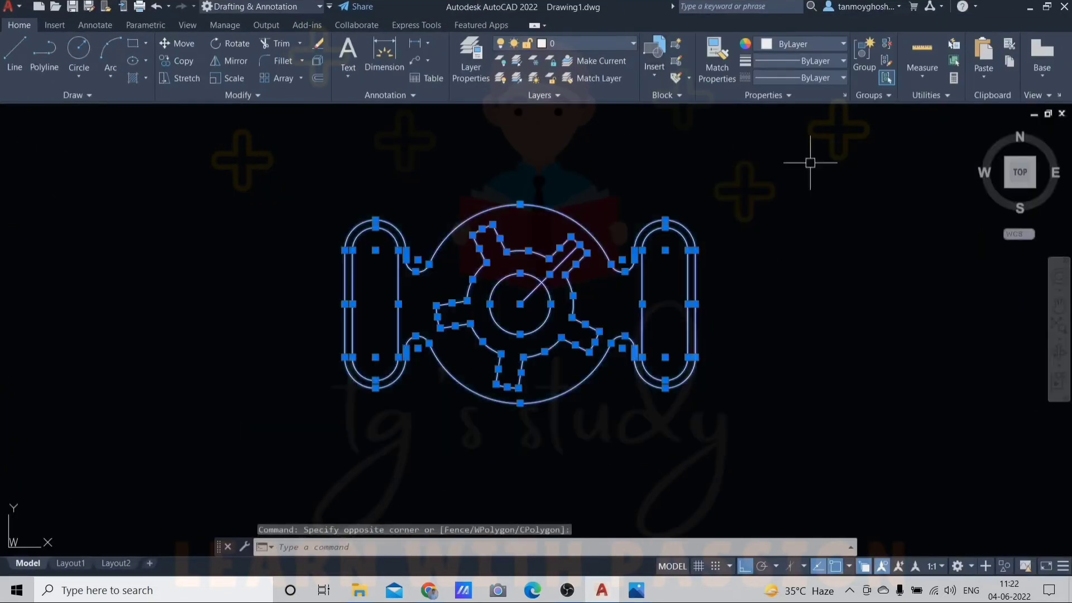
pyautogui.click(823, 49)
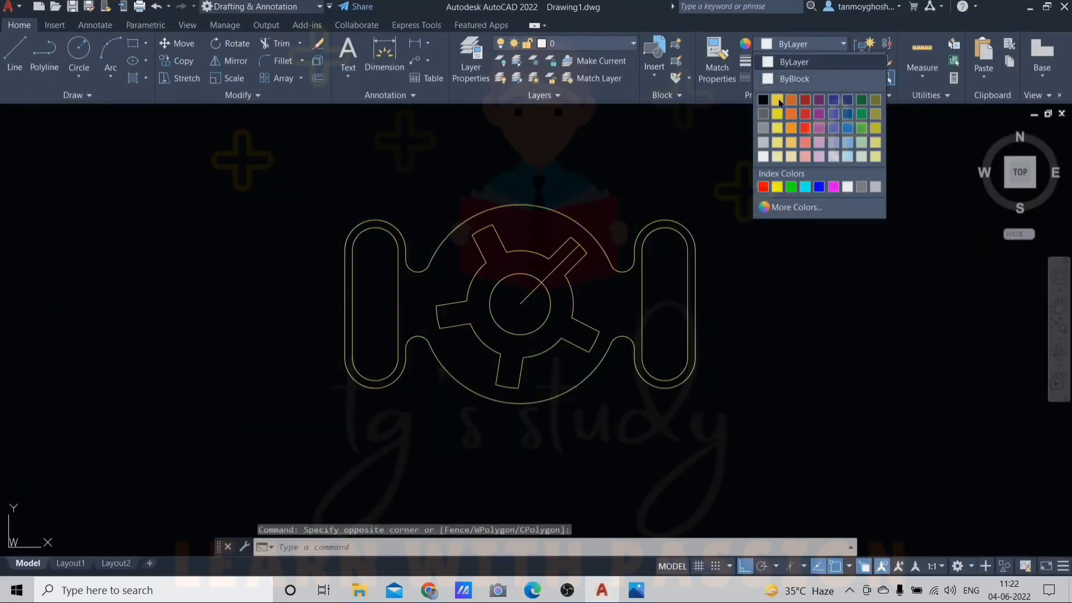
pyautogui.click(771, 129)
pyautogui.press('Escape')
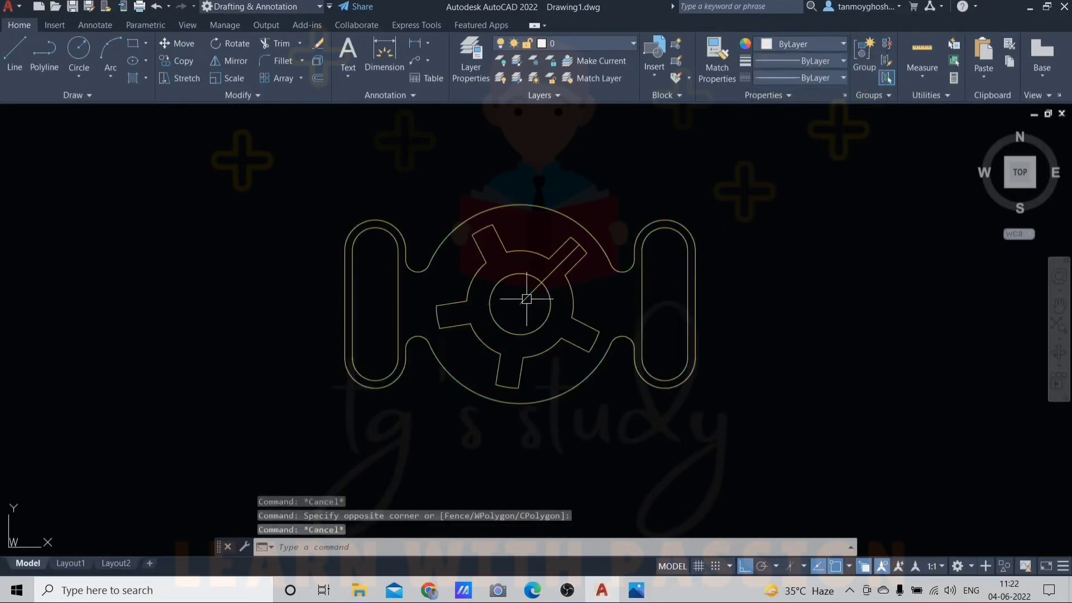
# - Give the diagonal line the CENTER2 linetype and ByLayer colour
pyautogui.click(527, 298)
pyautogui.click(843, 77)
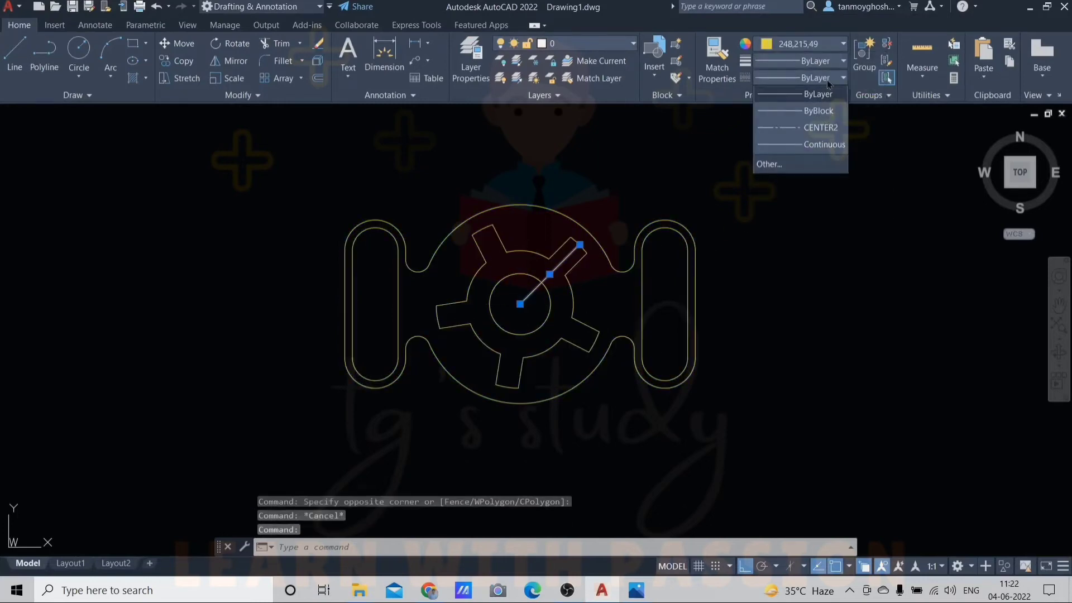
pyautogui.click(818, 128)
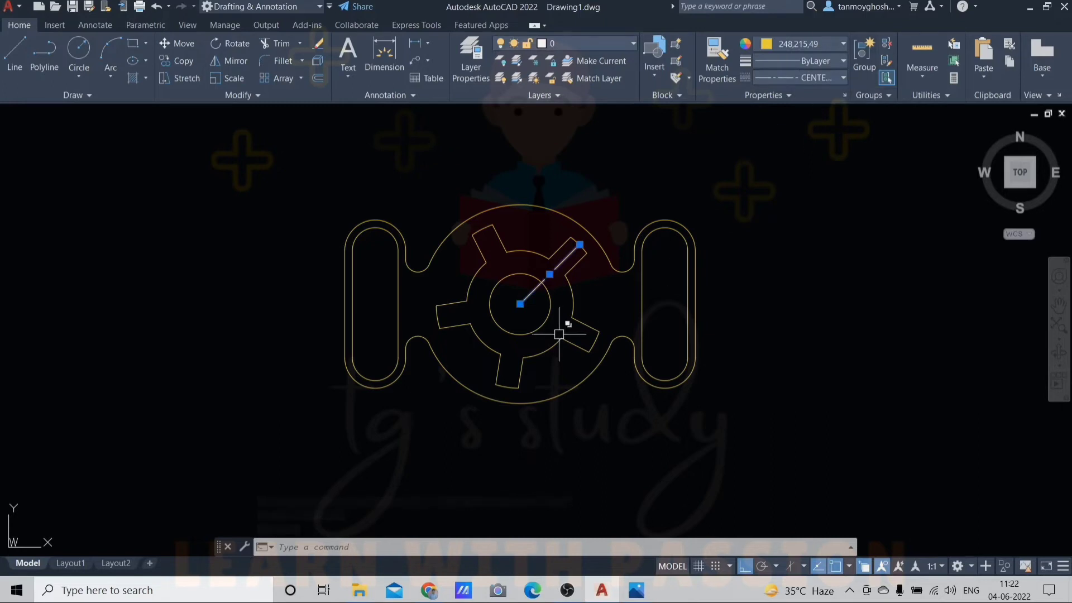
pyautogui.click(826, 51)
pyautogui.click(779, 58)
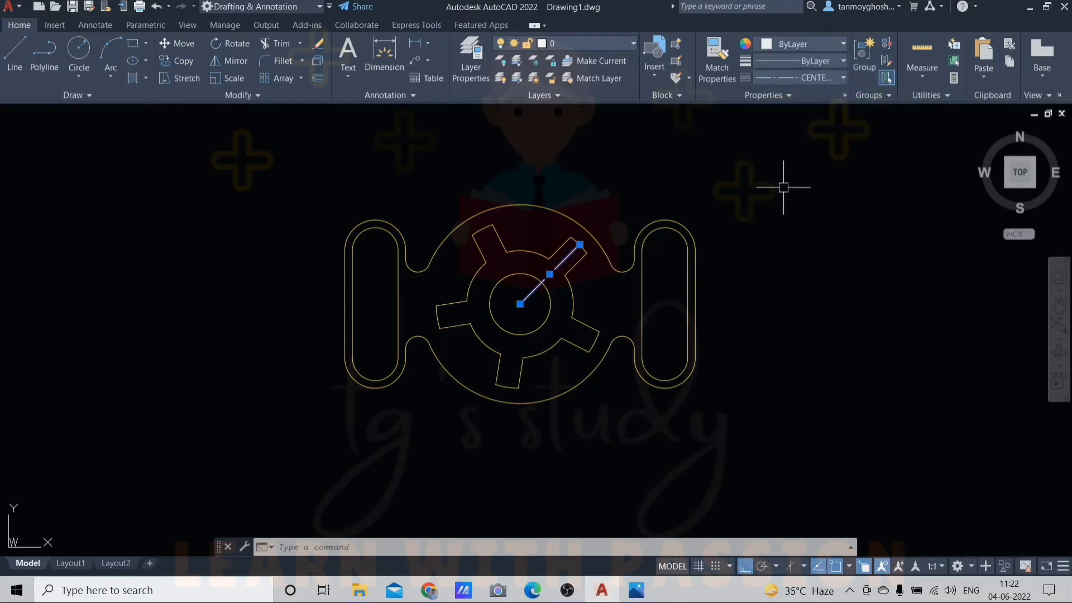
pyautogui.press('Escape')
pyautogui.click(527, 296)
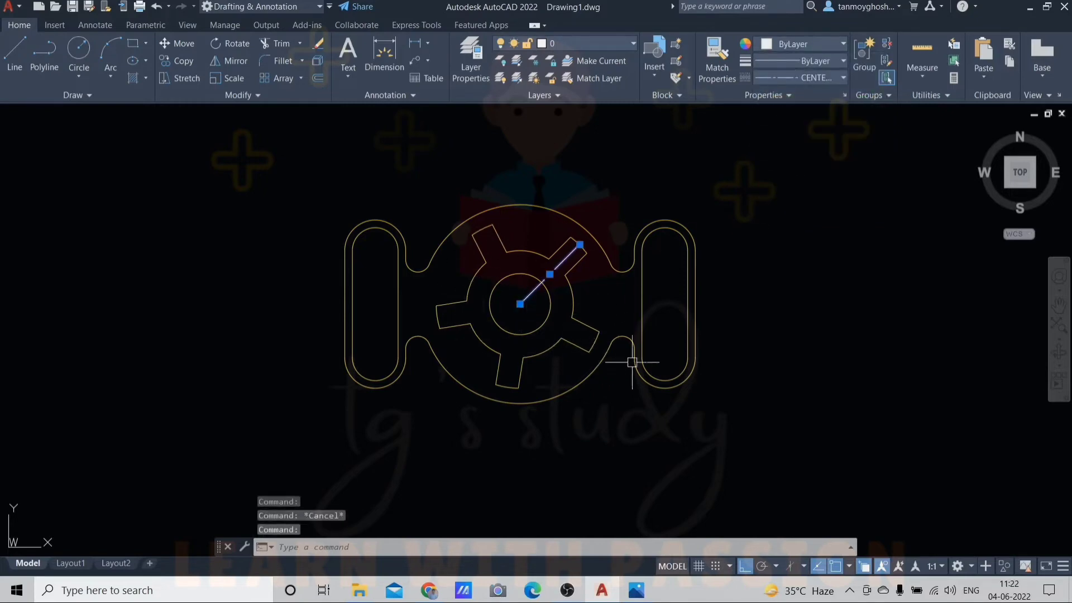
pyautogui.press('Escape')
pyautogui.write('AR')
# - Polar-array the diagonal centre line five times around the hub centre
pyautogui.press('Return')
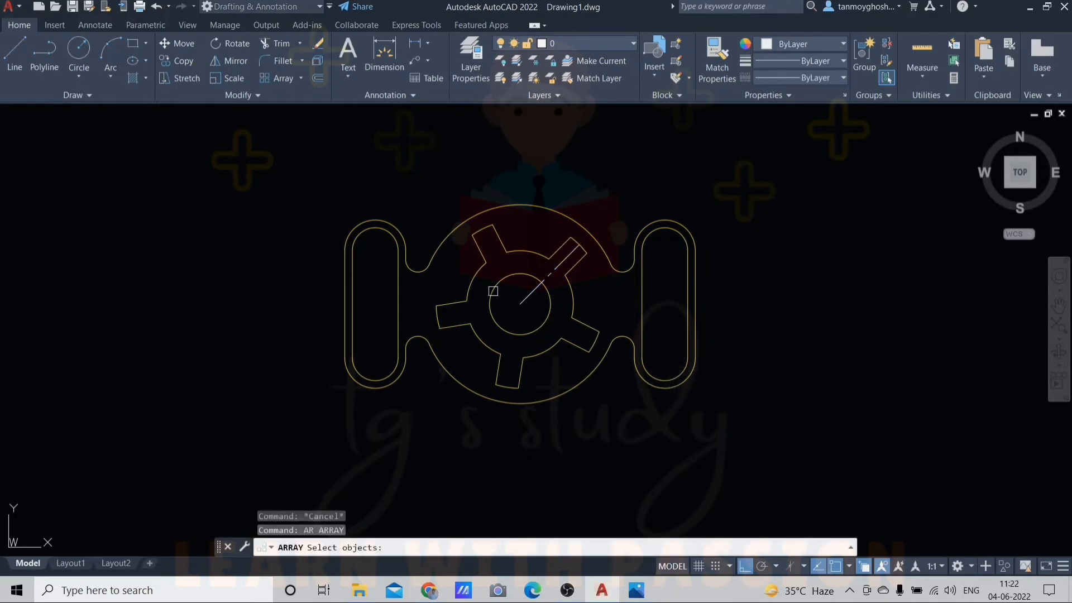
pyautogui.click(530, 304)
pyautogui.press('Return')
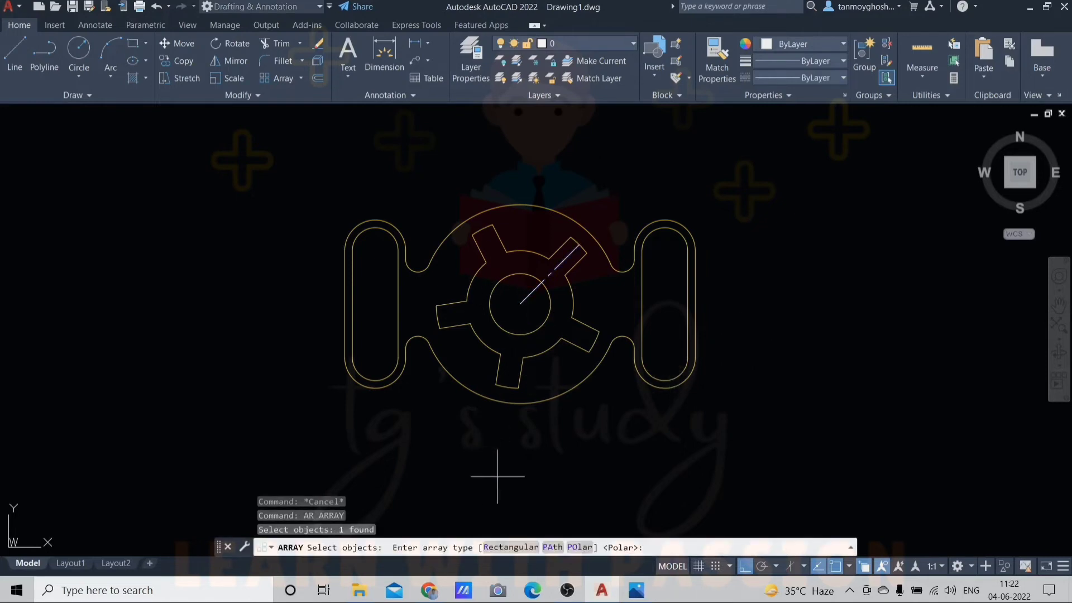
pyautogui.press('Return')
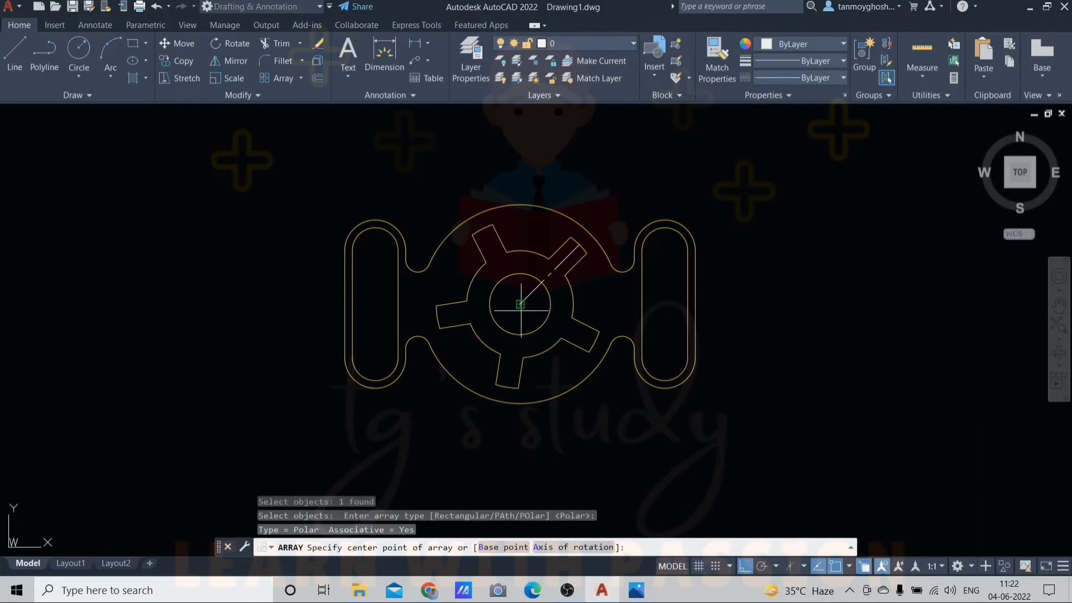
pyautogui.click(519, 304)
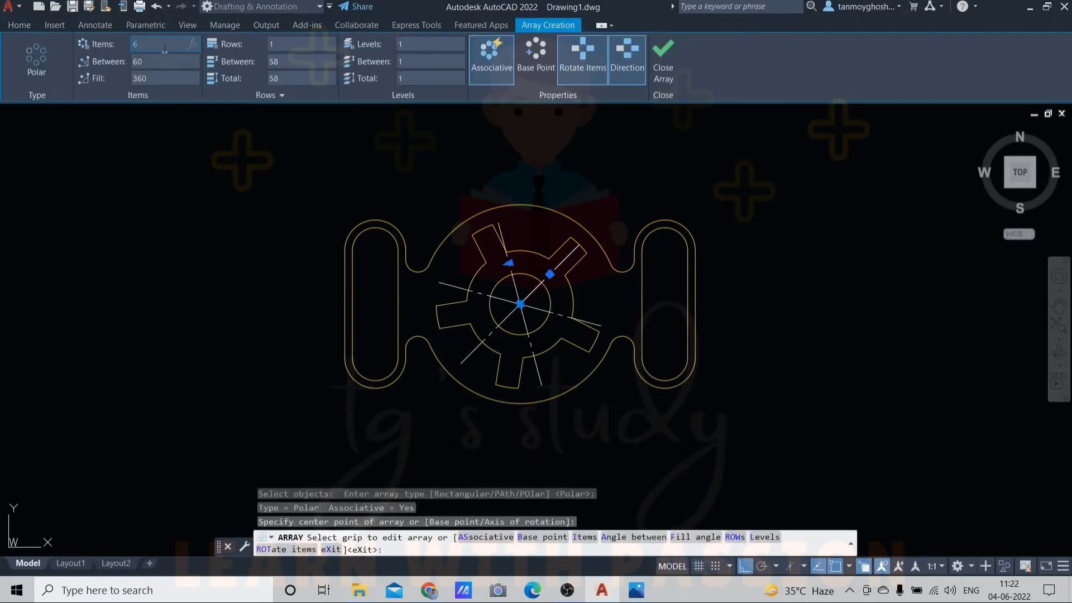
pyautogui.press('Return')
pyautogui.press('Escape')
pyautogui.press('Escape')
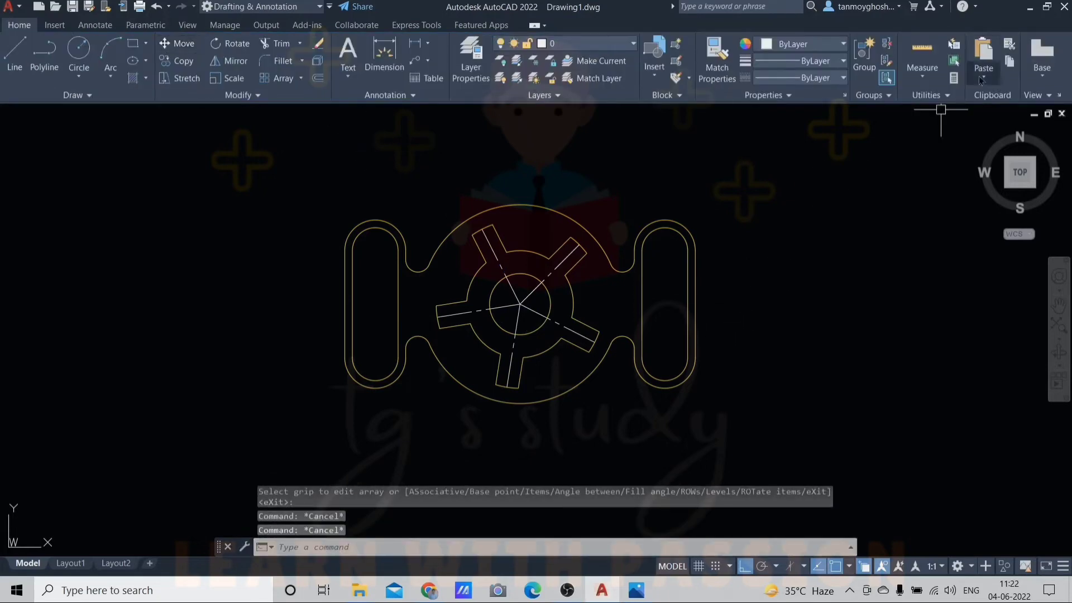
# - Restore the AutoCAD window to the left half to reveal the reference image
pyautogui.click(1043, 7)
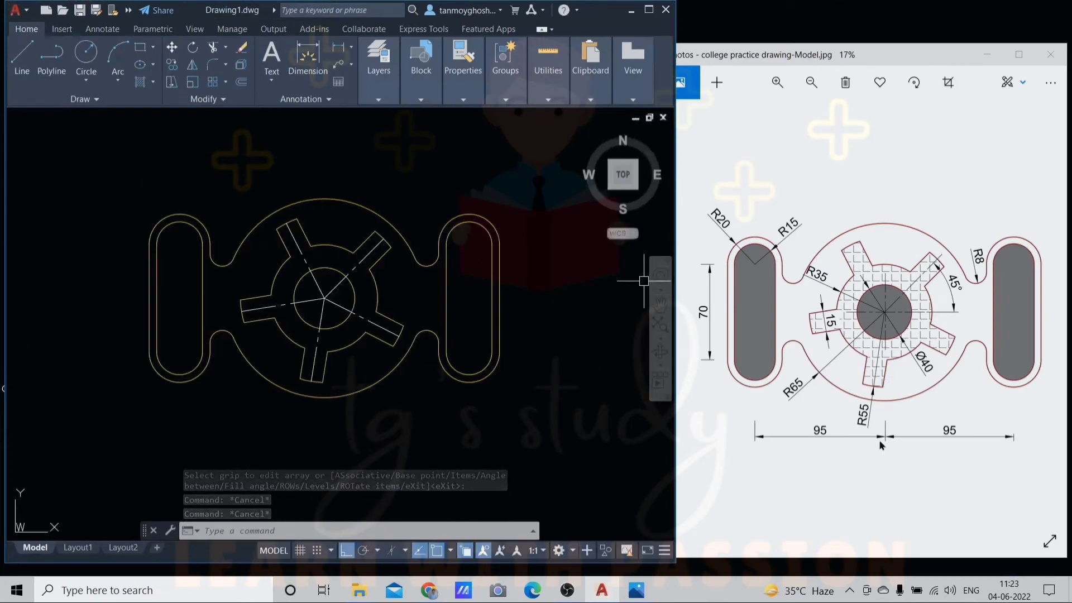
pyautogui.moveTo(257, 324); pyautogui.dragTo(283, 336, button='middle')
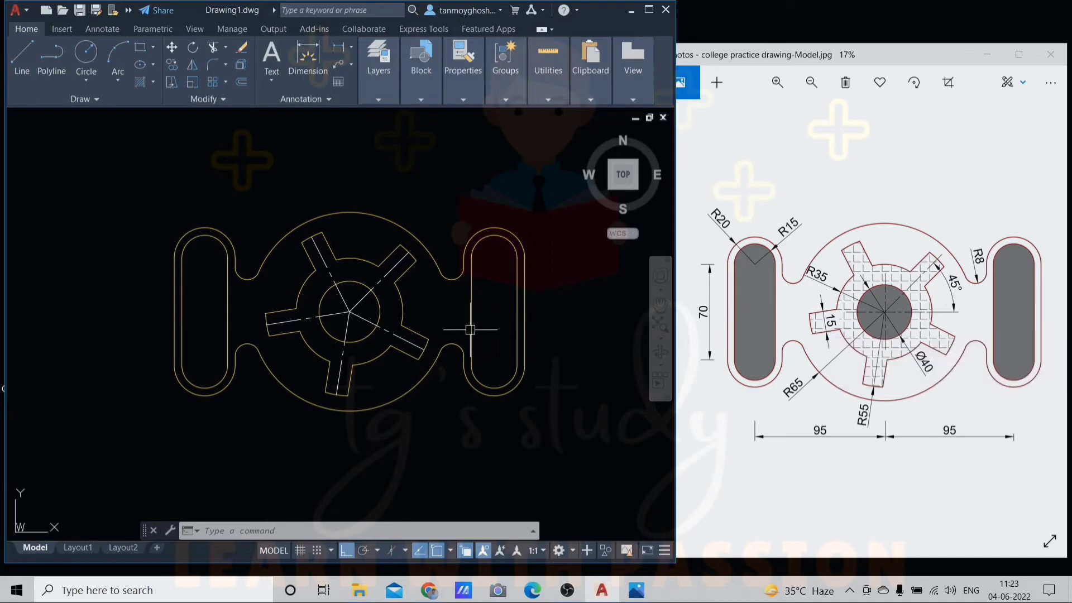
pyautogui.press('Escape')
pyautogui.press('Escape')
pyautogui.press('Escape')
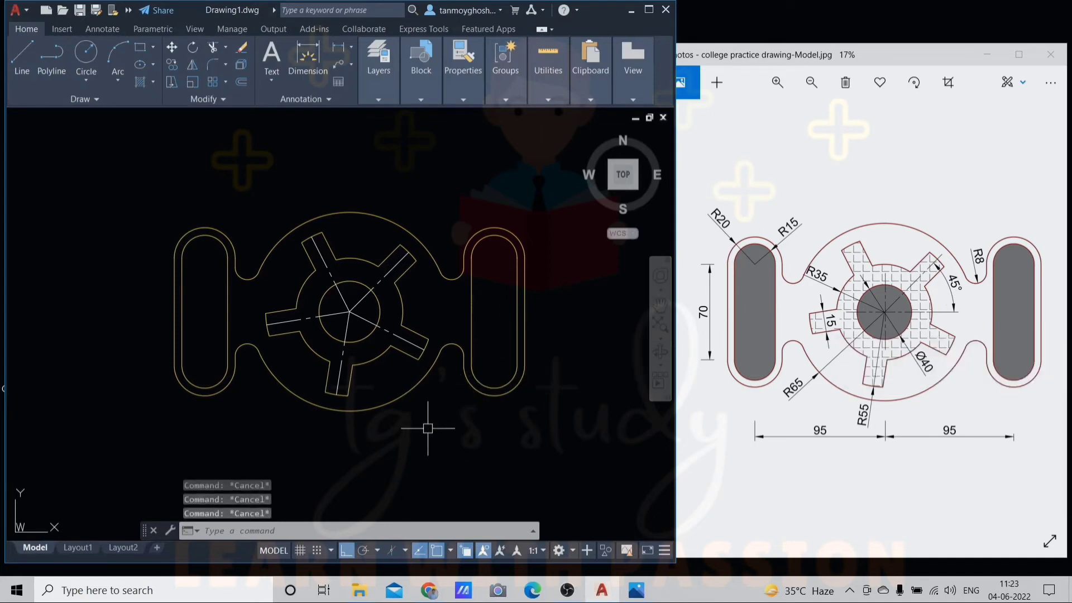
# - Add a 95 horizontal dimension from the left slot centre to the hub centre
pyautogui.write('DLI')
pyautogui.press('Return')
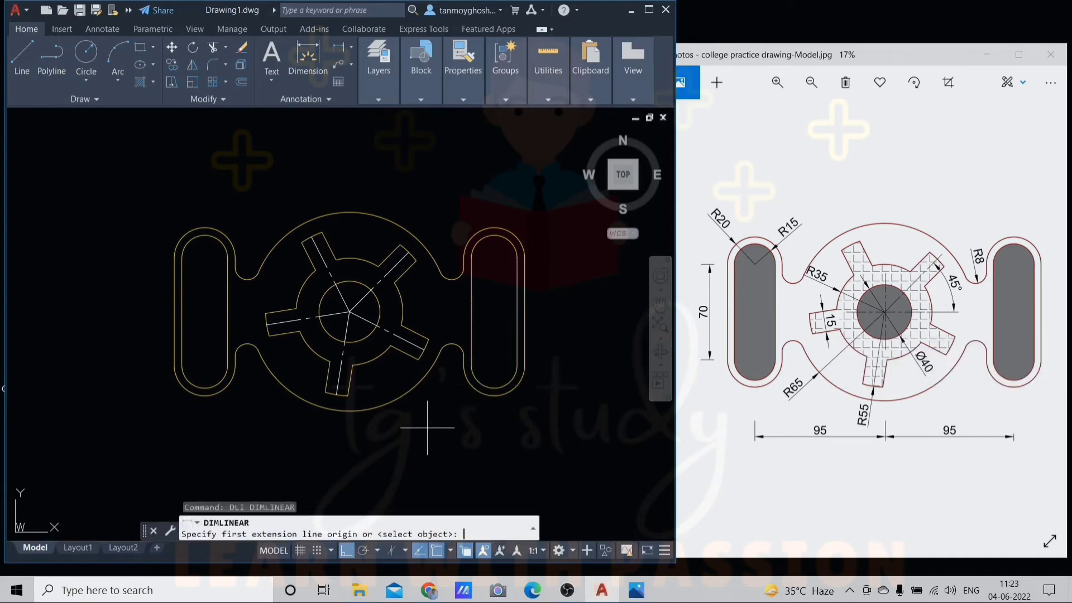
pyautogui.click(204, 365)
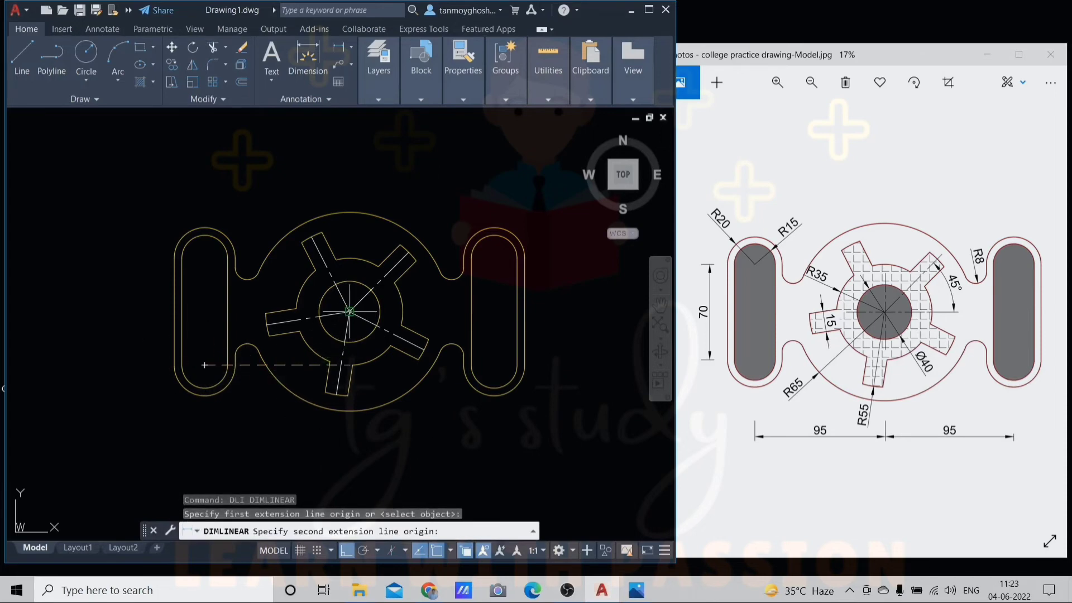
pyautogui.scroll(4, 347, 360)
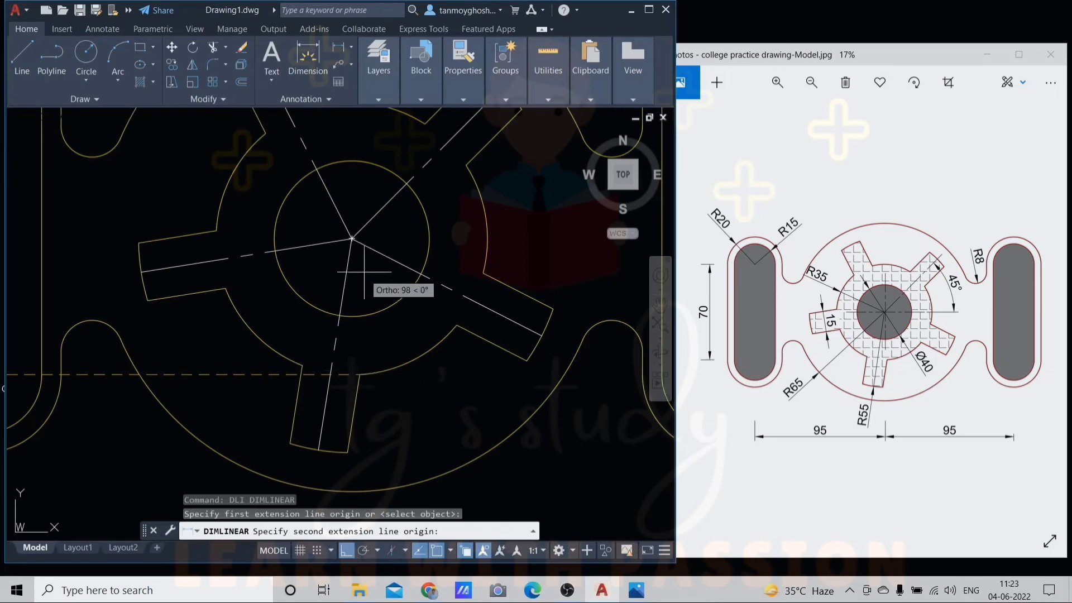
pyautogui.click(354, 385)
pyautogui.scroll(-4, 354, 385)
pyautogui.moveTo(351, 424); pyautogui.dragTo(353, 354, button='middle')
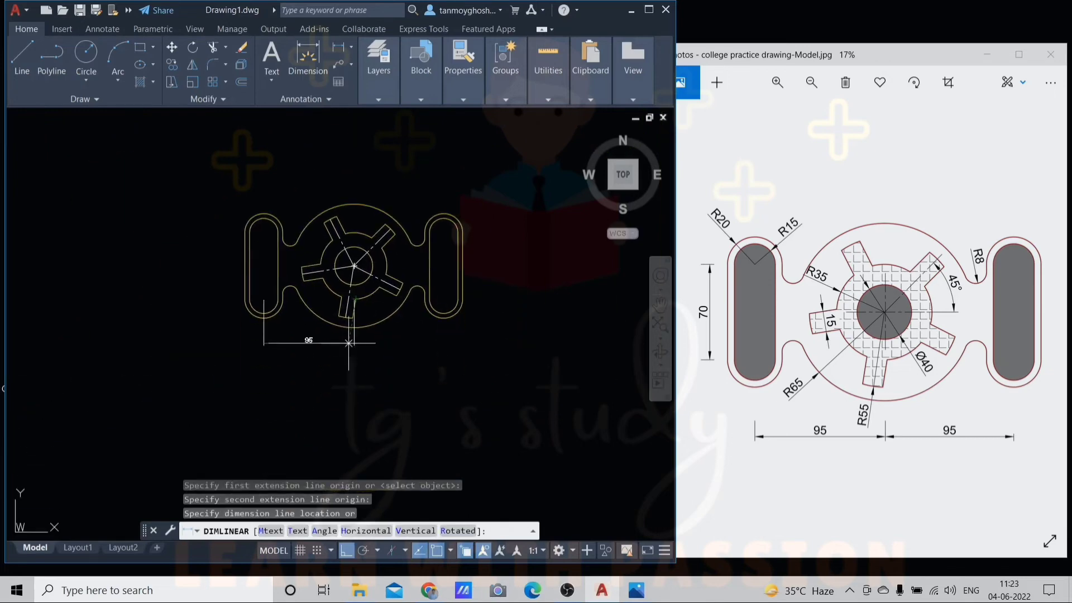
pyautogui.click(374, 353)
pyautogui.scroll(2, 374, 352)
# - Add a second 95 dimension from the hub centre to the right slot centre, in line
pyautogui.press('Return')
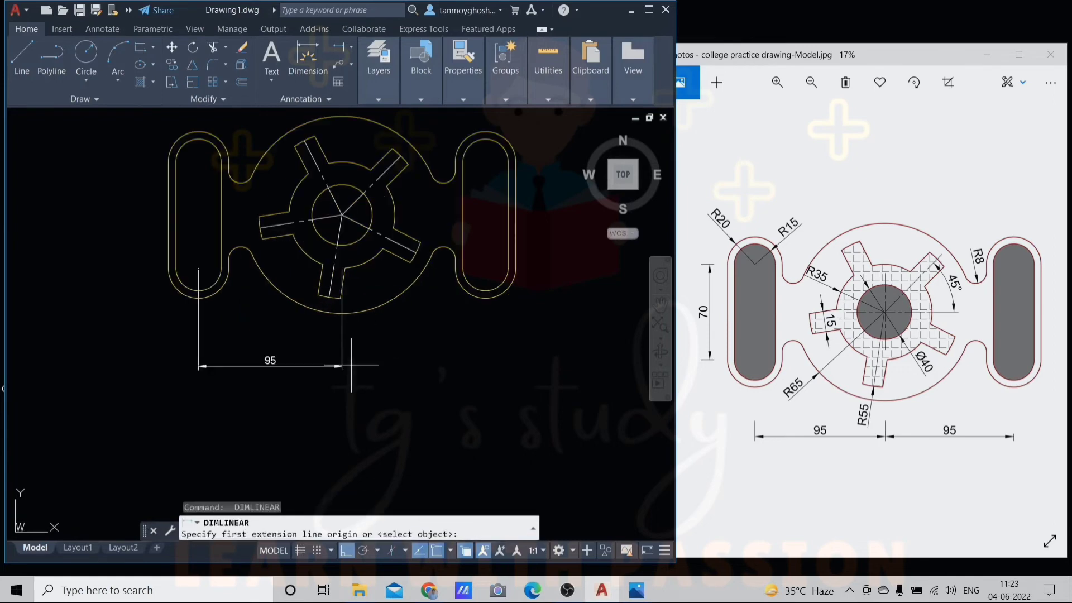
pyautogui.click(343, 366)
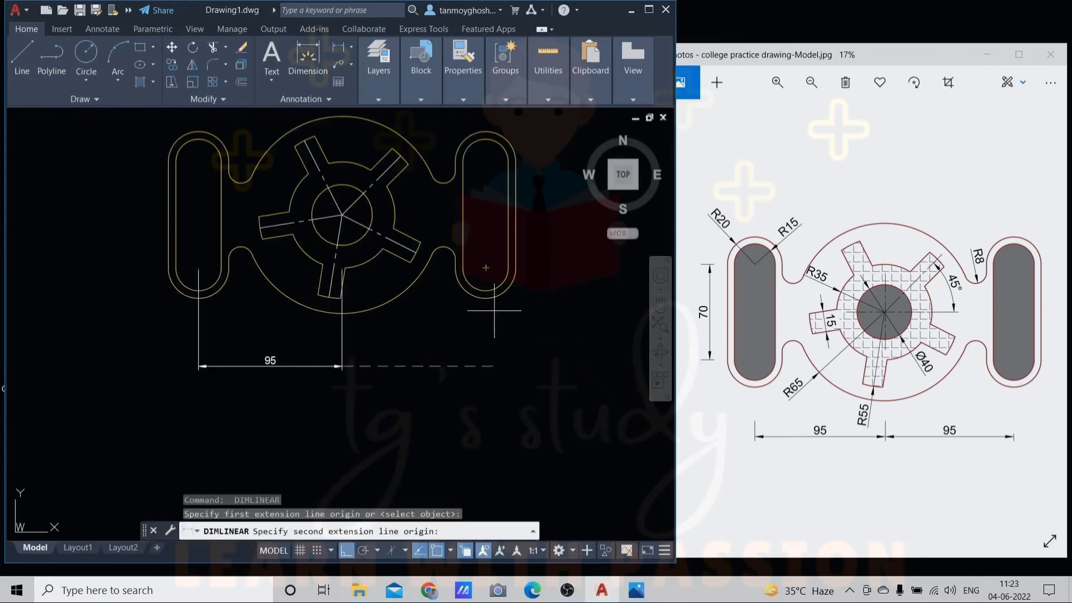
pyautogui.click(485, 268)
pyautogui.scroll(2, 336, 353)
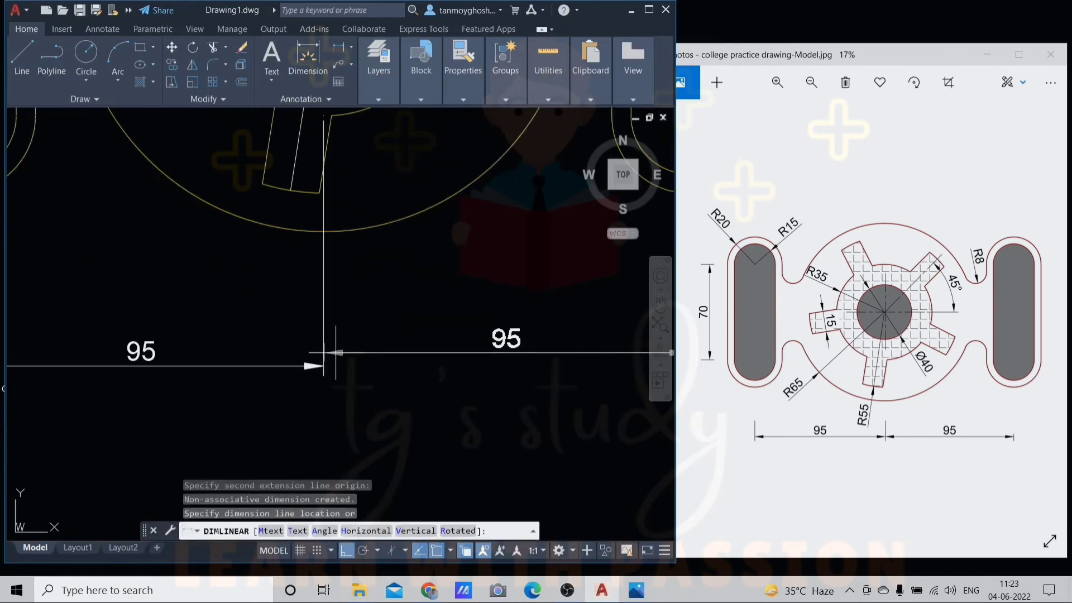
pyautogui.click(324, 367)
pyautogui.scroll(-3, 415, 306)
pyautogui.scroll(-2, 458, 294)
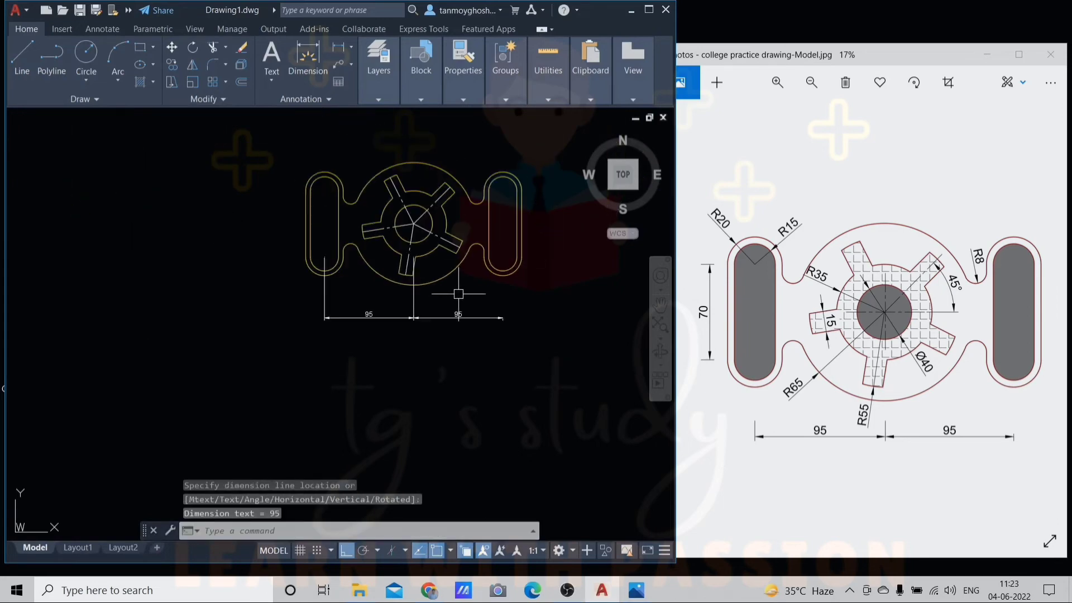
pyautogui.moveTo(458, 293); pyautogui.dragTo(418, 352, button='middle')
# - Add a vertical 70 dimension between the left slot's end centres
pyautogui.press('Return')
pyautogui.click(285, 316)
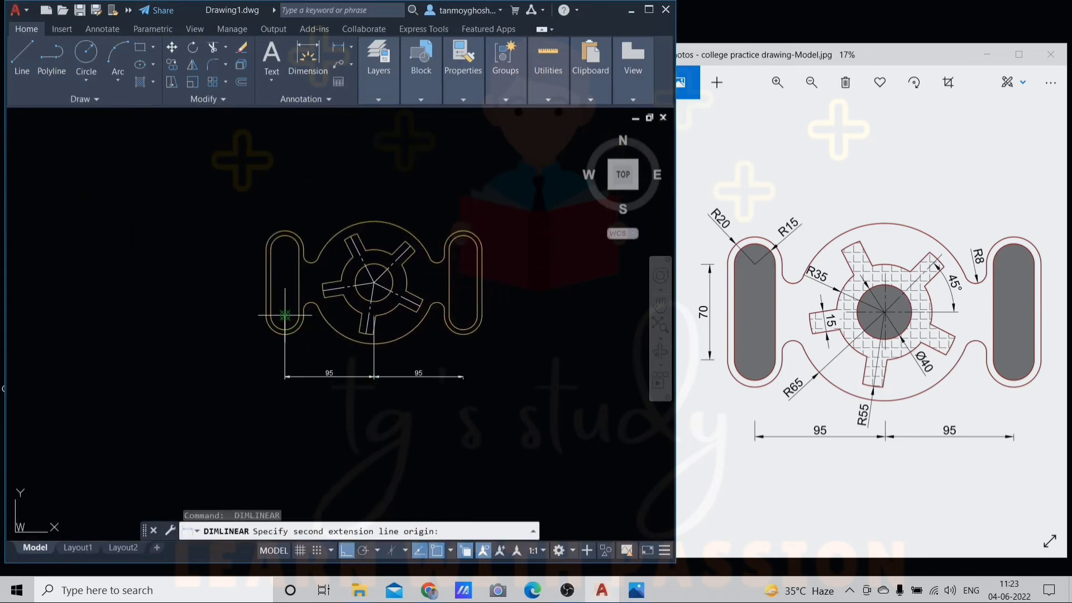
pyautogui.click(285, 249)
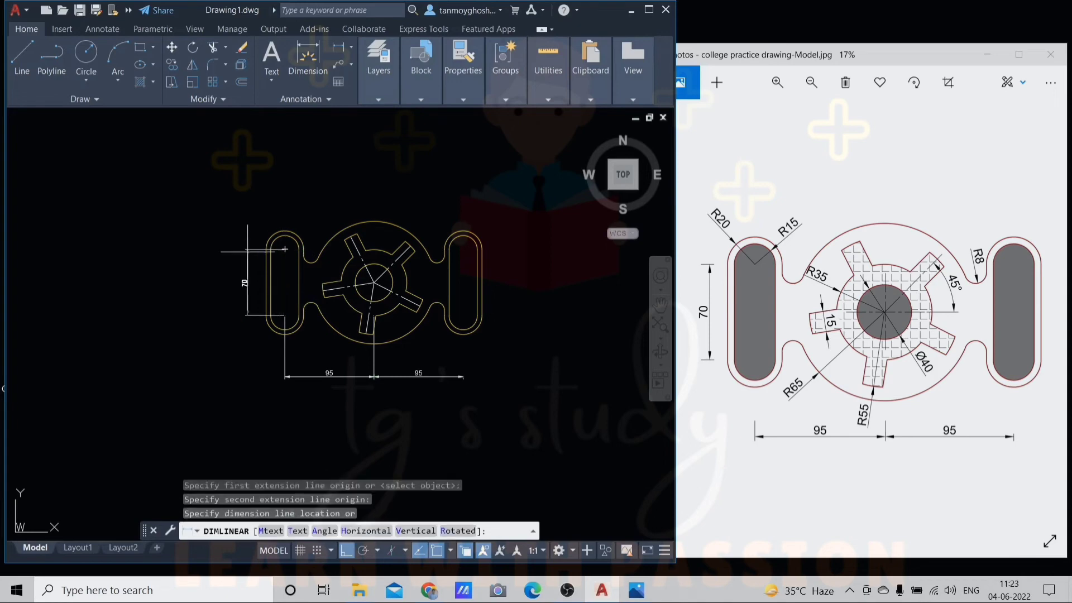
pyautogui.click(223, 282)
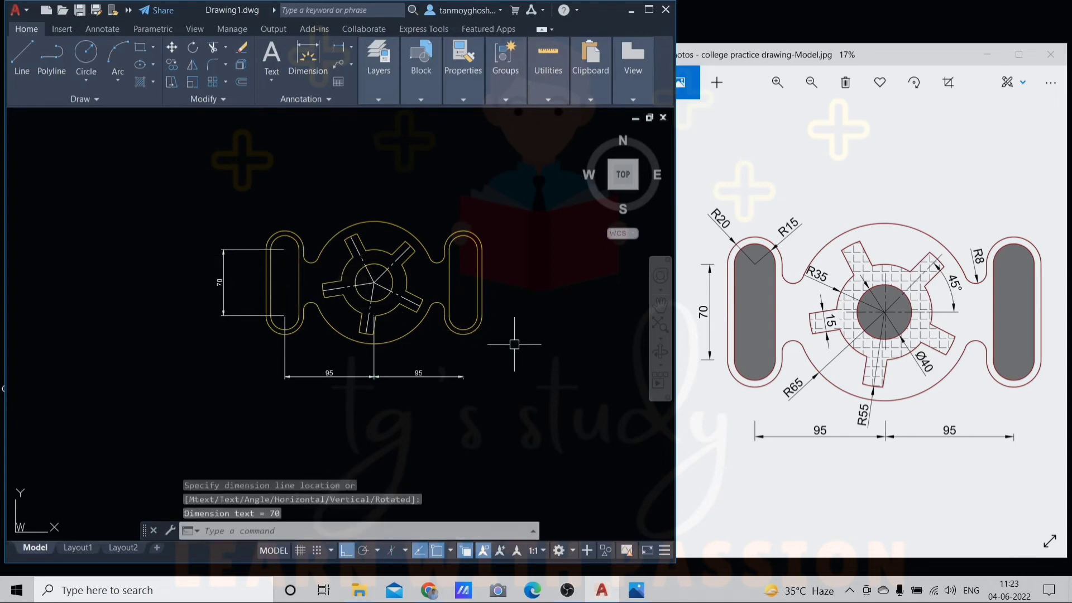
pyautogui.scroll(2, 311, 246)
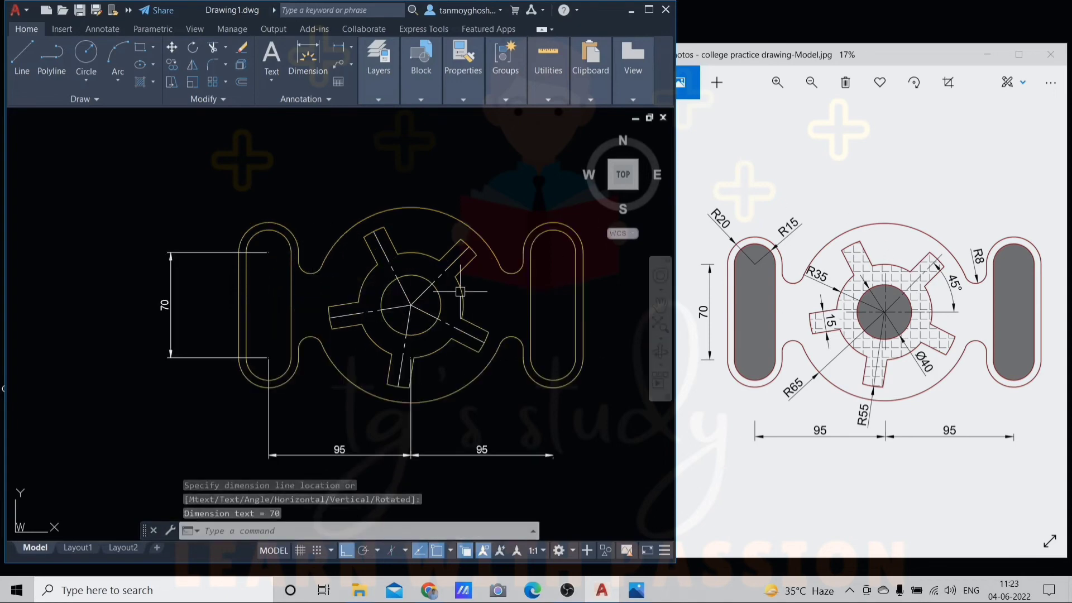
pyautogui.moveTo(460, 291); pyautogui.dragTo(437, 255, button='middle')
pyautogui.press('Escape')
pyautogui.press('Escape')
# - Add radius dimensions R20 to the left slot's top arc and R15 to the adjacent fillet
pyautogui.write('DR')
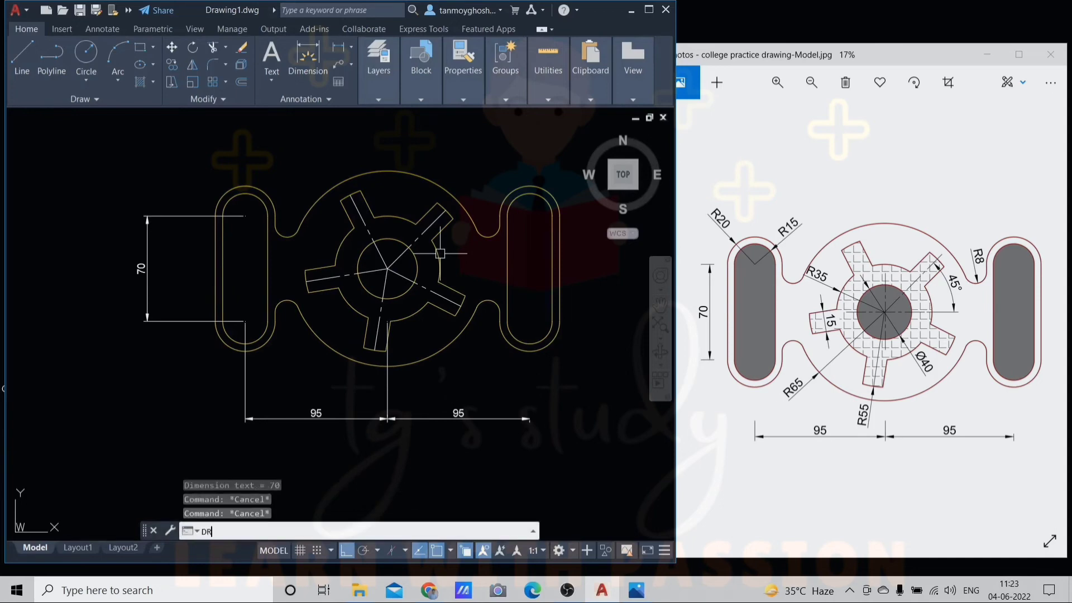
pyautogui.write('A')
pyautogui.press('Return')
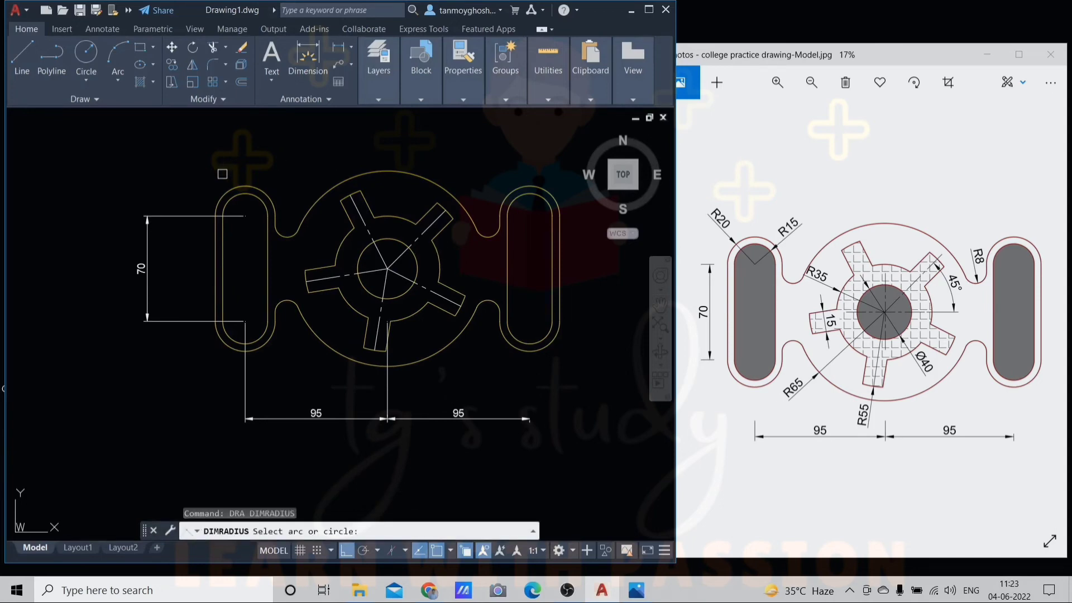
pyautogui.click(218, 192)
pyautogui.click(179, 163)
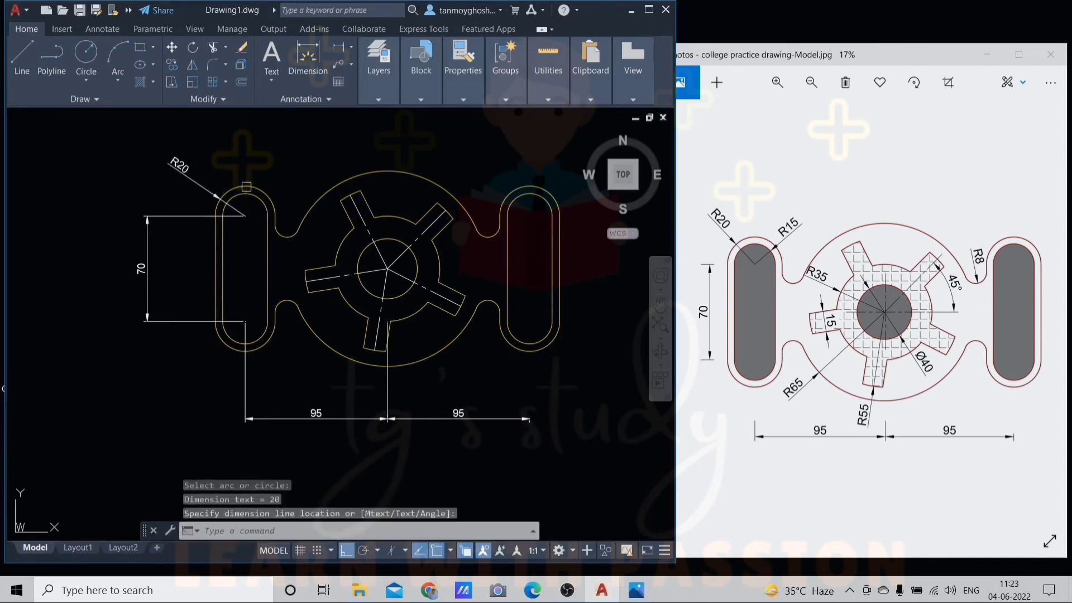
pyautogui.press('Return')
pyautogui.click(257, 197)
pyautogui.click(282, 173)
pyautogui.press('Return')
# - Dimension the hub arc R35 and outer plate arc R65, then pick the R8 fillet by the right slot
pyautogui.scroll(2, 419, 240)
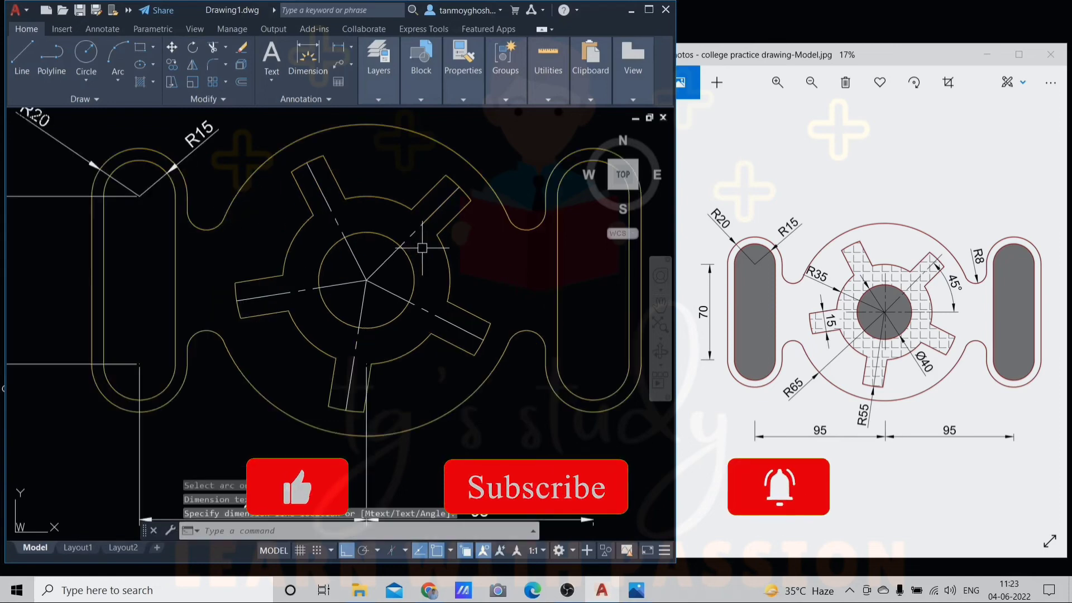
pyautogui.click(293, 235)
pyautogui.click(249, 215)
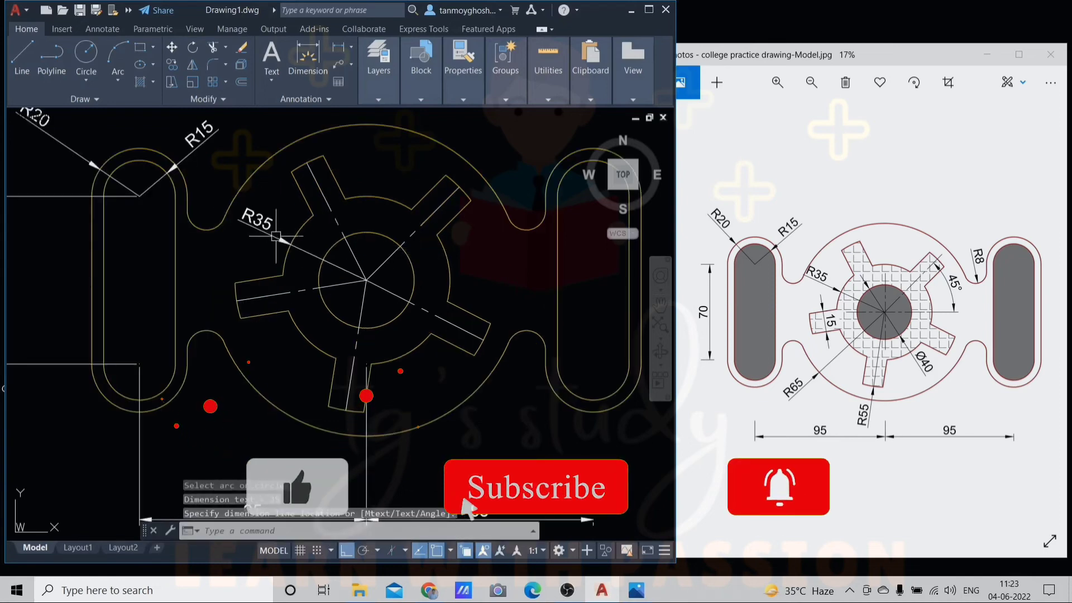
pyautogui.press('Return')
pyautogui.click(437, 416)
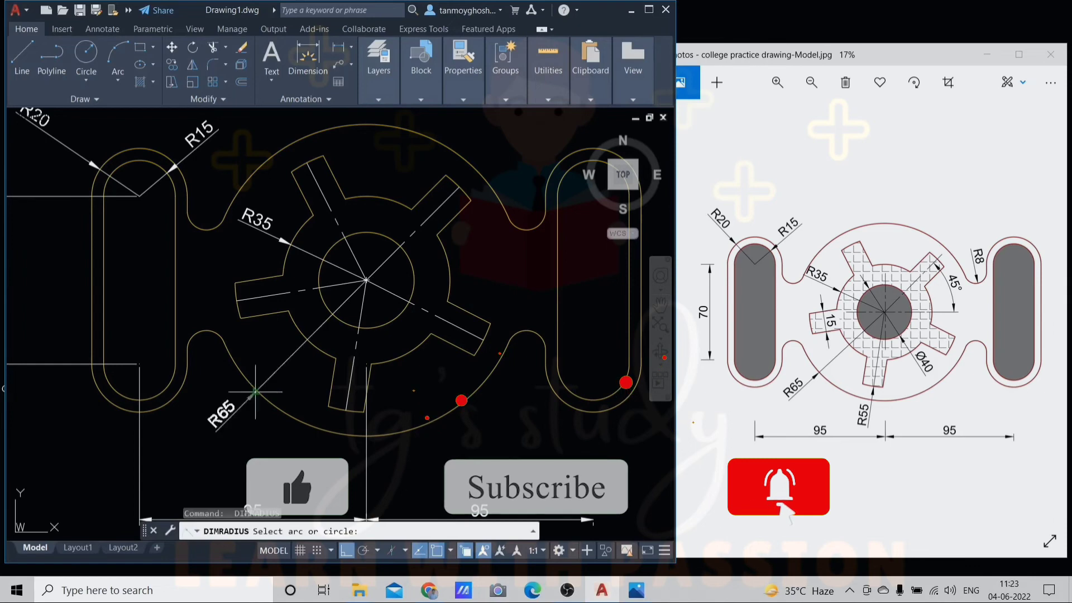
pyautogui.click(240, 435)
pyautogui.scroll(-2, 424, 375)
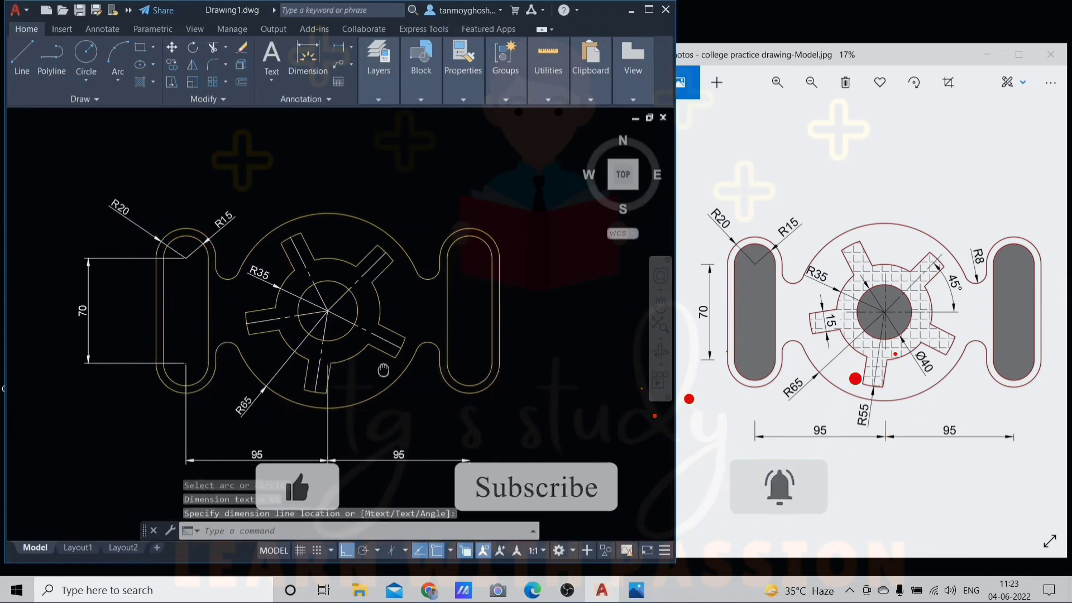
pyautogui.press('Return')
pyautogui.click(427, 266)
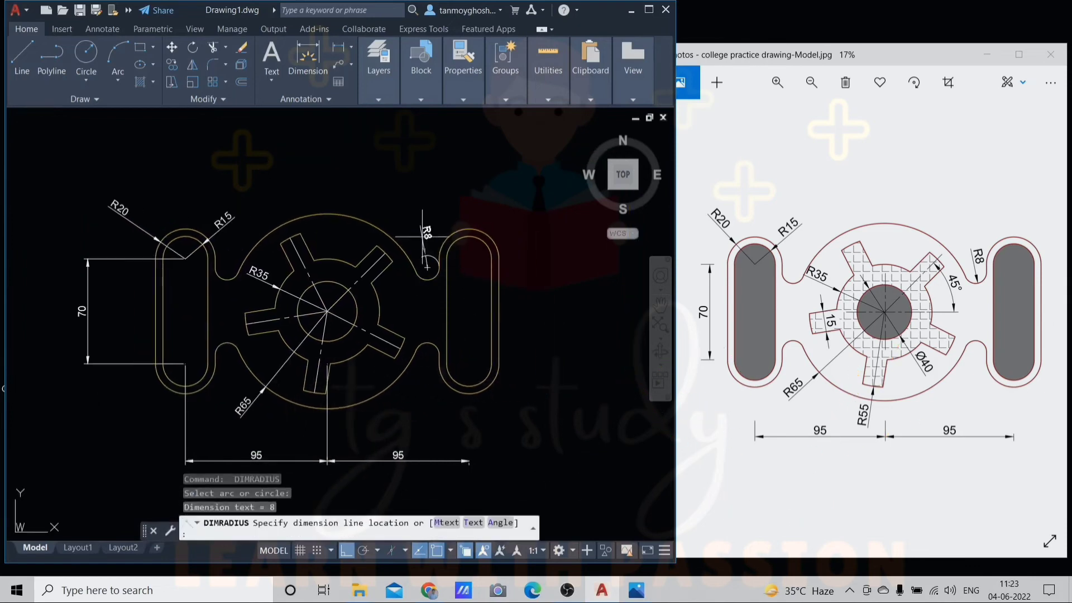
pyautogui.scroll(2, 426, 266)
pyautogui.scroll(2, 426, 267)
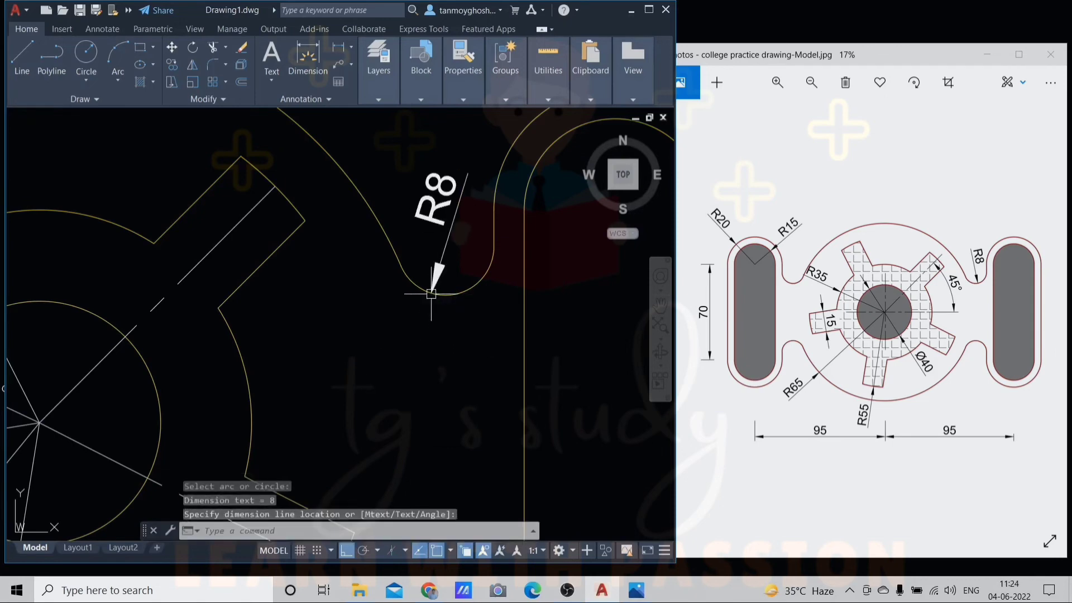
pyautogui.scroll(-2, 431, 294)
pyautogui.moveTo(403, 368); pyautogui.dragTo(468, 253, button='middle')
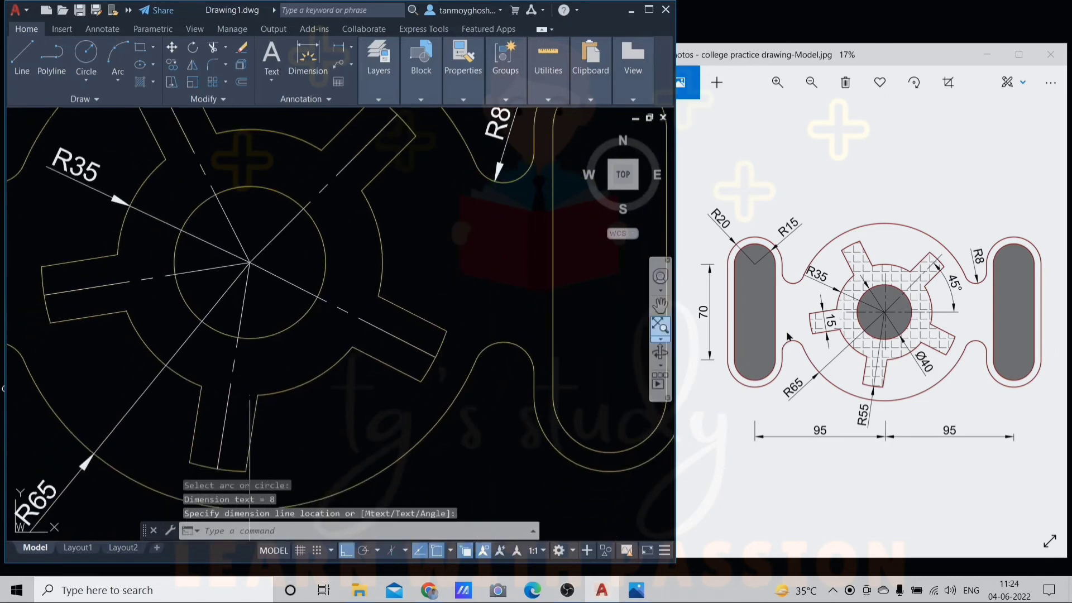
pyautogui.scroll(-2, 368, 341)
pyautogui.scroll(-2, 388, 369)
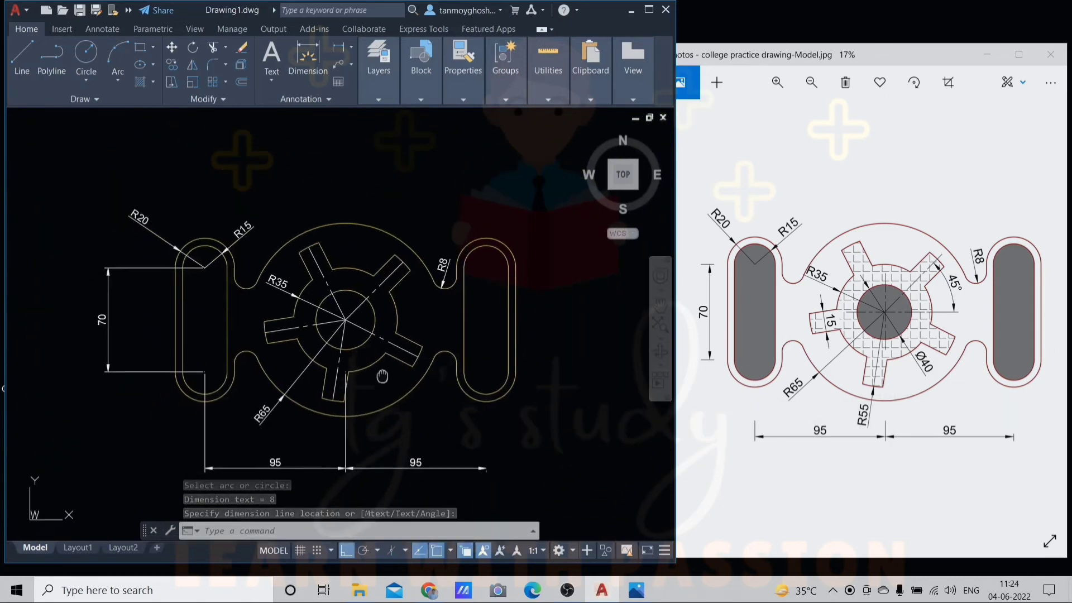
pyautogui.press('Escape')
# - Add a Ø40 diameter dimension to the centre circle using DDI
pyautogui.write('ddi')
pyautogui.press('Return')
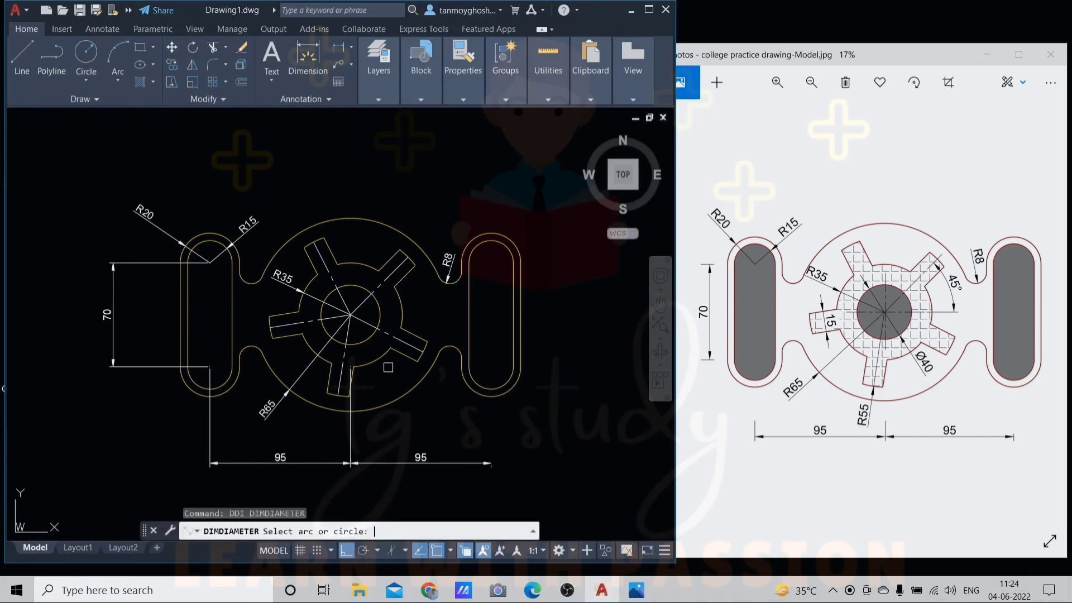
pyautogui.scroll(5, 367, 348)
pyautogui.click(329, 303)
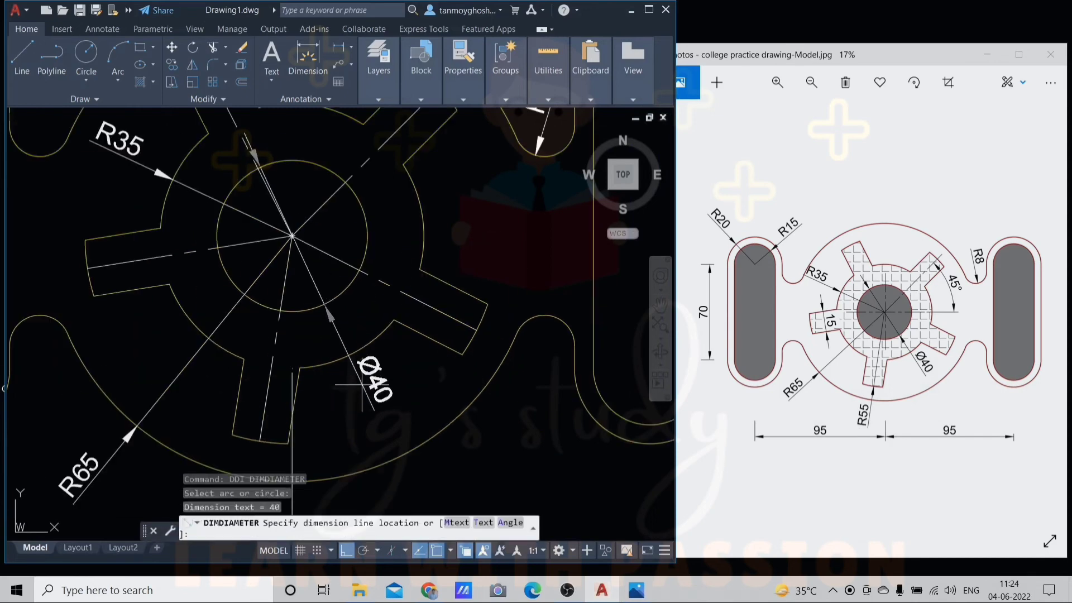
pyautogui.scroll(-3, 366, 385)
pyautogui.click(395, 354)
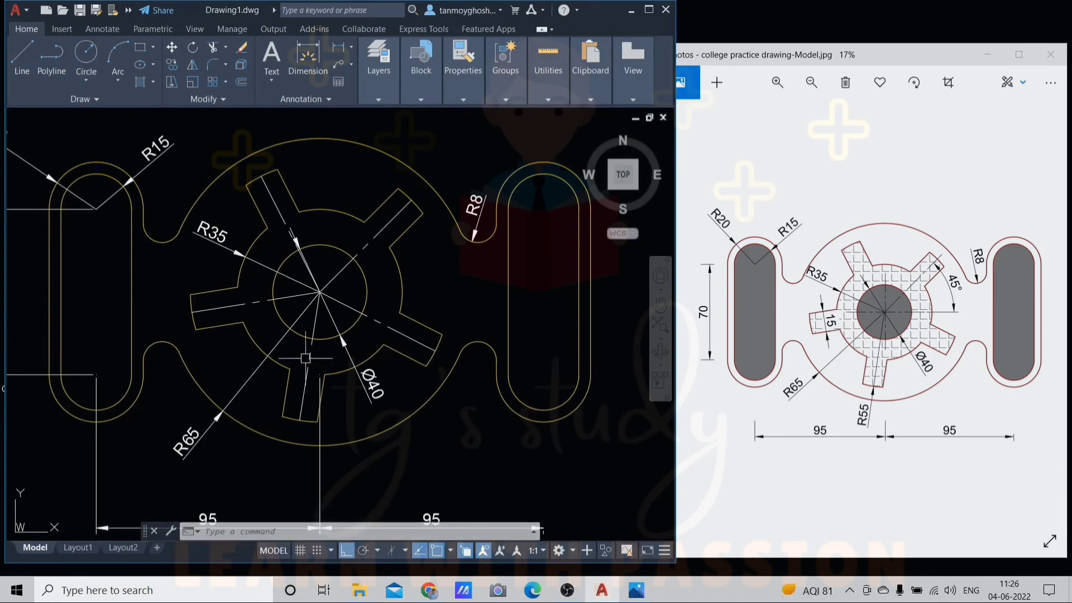
# - Place an aligned 15 width dimension across the left arm of the hub
pyautogui.write('DA')
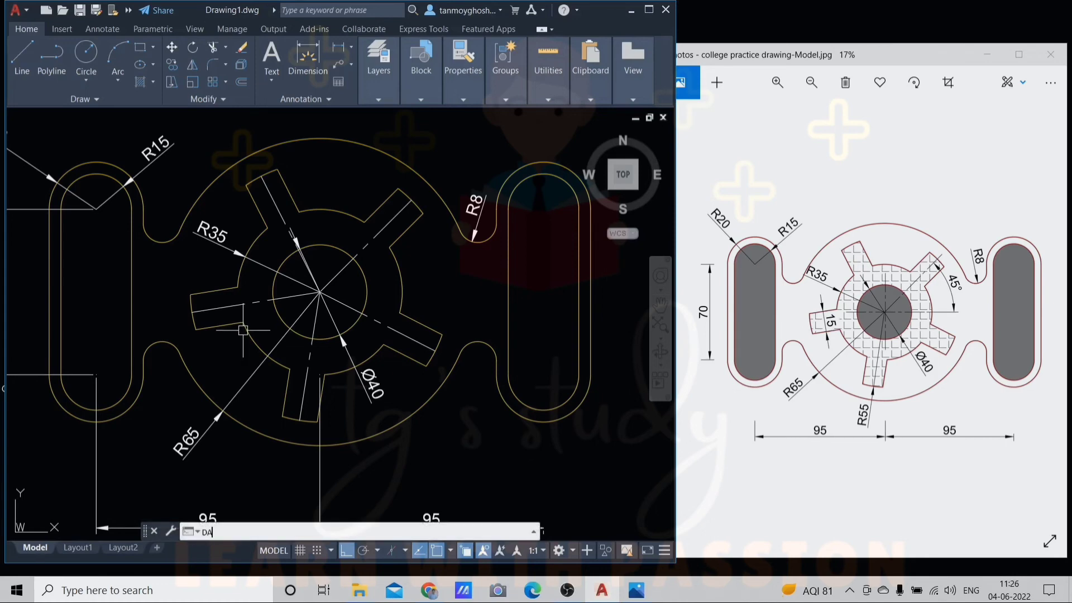
pyautogui.write('L')
pyautogui.press('Return')
pyautogui.click(197, 328)
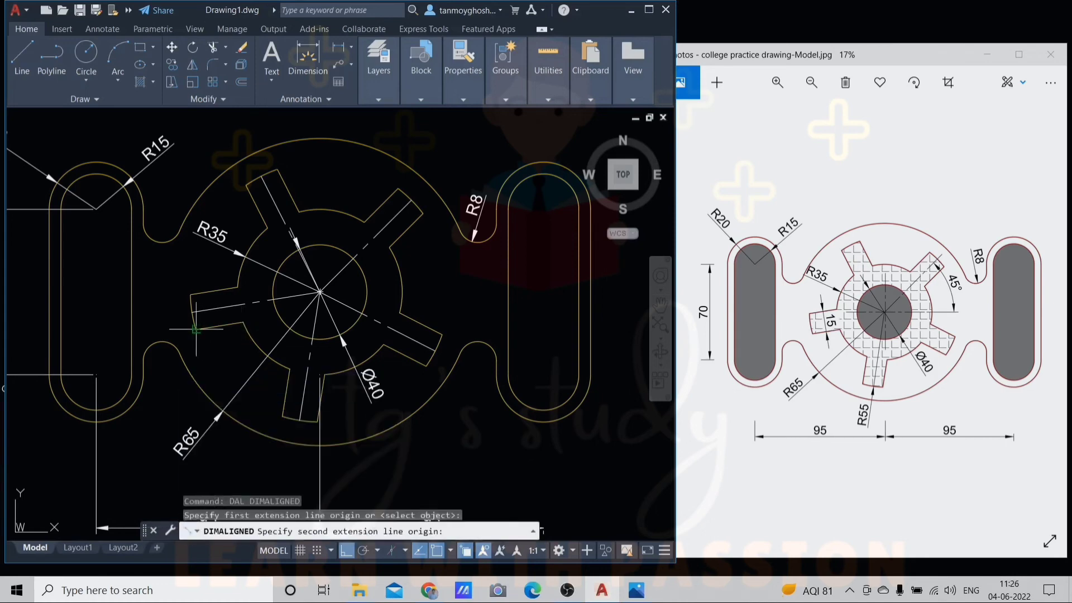
pyautogui.click(190, 295)
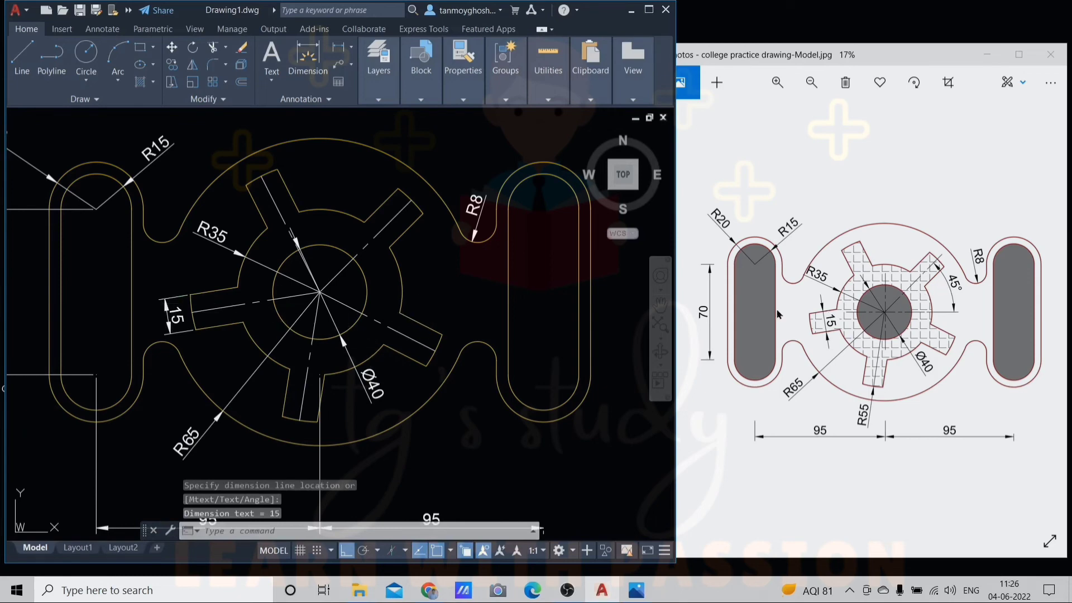
# - Draw a horizontal reference line from the hub centre to the right
pyautogui.press('l')
pyautogui.press('Return')
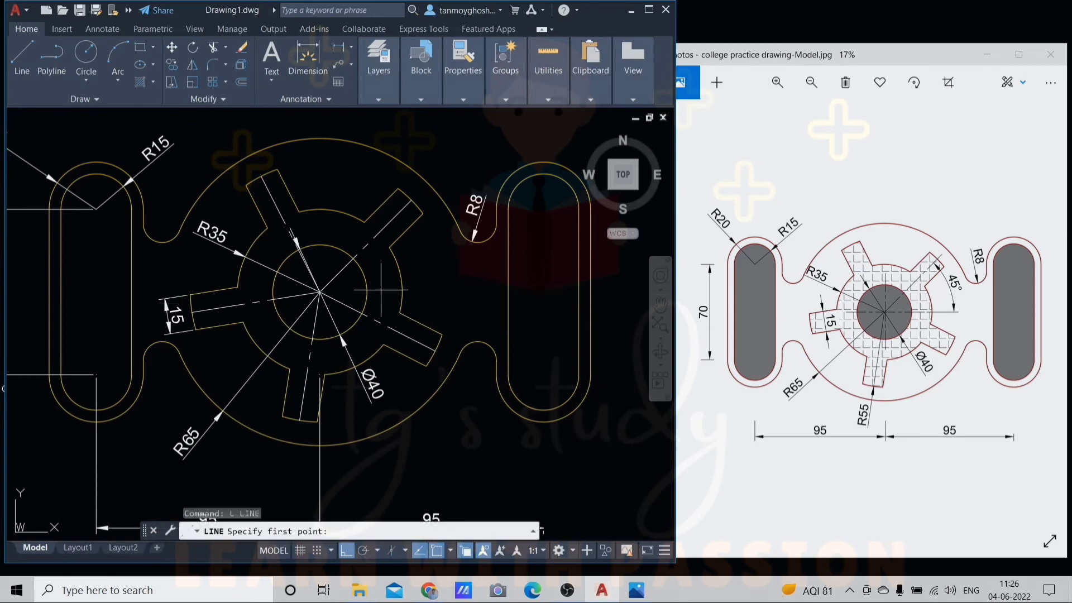
pyautogui.click(320, 292)
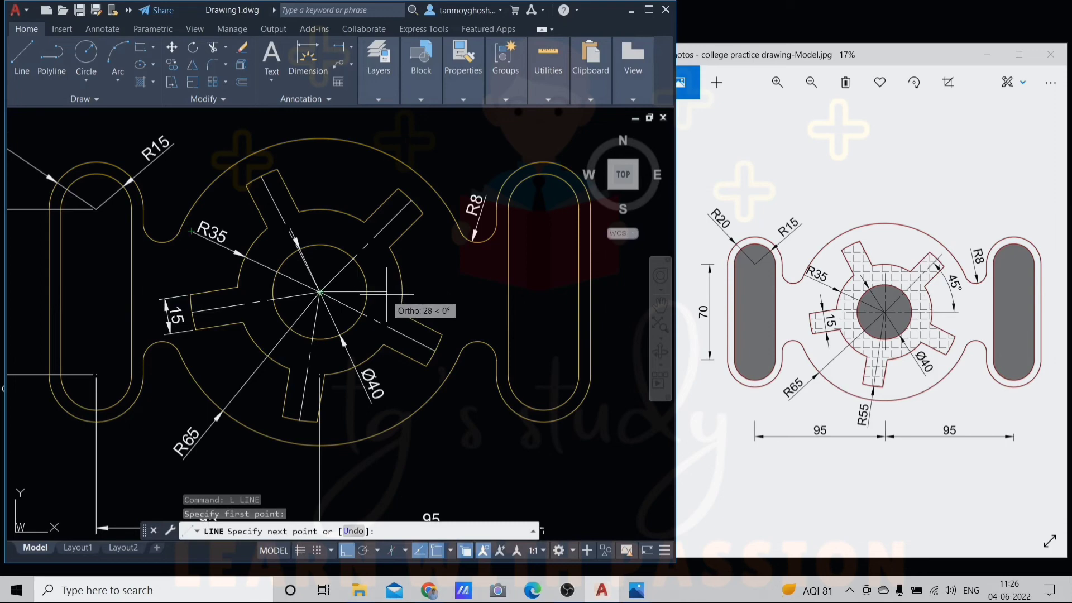
pyautogui.click(376, 290)
pyautogui.press('Escape')
pyautogui.press('Escape')
pyautogui.press('Escape')
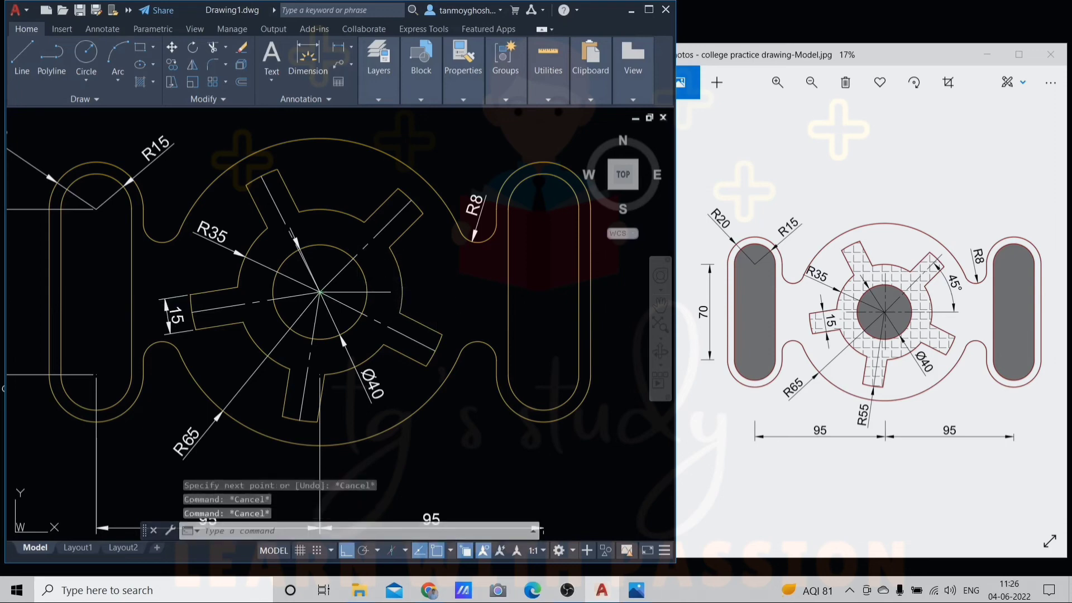
# - Place a 45° angular dimension between the reference line and the upper-right arm
pyautogui.write('DAN')
pyautogui.press('Return')
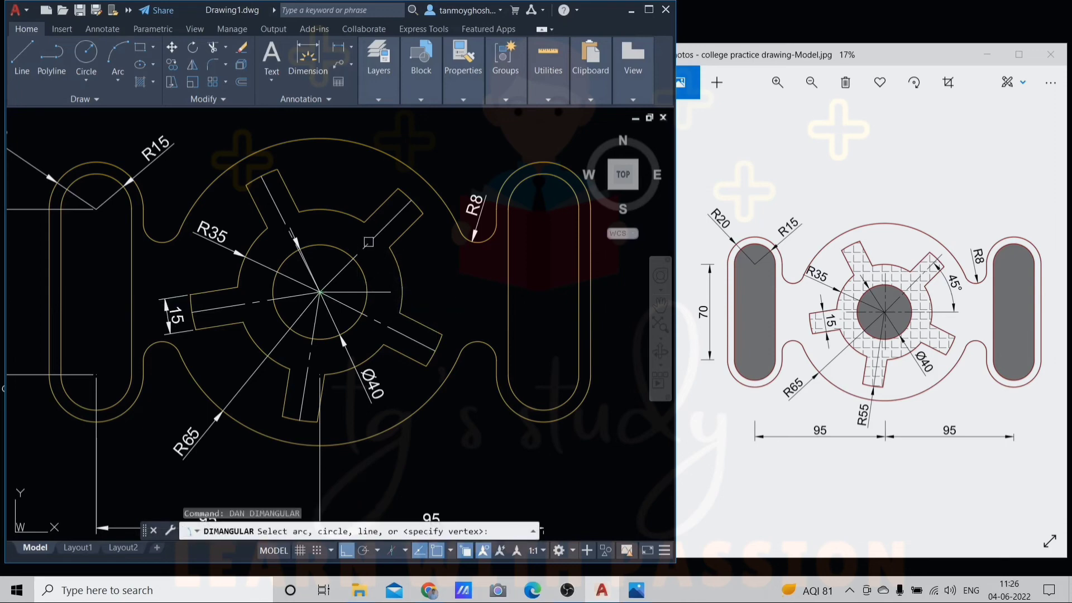
pyautogui.press('Escape')
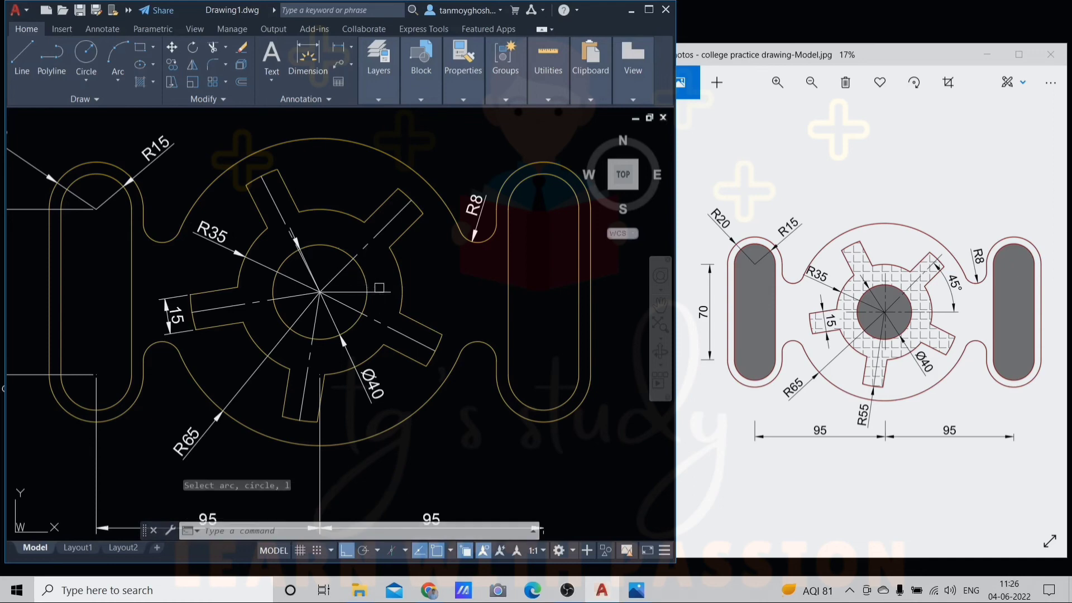
pyautogui.click(378, 289)
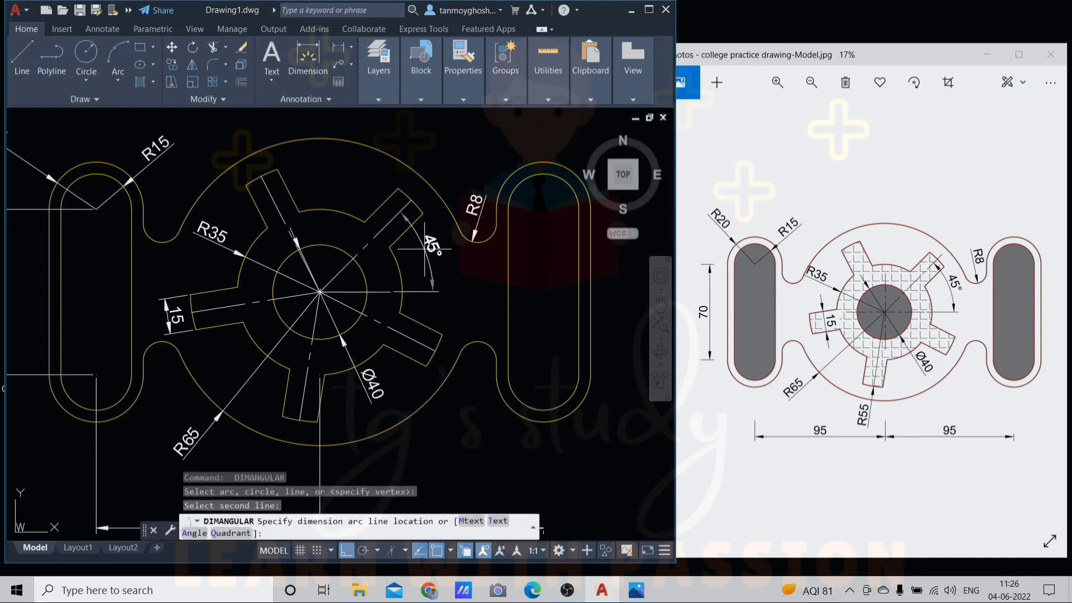
pyautogui.click(449, 295)
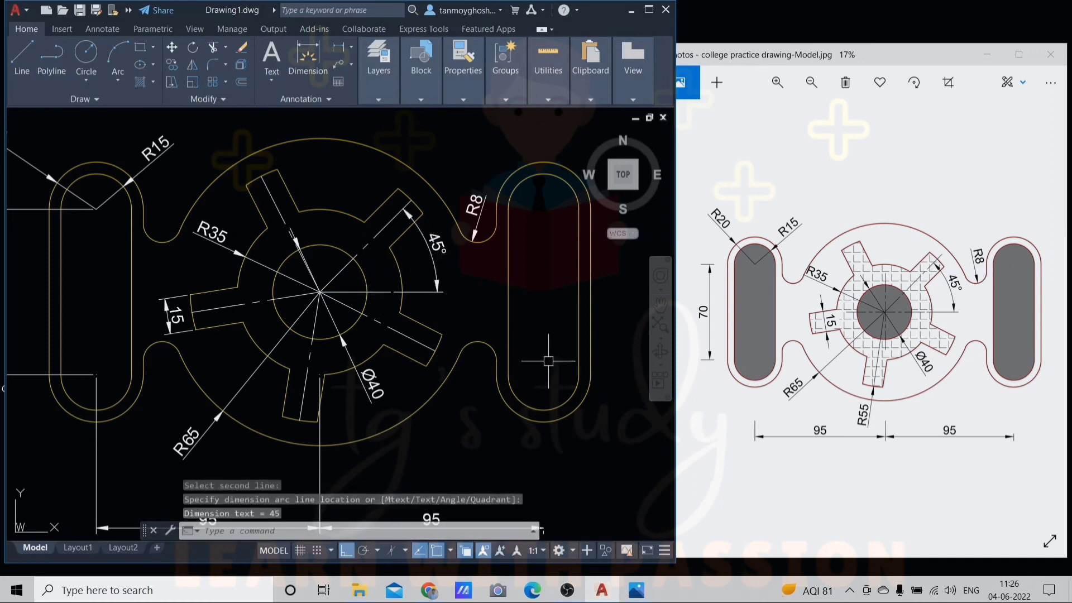
pyautogui.scroll(-2, 542, 350)
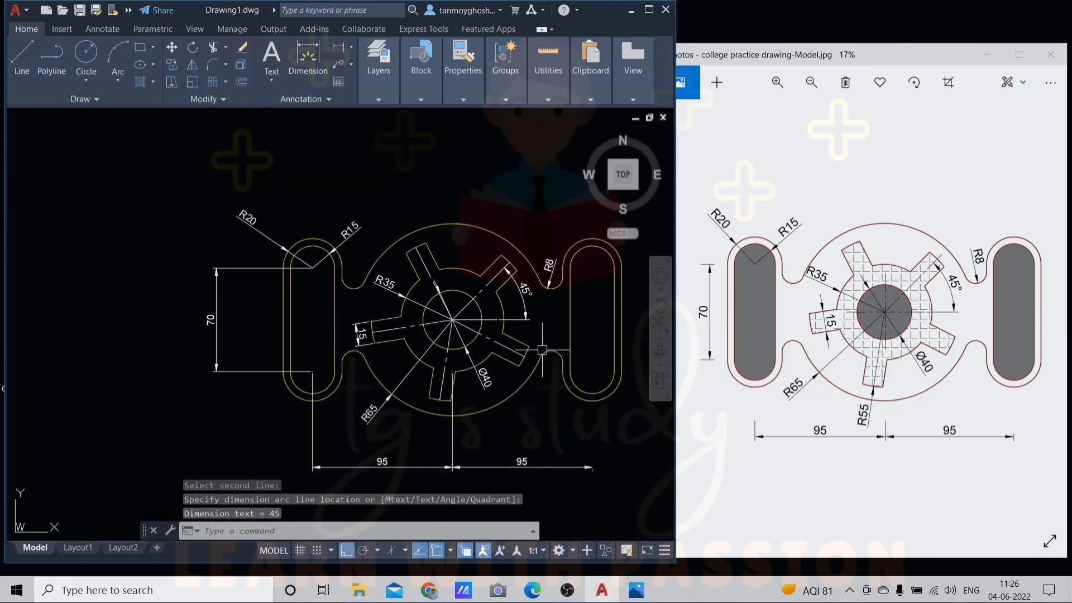
pyautogui.moveTo(542, 350); pyautogui.dragTo(496, 317, button='middle')
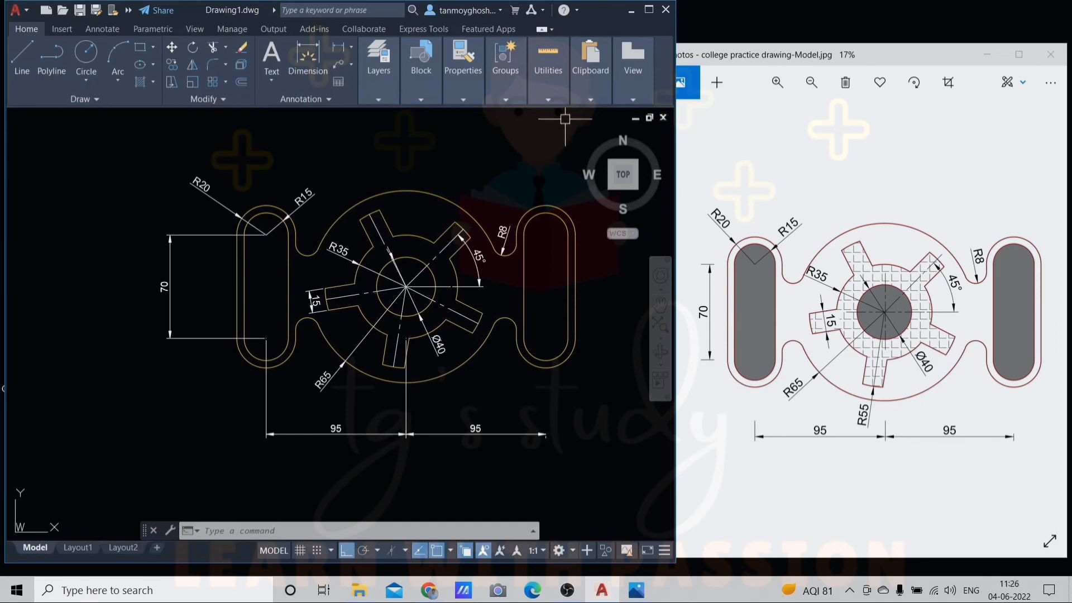
# - Hatch the upper, lower-left and lower-right hub regions with a square grid pattern
pyautogui.write('h')
pyautogui.press('Return')
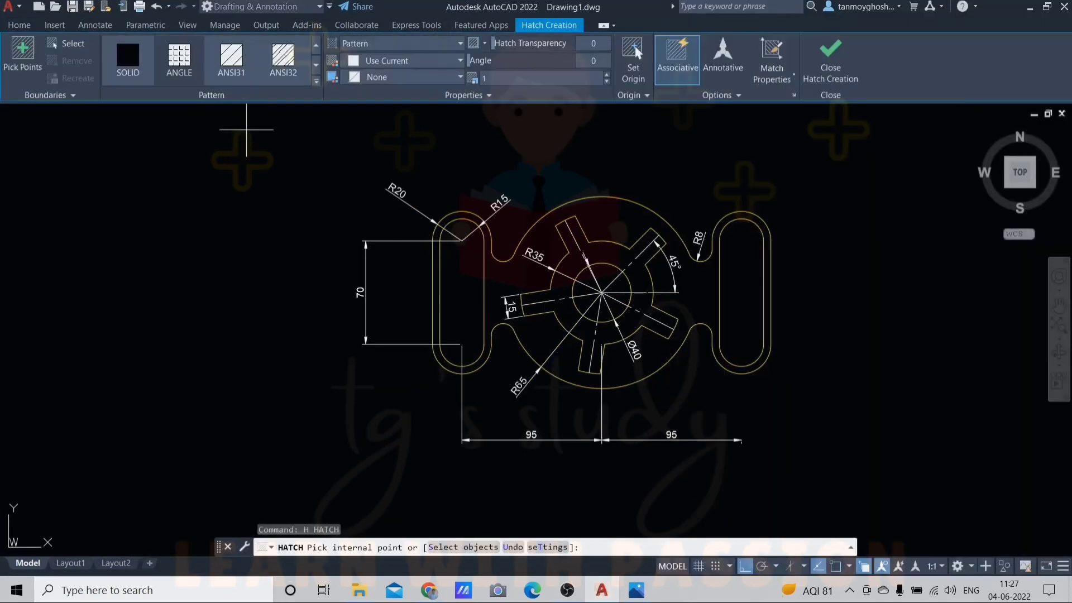
pyautogui.click(613, 244)
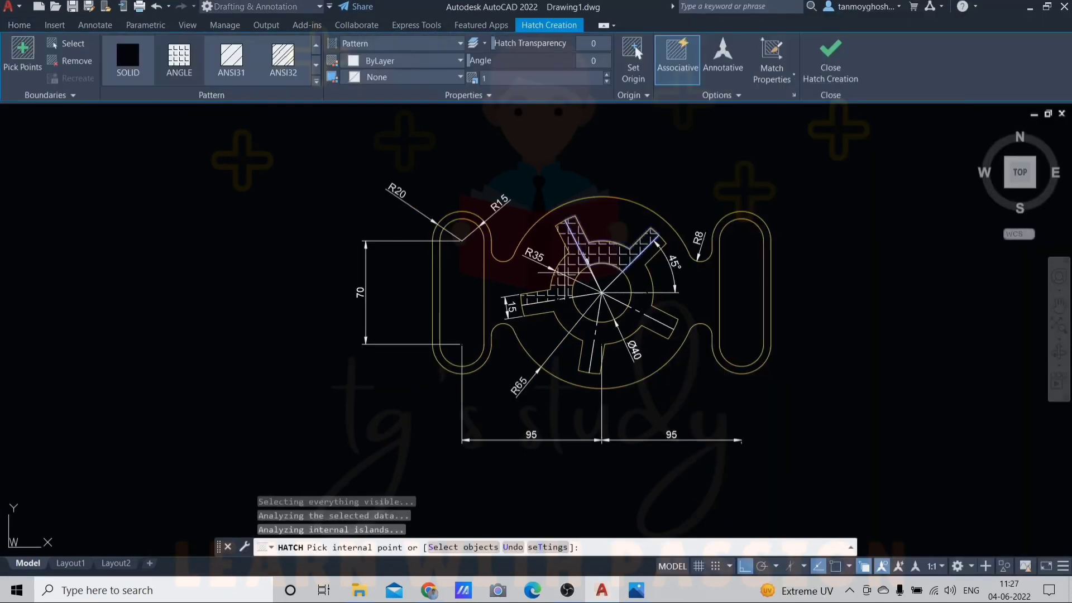
pyautogui.scroll(4, 565, 273)
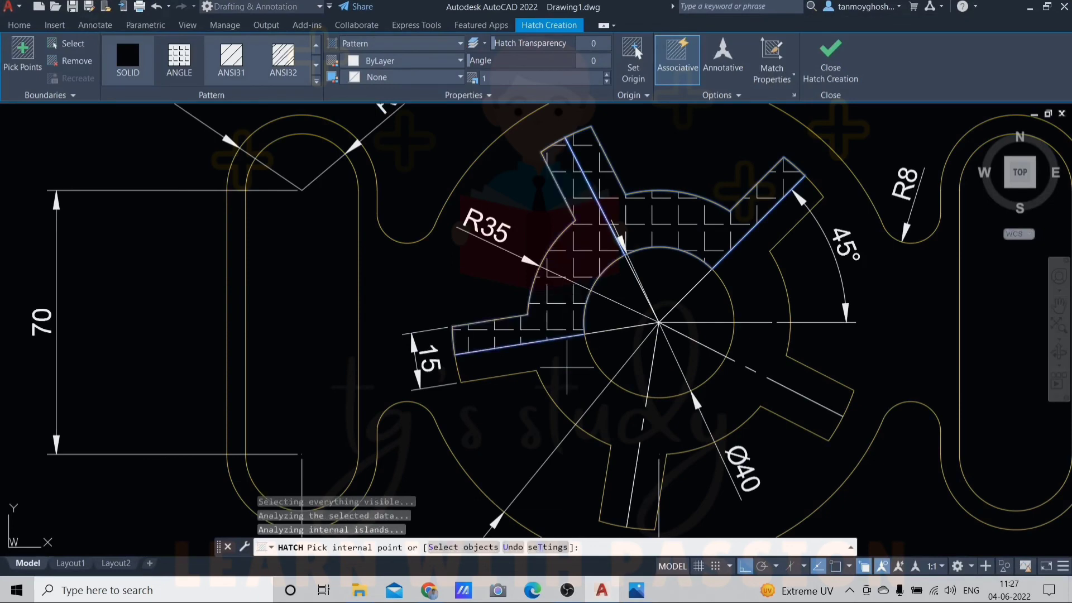
pyautogui.click(567, 369)
pyautogui.click(704, 416)
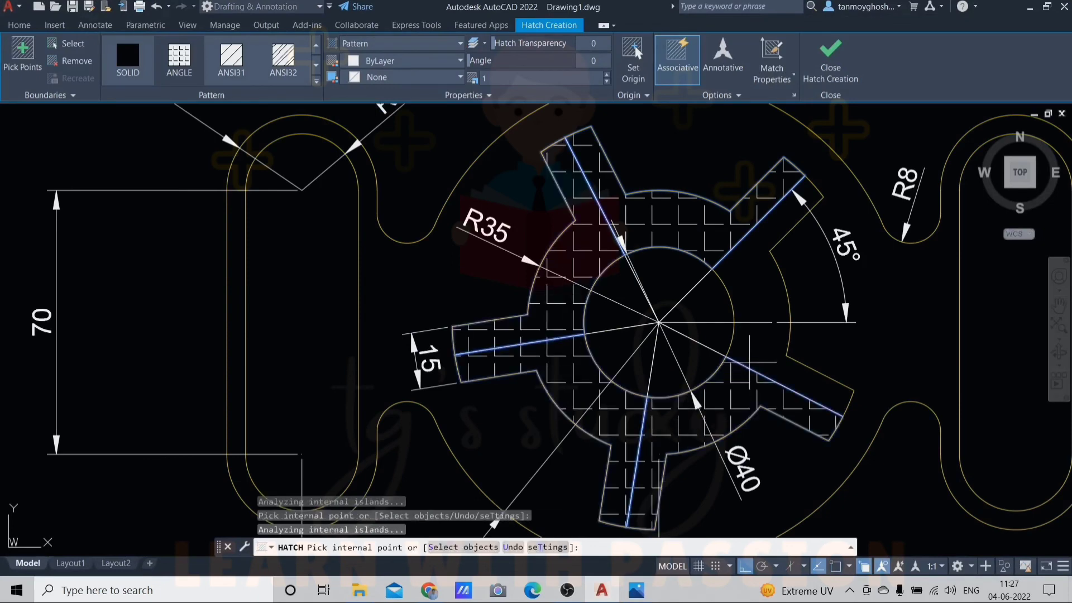
pyautogui.press('Escape')
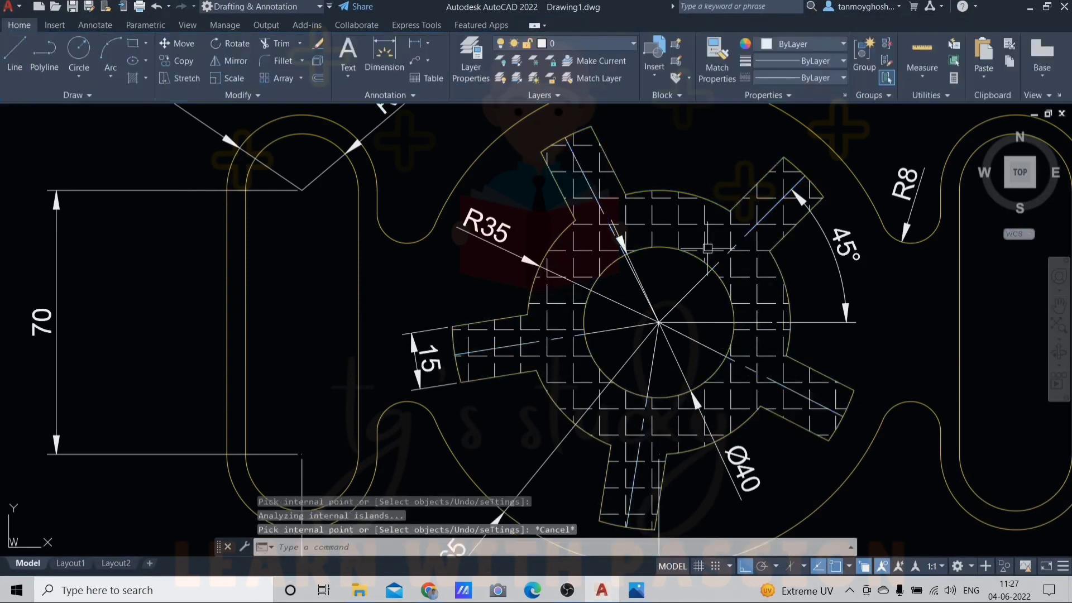
pyautogui.scroll(-4, 704, 278)
pyautogui.press('Escape')
pyautogui.press('Escape')
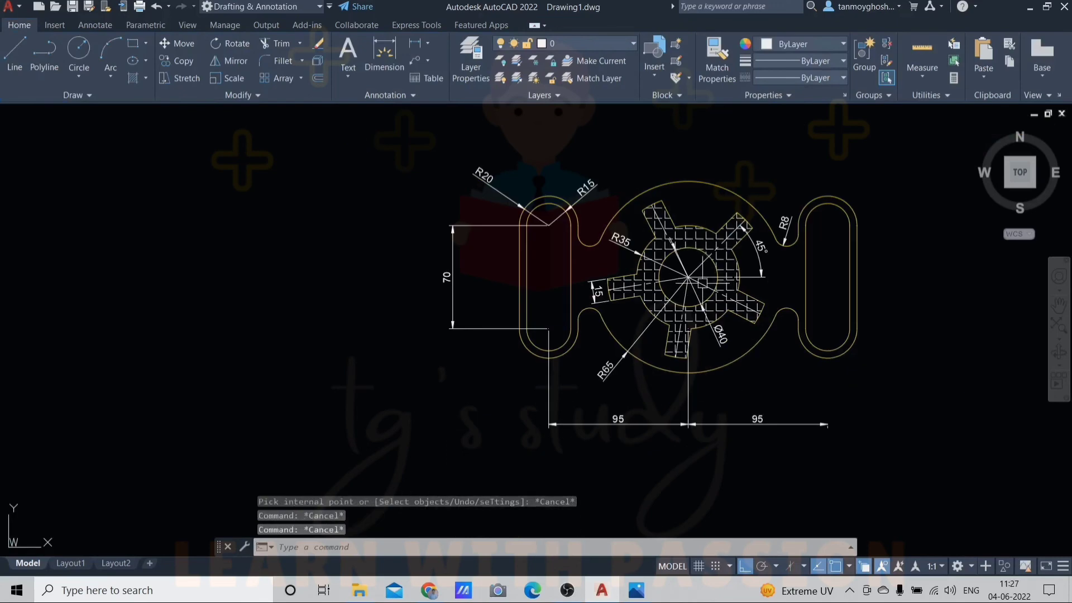
# - Solid-fill the left slot and all five sectors of the centre circle
pyautogui.write('h')
pyautogui.press('Return')
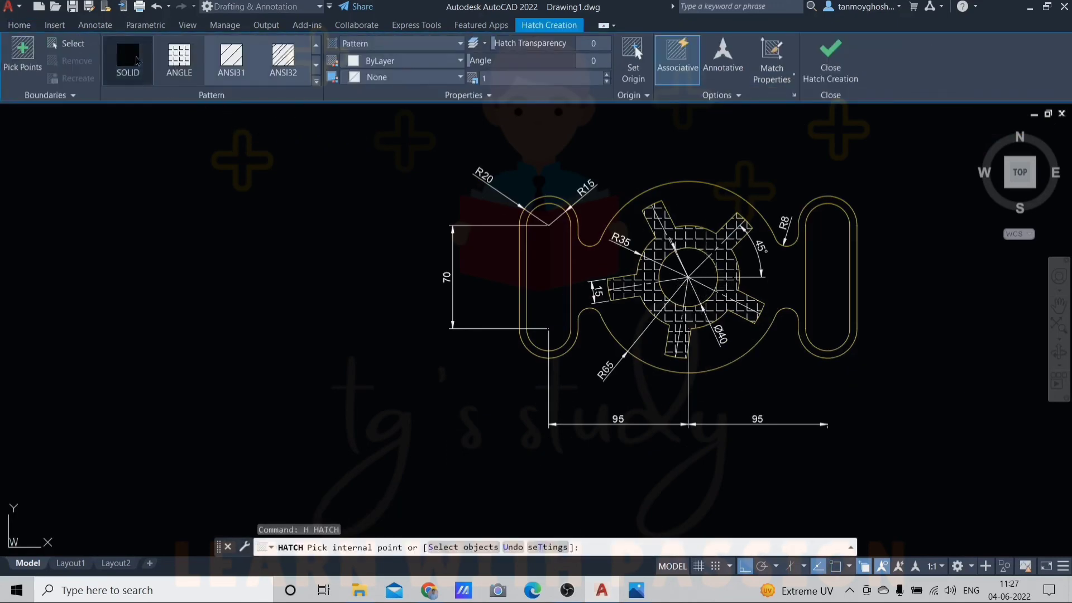
pyautogui.click(127, 62)
pyautogui.click(551, 267)
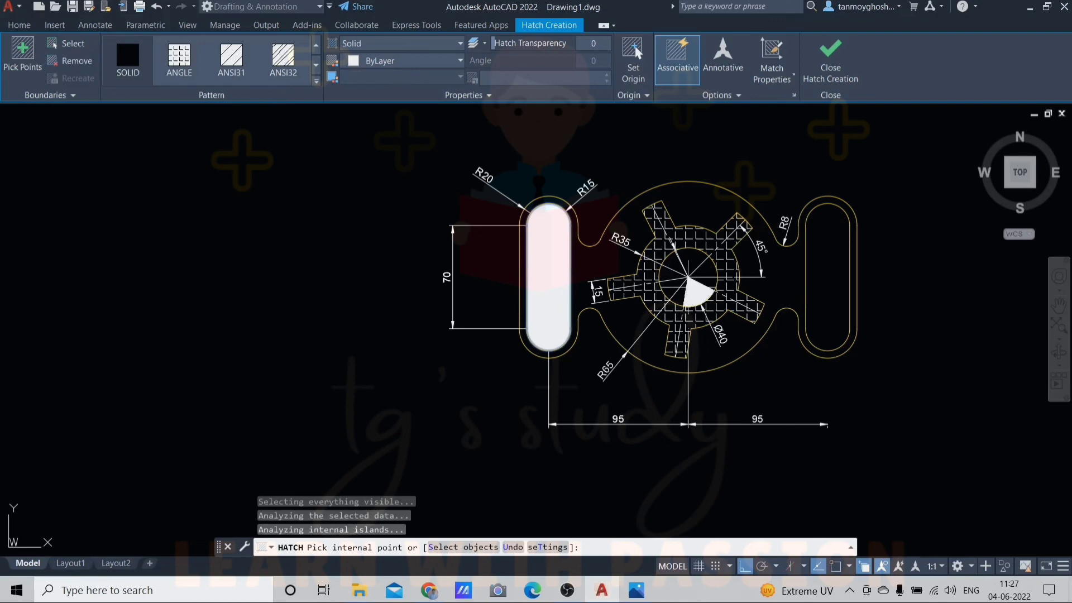
pyautogui.scroll(5, 691, 288)
pyautogui.click(743, 224)
pyautogui.click(697, 173)
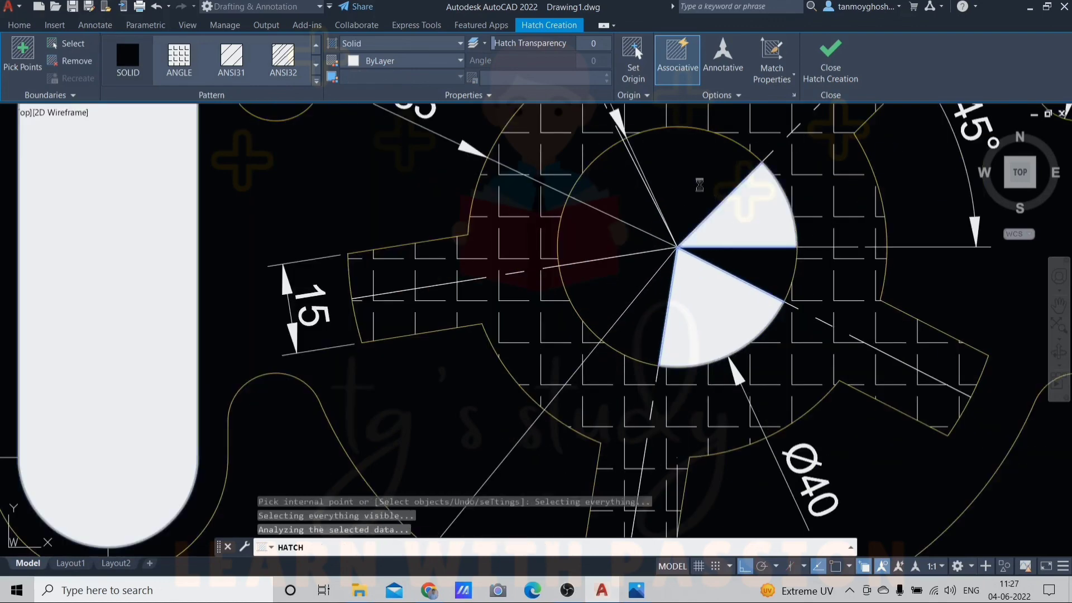
pyautogui.click(614, 212)
pyautogui.click(619, 304)
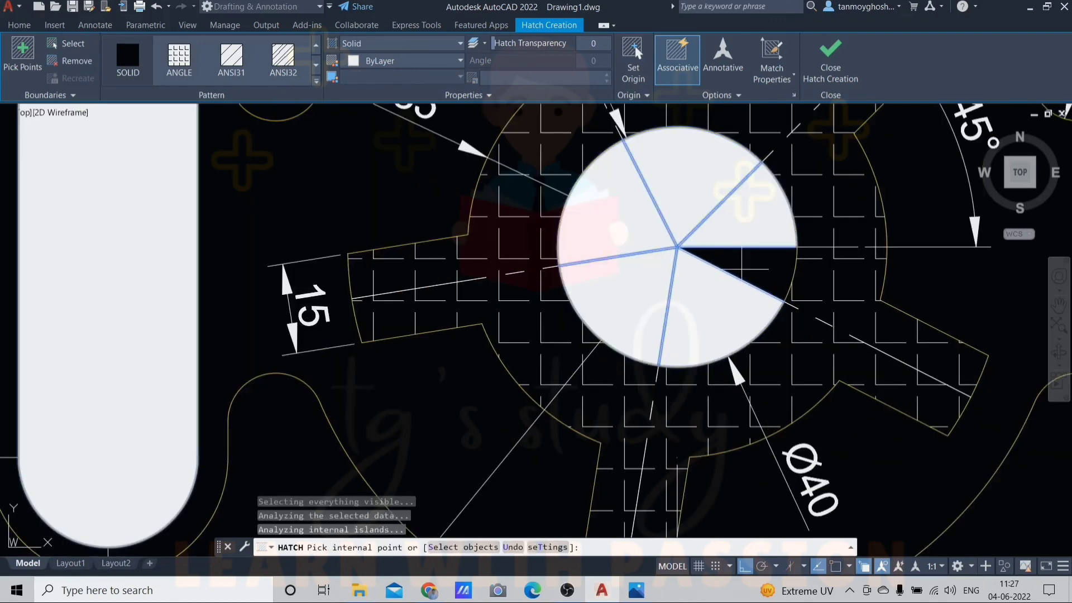
pyautogui.click(740, 262)
pyautogui.scroll(-5, 740, 261)
# - Solid-fill the right slot, raise hatch transparency, and close hatch creation
pyautogui.click(863, 260)
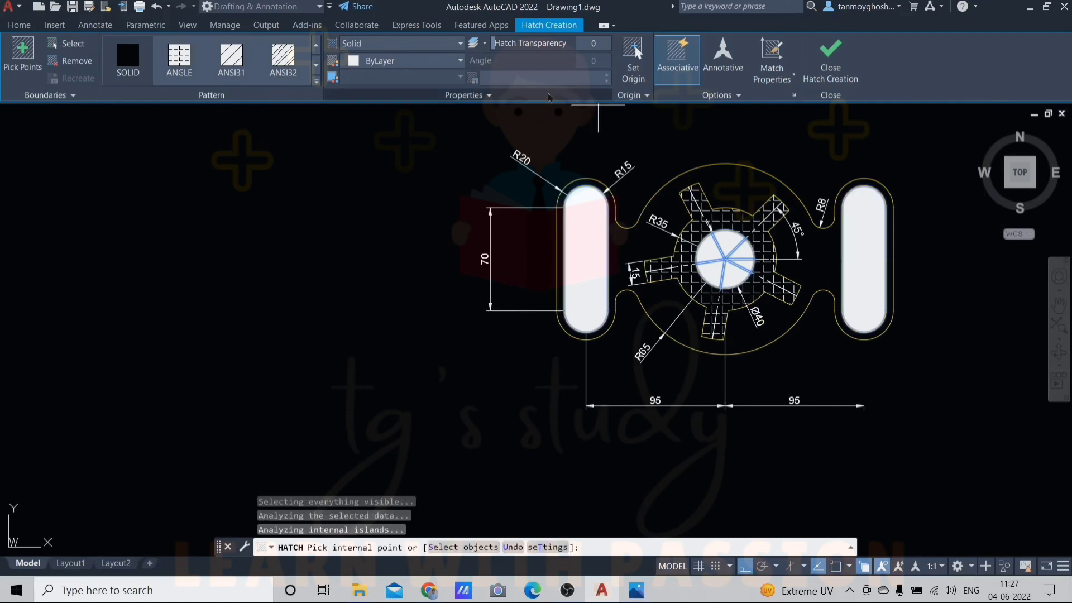
pyautogui.moveTo(495, 44); pyautogui.dragTo(601, 52)
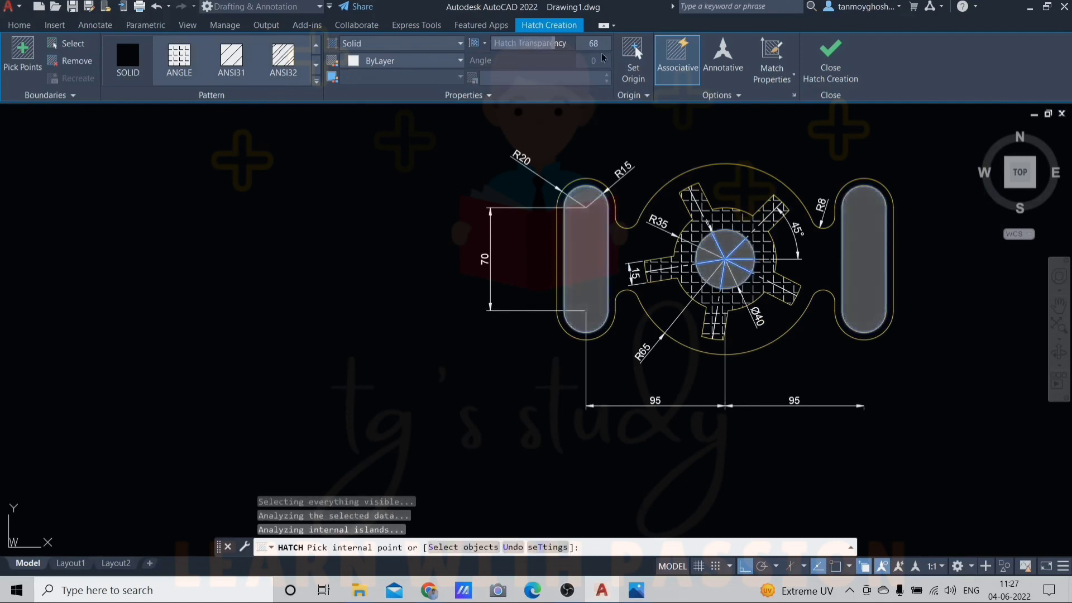
pyautogui.click(838, 61)
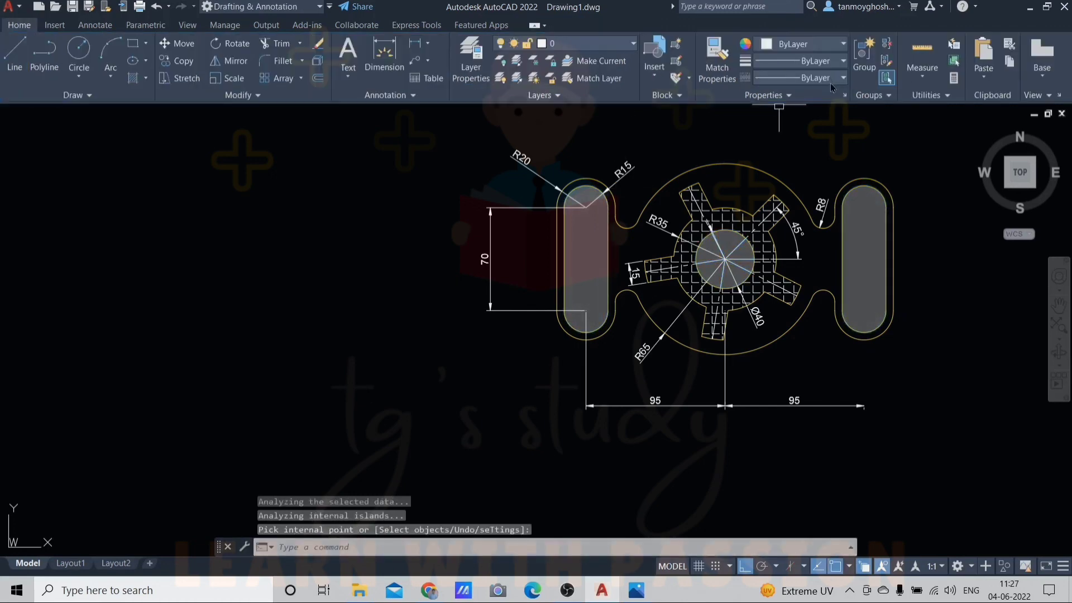
# - Restore down the AutoCAD window beside the reference image and centre the plate in view
pyautogui.click(1046, 7)
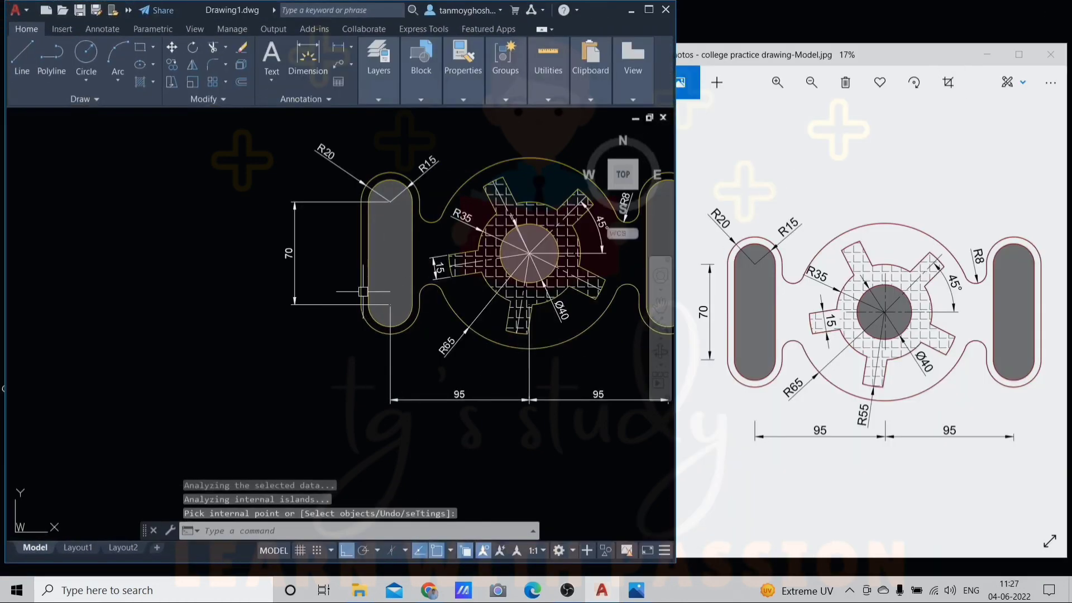
pyautogui.moveTo(484, 248); pyautogui.dragTo(355, 264, button='middle')
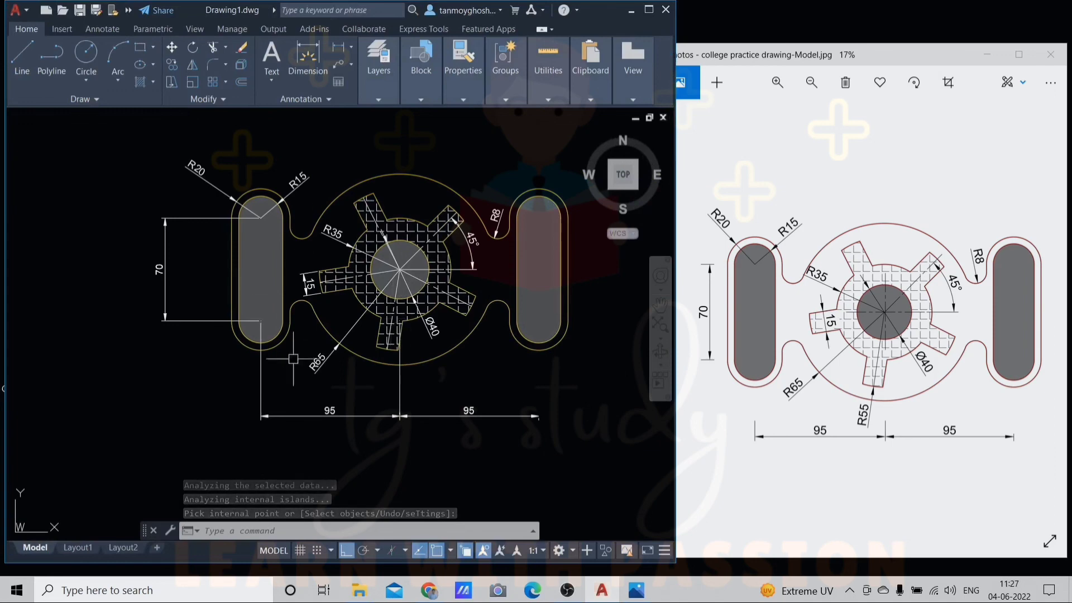